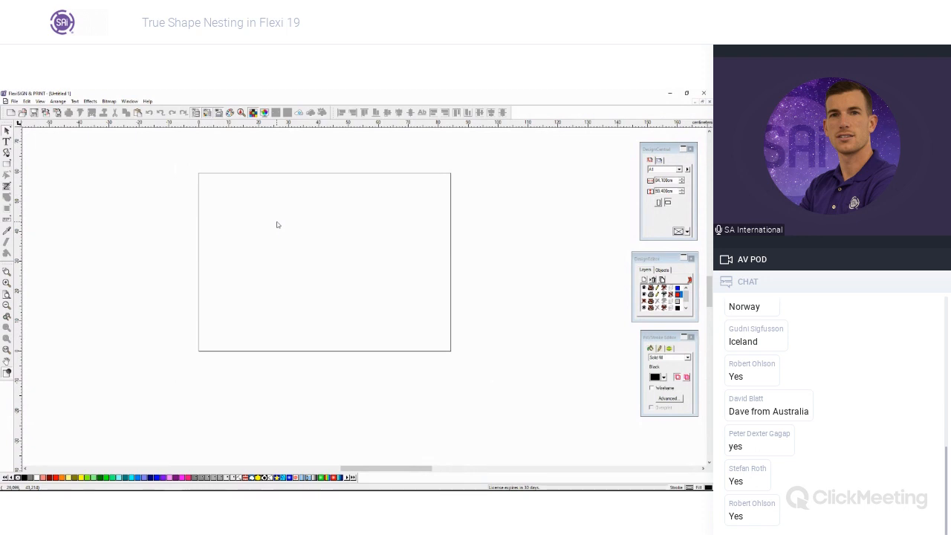
Import the merry christmas EPS from the Test Images folder in the webinar folder and place it on the page.
click(14, 101)
click(34, 173)
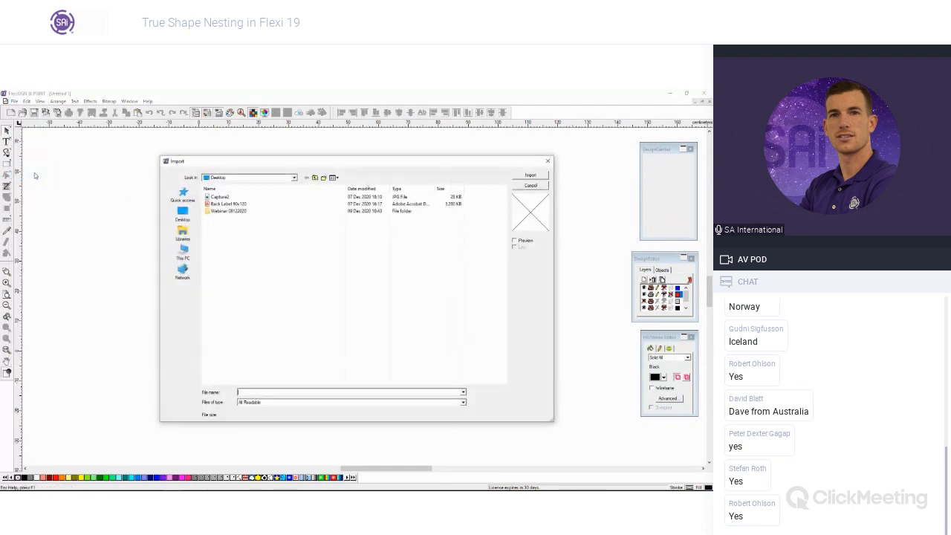
double_click(225, 211)
double_click(224, 199)
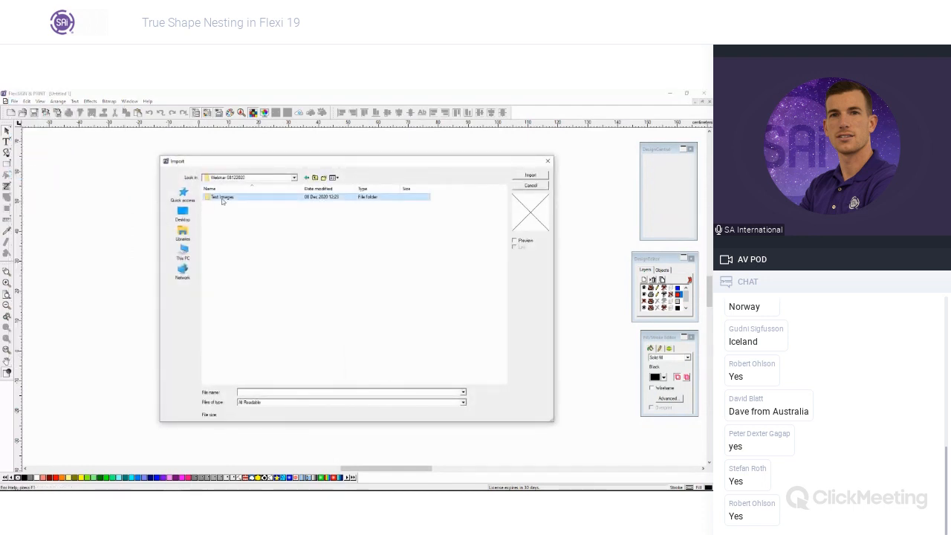
double_click(224, 209)
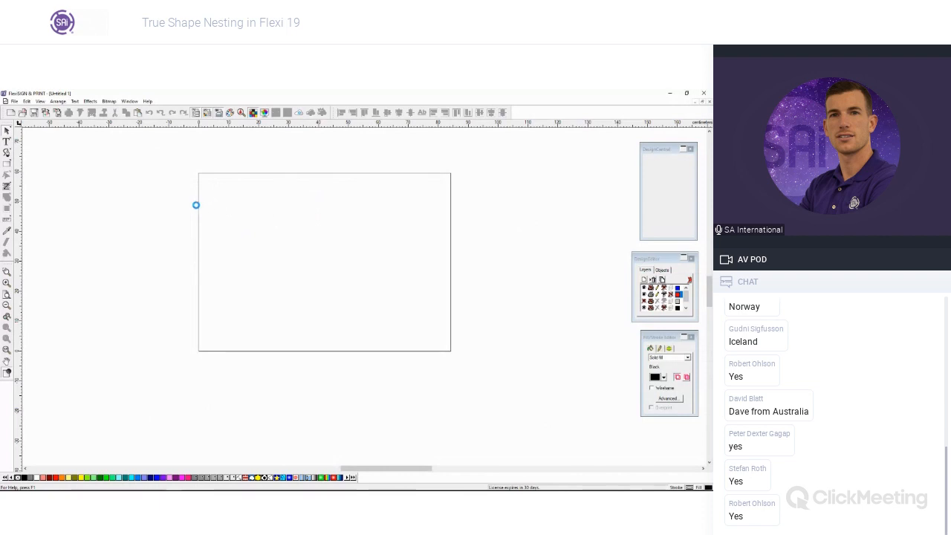
click(202, 209)
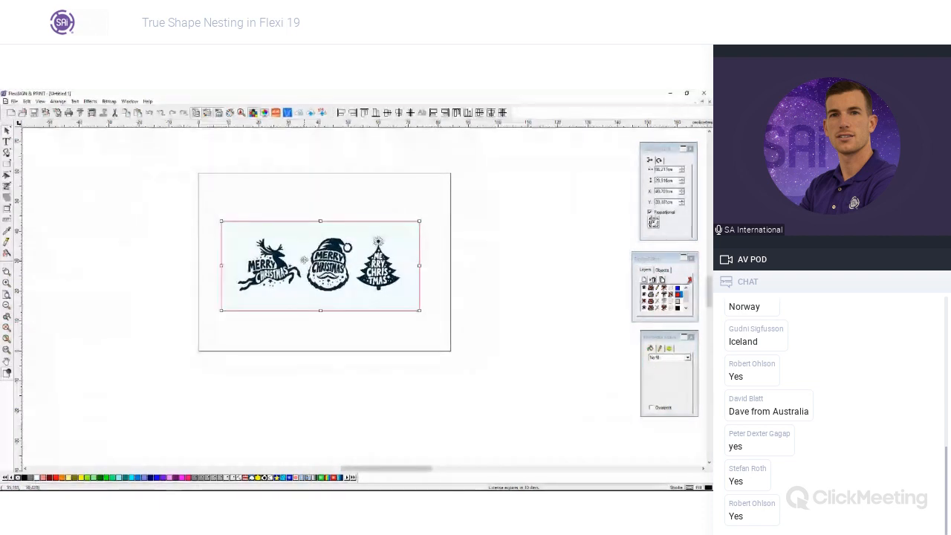
scroll(297, 261, up, 1)
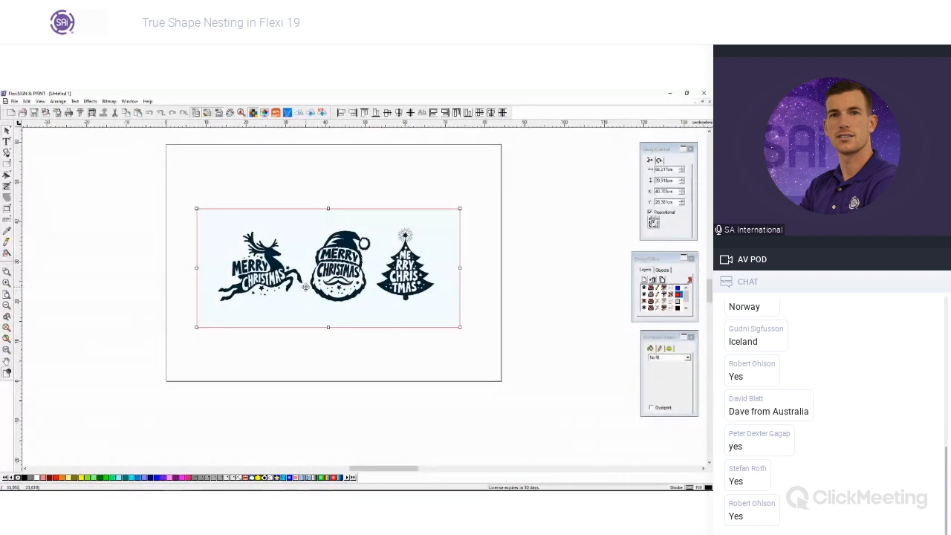
Unmask all of the imported artwork and delete the black rectangle, the background, and the Santa and tree designs.
right_click(306, 286)
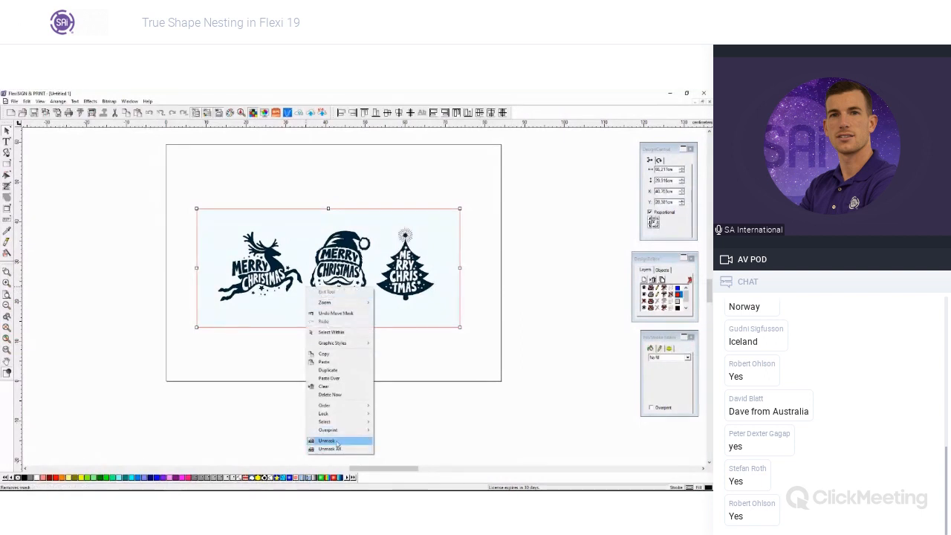
click(336, 449)
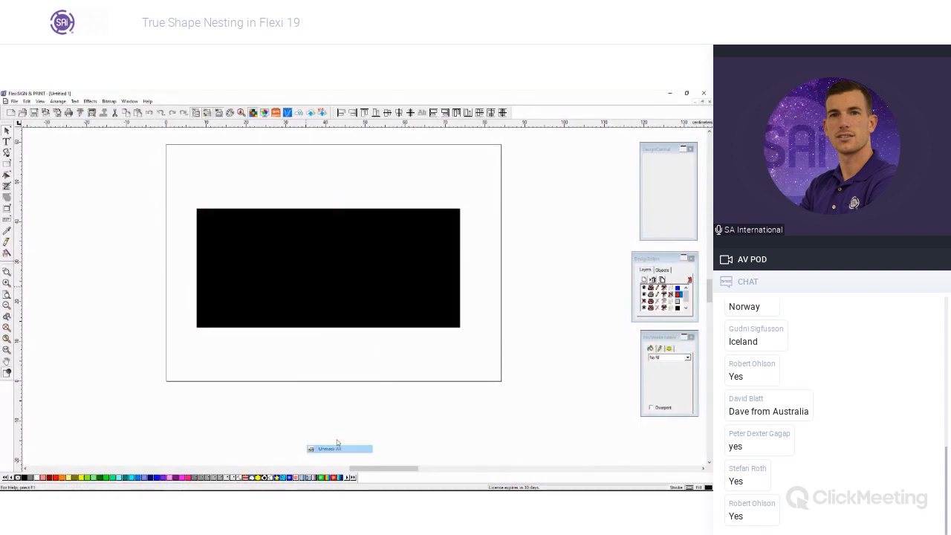
click(337, 301)
click(338, 312)
drag(471, 329, 299, 206)
key(Delete)
Enlarge the reindeer design to about 32 cm wide.
click(302, 301)
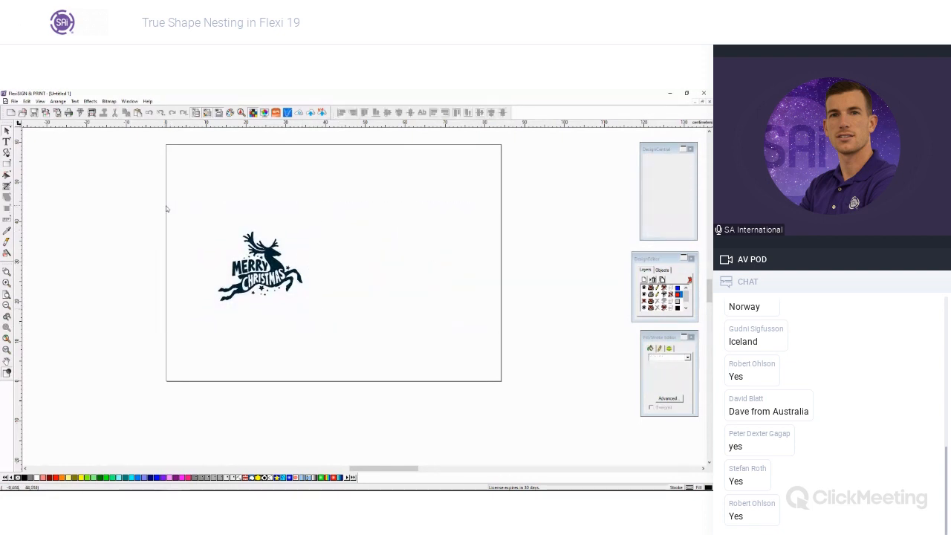
drag(302, 301, 347, 299)
click(435, 307)
scroll(304, 279, up, 4)
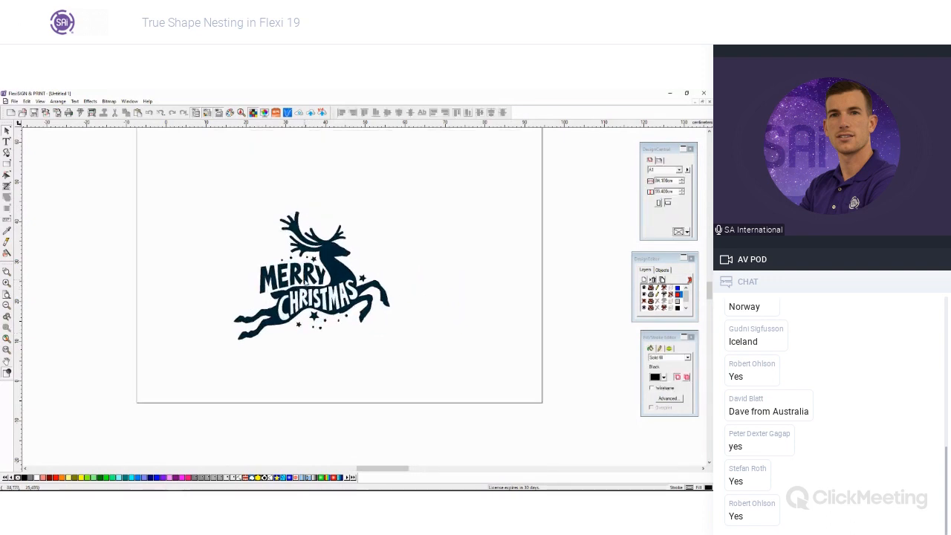
scroll(306, 282, down, 4)
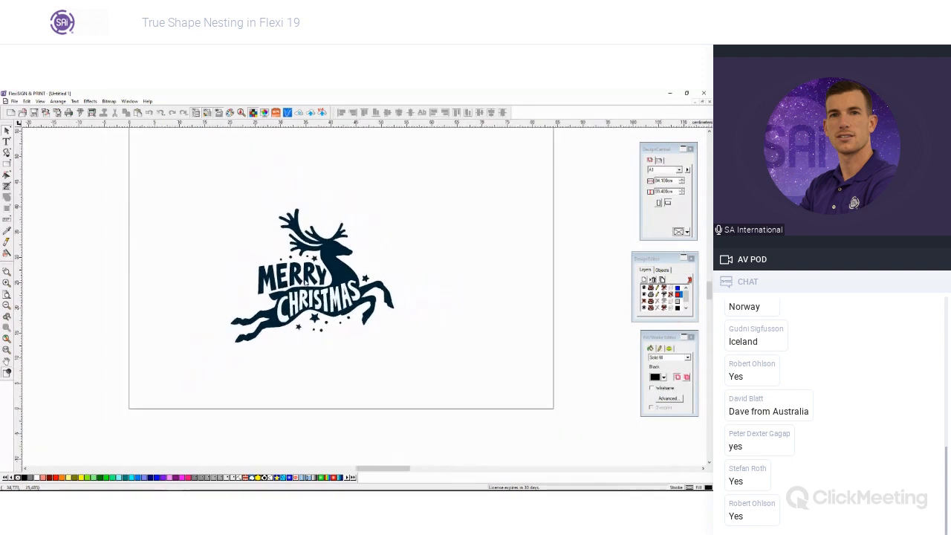
Import the sailogo EPS and place it beside the reindeer, overlapping the page's left edge.
click(19, 102)
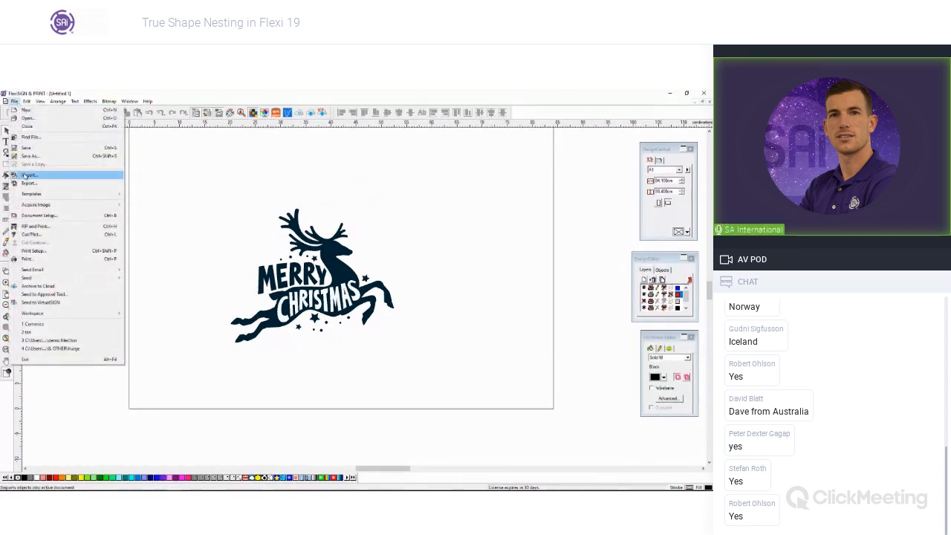
click(45, 175)
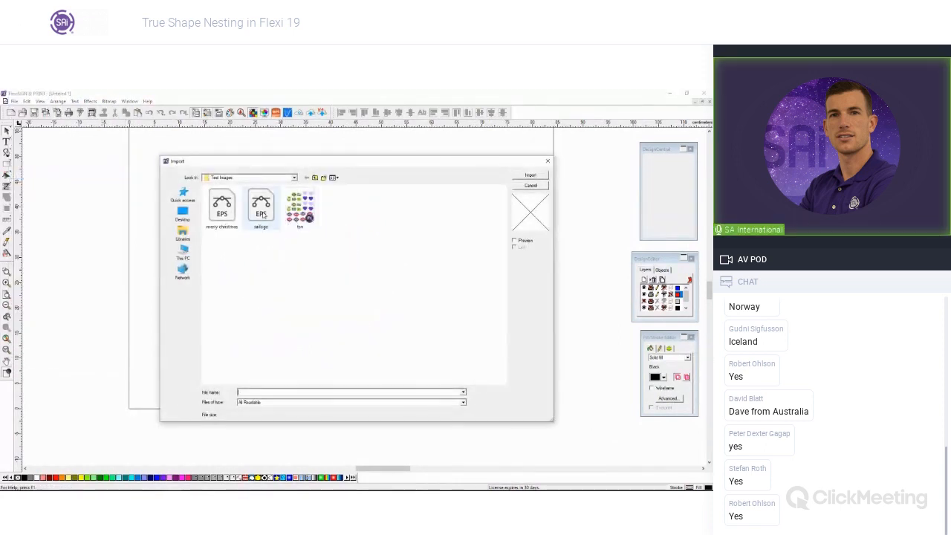
double_click(261, 207)
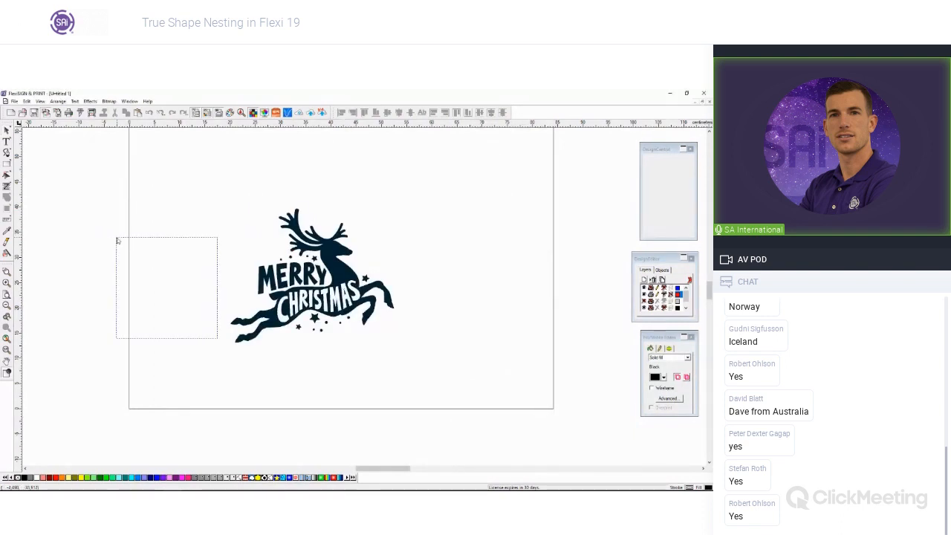
click(116, 236)
drag(168, 273, 127, 267)
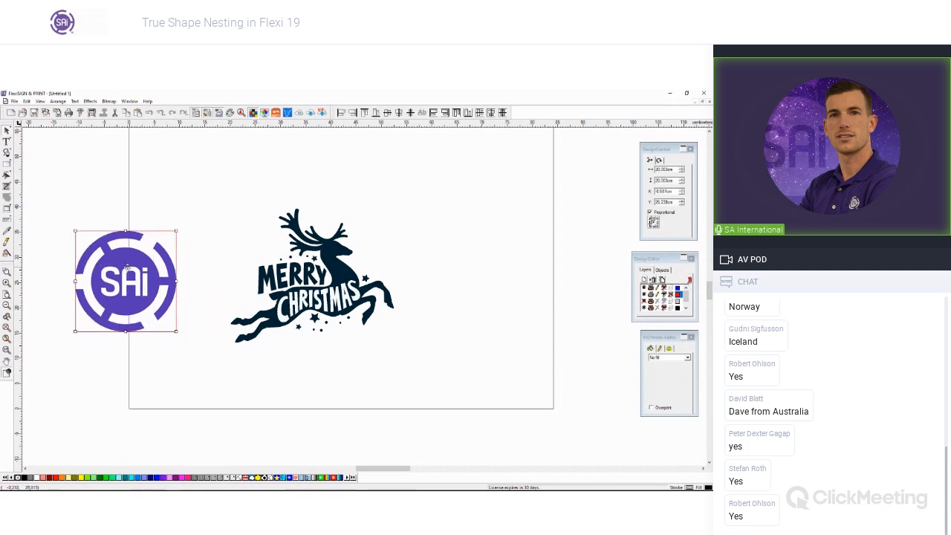
Unmask all of the SAi logo artwork and delete its black square.
scroll(127, 267, down, 3)
right_click(127, 267)
click(149, 431)
click(122, 285)
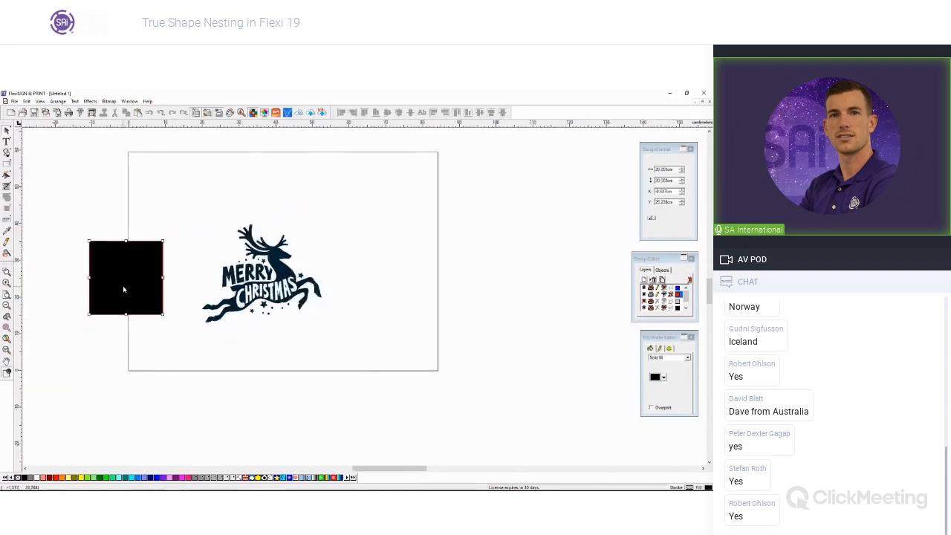
click(195, 301)
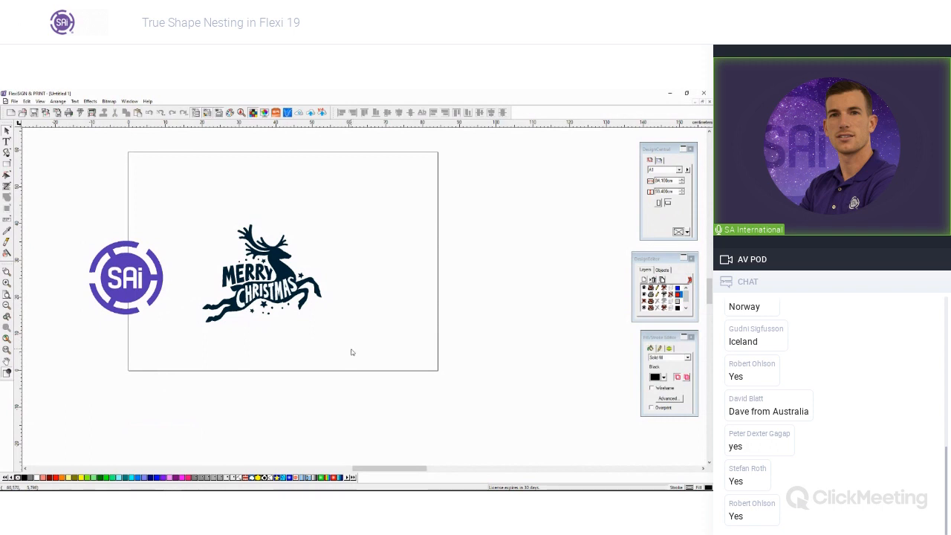
Select all objects with the dark navy RGB fill by attributes and recolour them with the purple sampled from the SAi logo.
key(ctrl+shift+a)
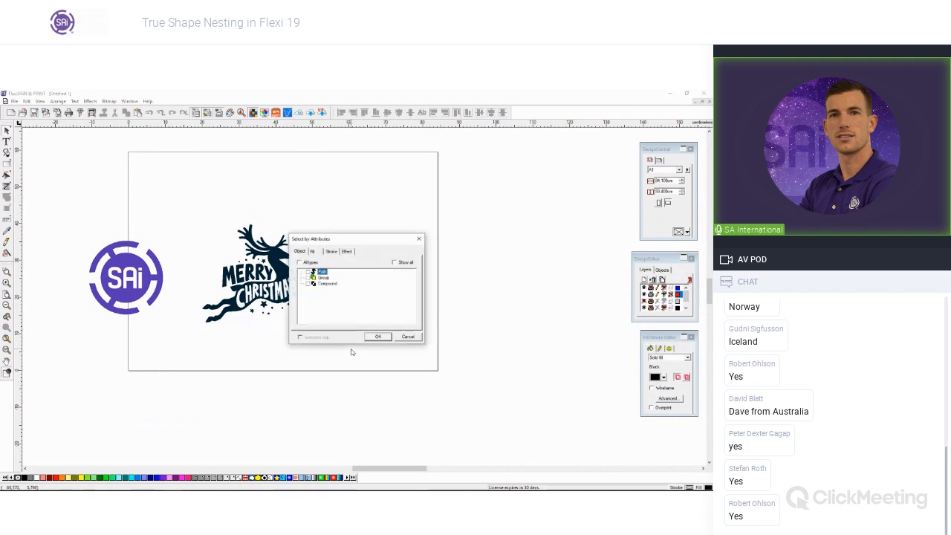
click(318, 253)
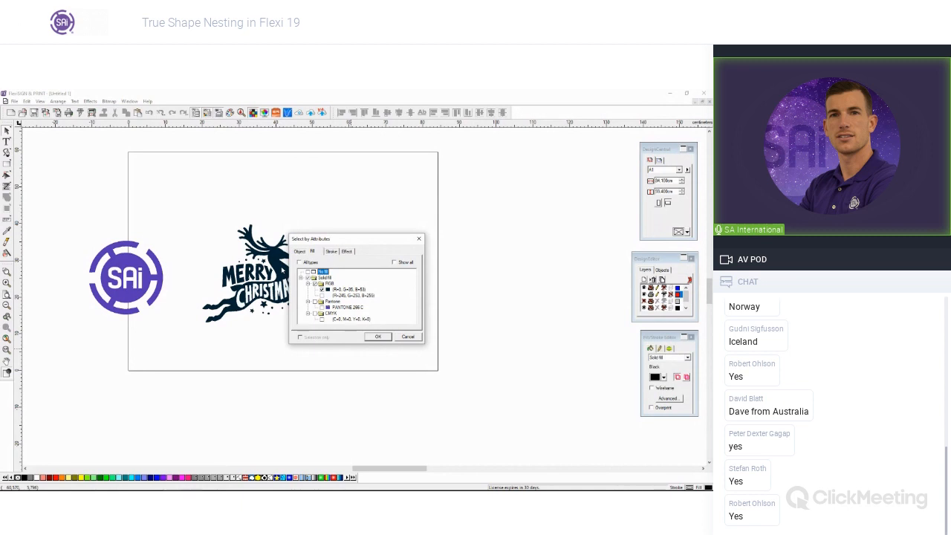
click(377, 336)
click(6, 240)
click(134, 260)
click(7, 130)
click(237, 189)
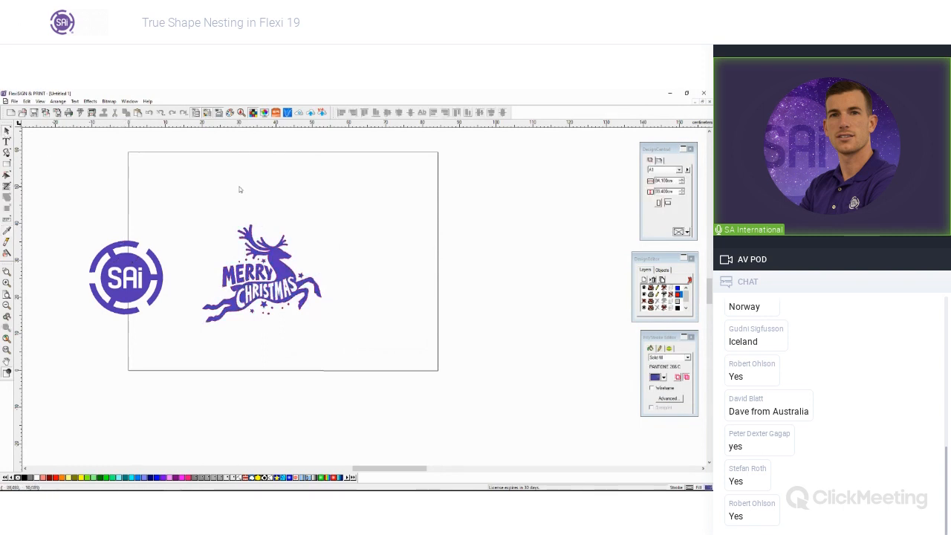
Select the objects with the pale RGB fill by attributes to check which parts use it, and clear the selection.
key(ctrl+shift+a)
click(317, 252)
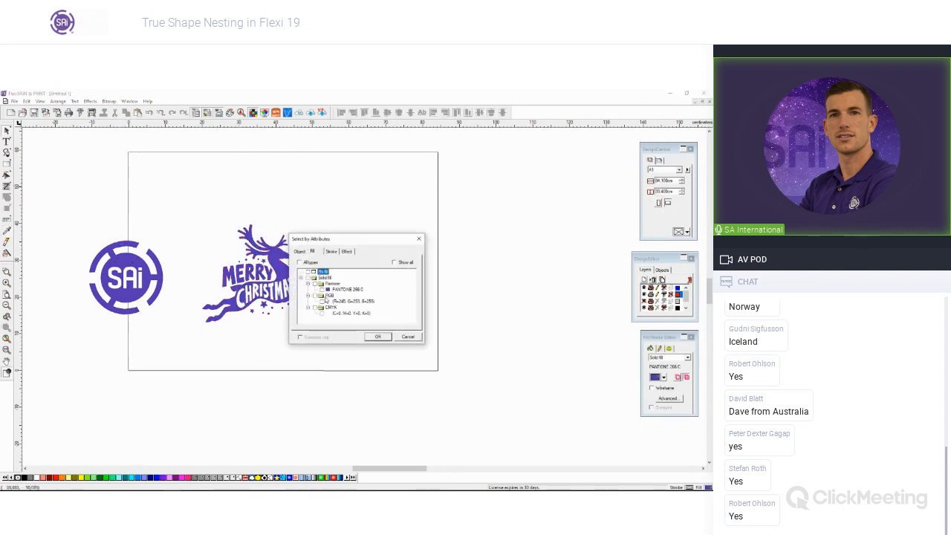
click(376, 337)
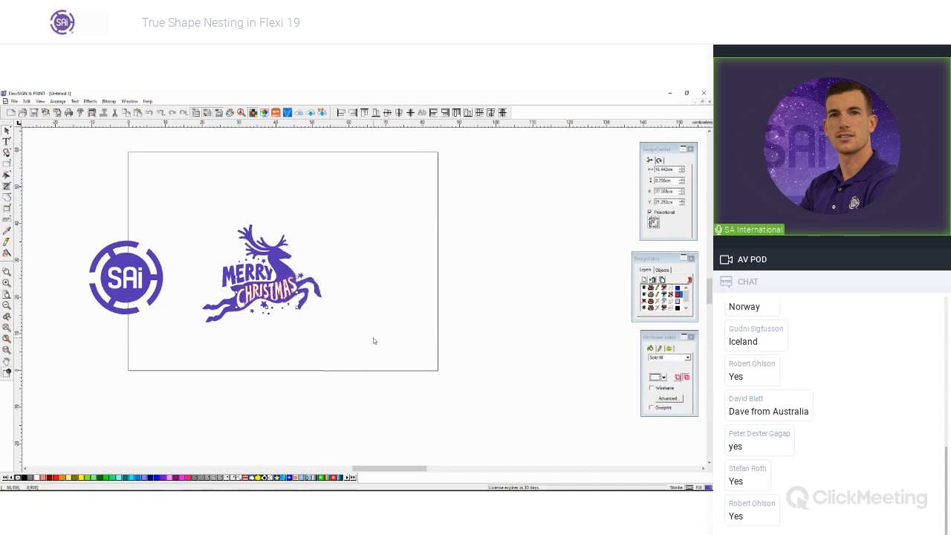
click(250, 343)
Delete the SAi logo and shift the whole reindeer design slightly up and to the left.
drag(75, 220, 186, 343)
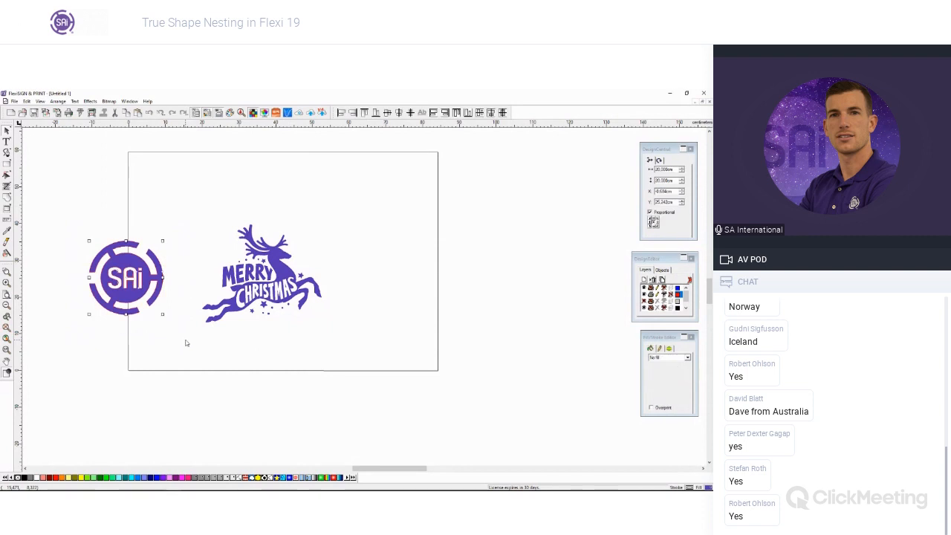
key(Delete)
drag(382, 350, 121, 161)
drag(276, 274, 274, 270)
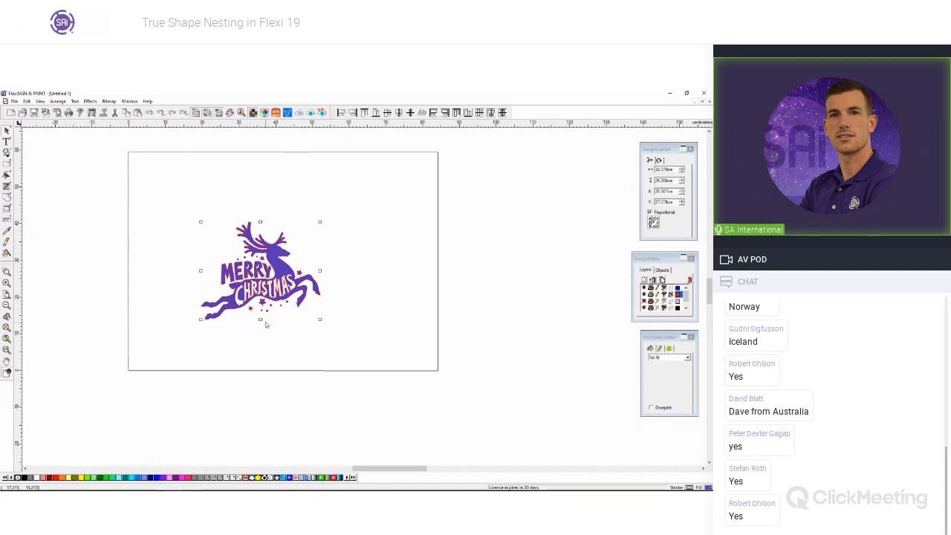
Apply a contour cut around the reindeer design, widening its offset to about 1.4 cm.
scroll(157, 227, down, 1)
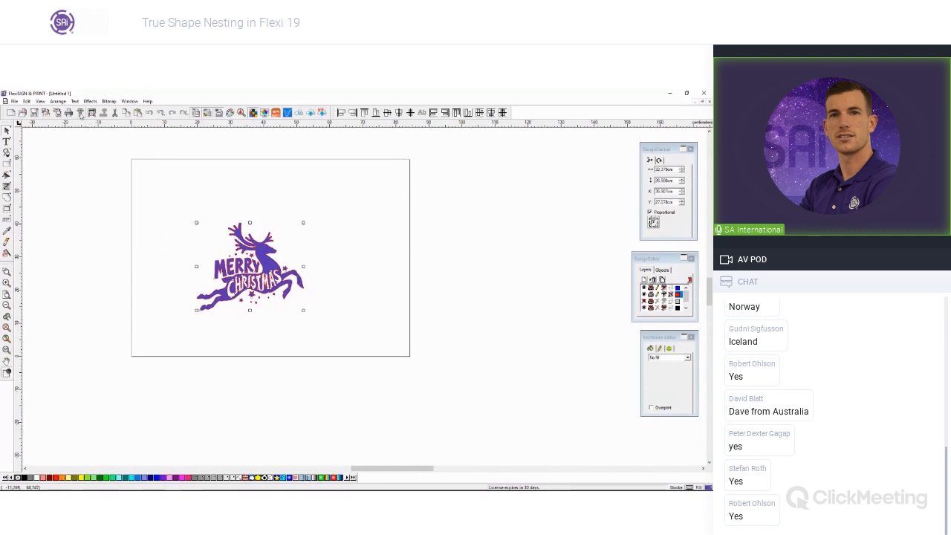
click(90, 101)
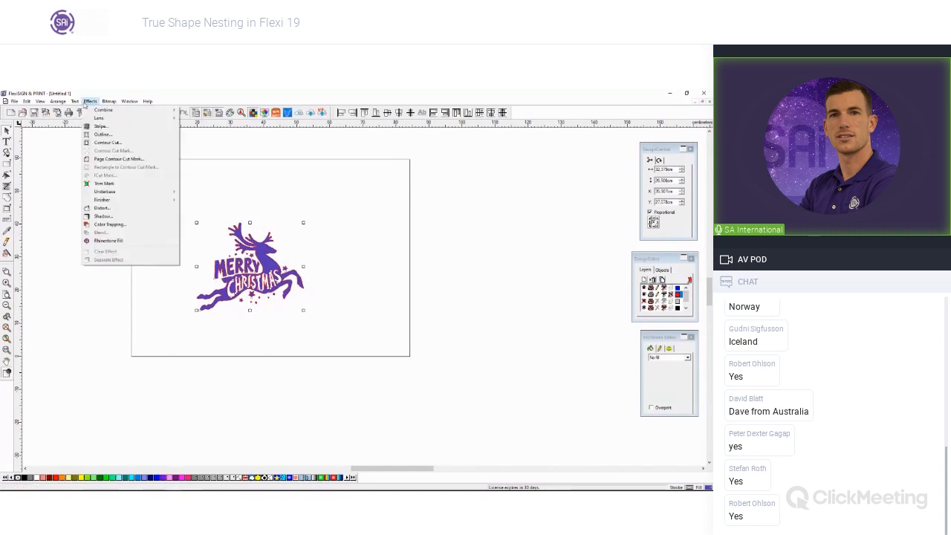
click(106, 142)
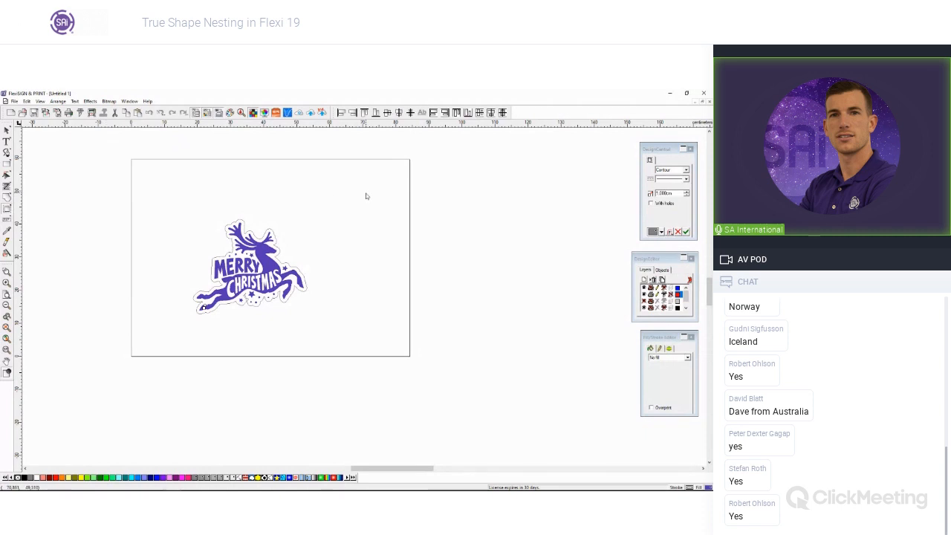
drag(656, 151, 386, 234)
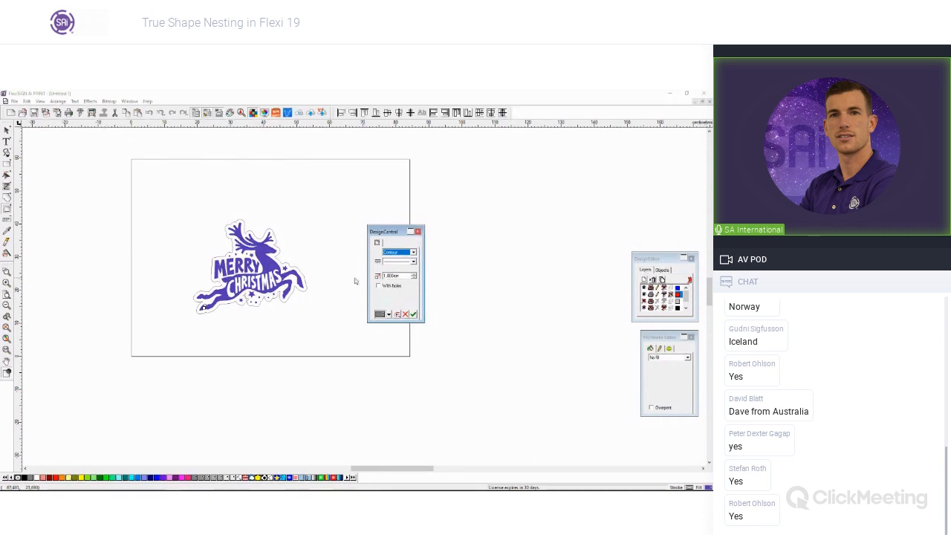
mouse_move(202, 308)
mouse_down()
mouse_move(198, 315)
mouse_move(206, 310)
mouse_up()
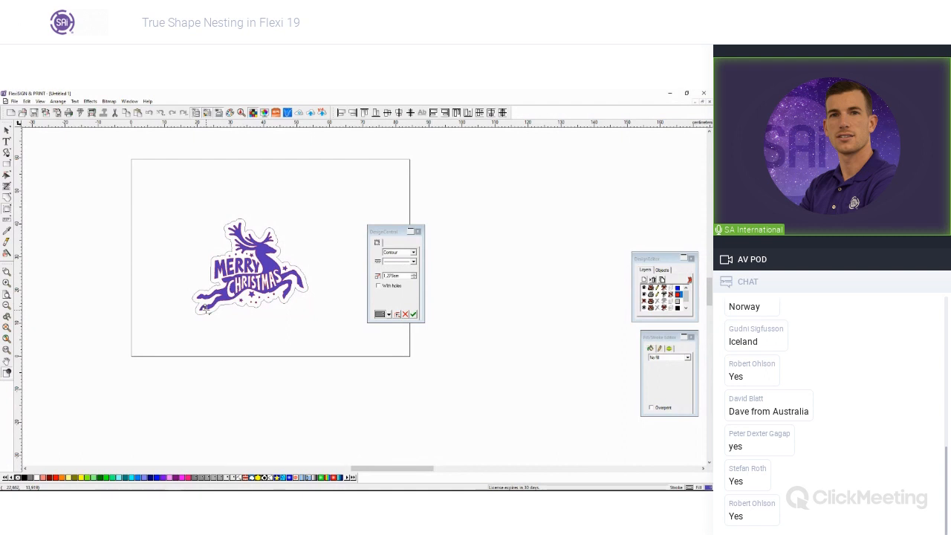
drag(206, 309, 207, 310)
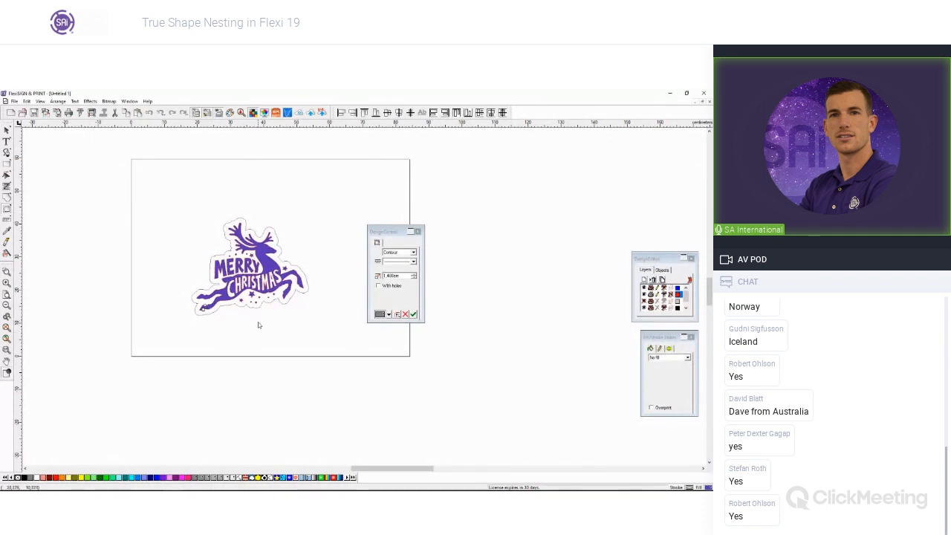
click(414, 314)
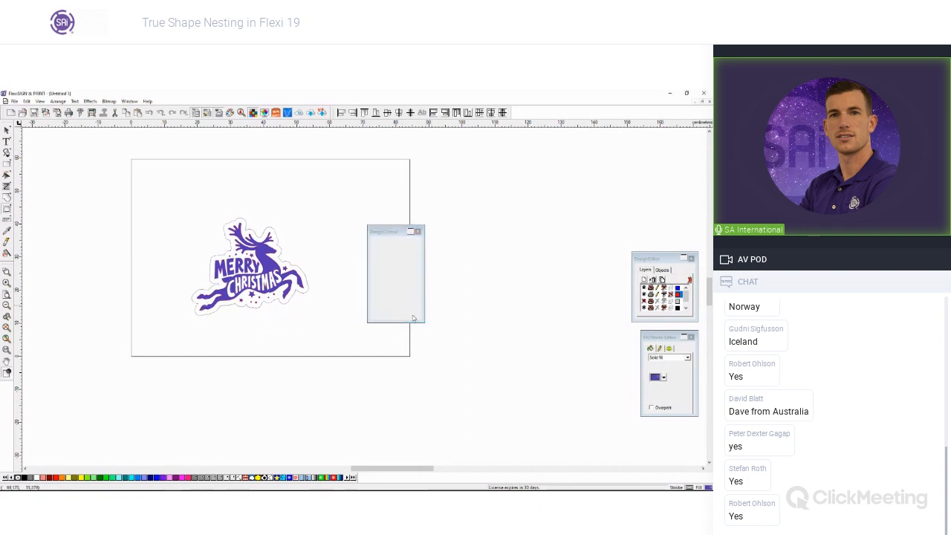
mouse_move(391, 229)
mouse_down()
mouse_move(592, 180)
mouse_move(678, 139)
mouse_up()
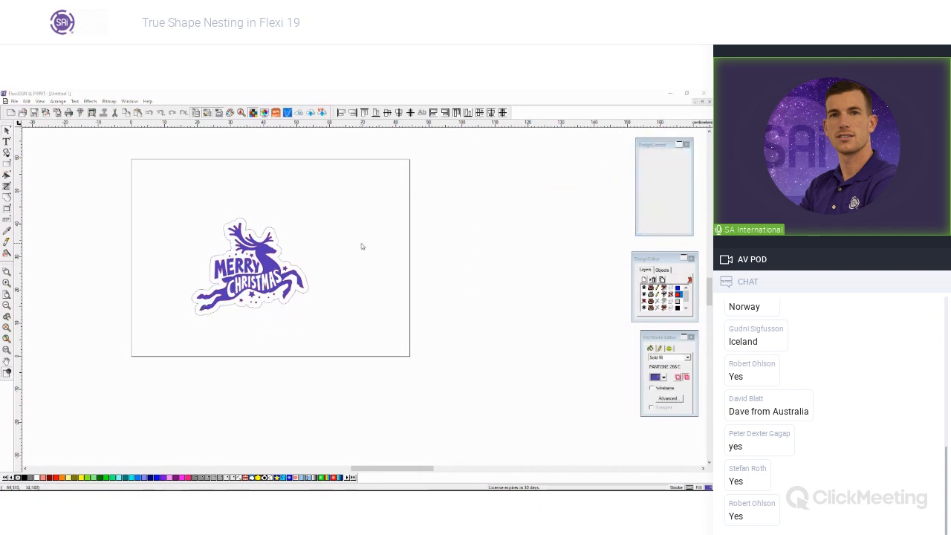
Set the custom page size to 150 cm wide by 150 cm high.
scroll(342, 237, down, 1)
scroll(342, 237, down, 1)
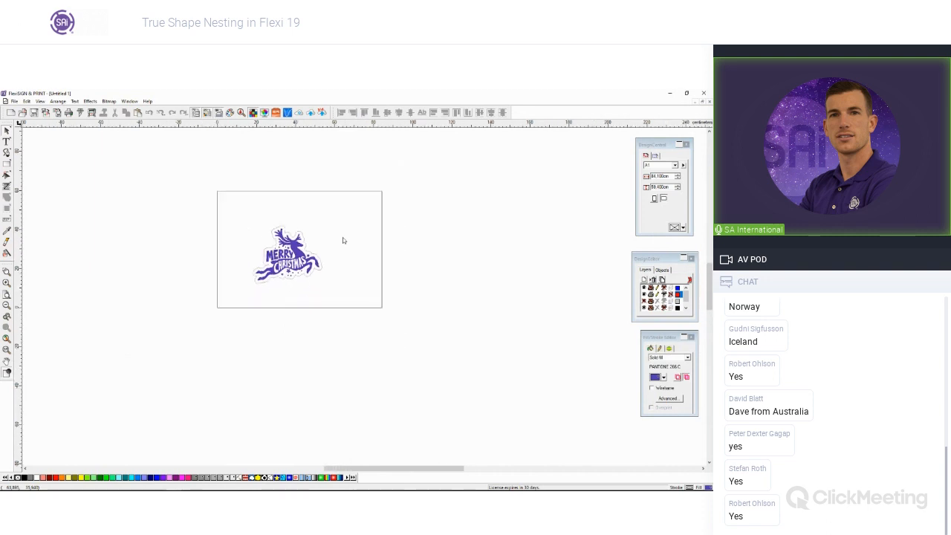
scroll(365, 291, up, 1)
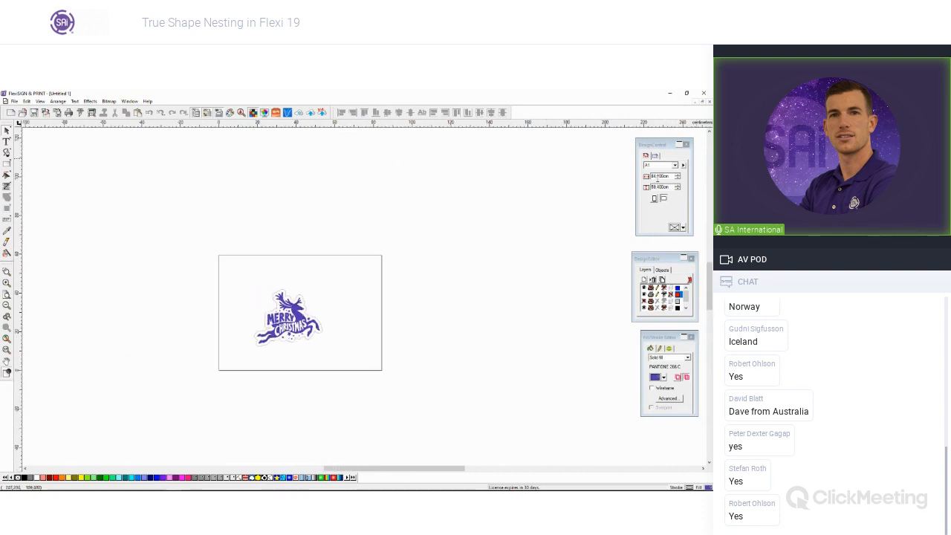
double_click(658, 177)
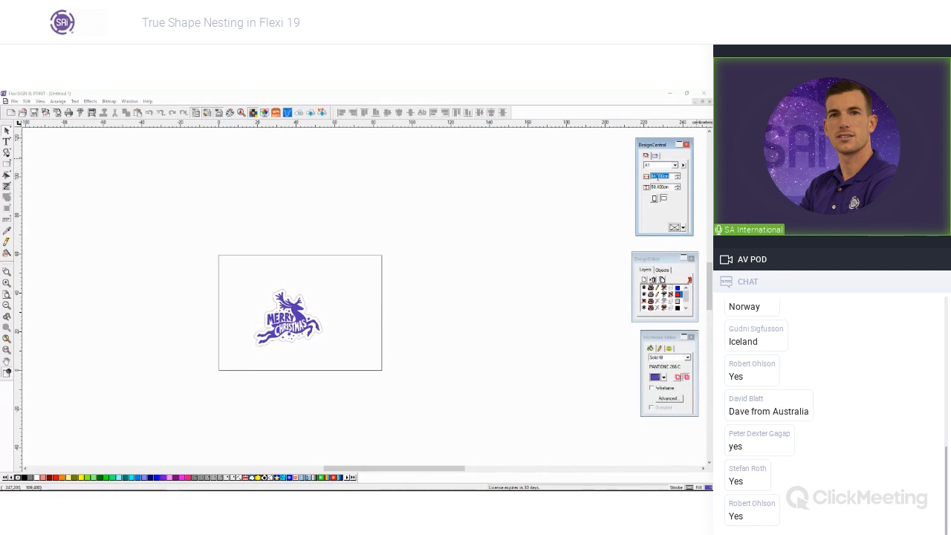
text(150)
key(Tab)
text(150)
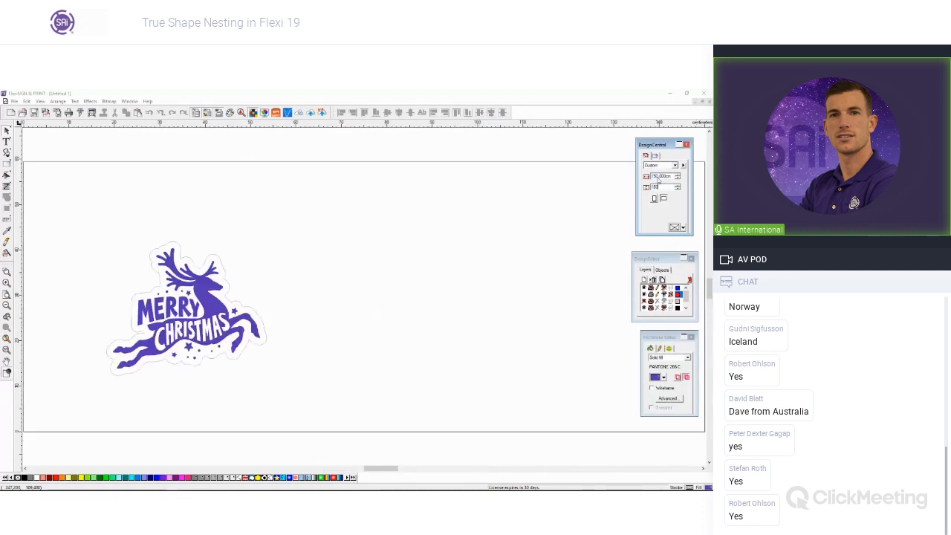
key(Return)
Select the reindeer with its contour cut, scale it proportionally to 50 cm wide, and place it in the page's lower-left corner.
scroll(55, 270, down, 2)
drag(107, 314, 301, 428)
drag(202, 360, 197, 362)
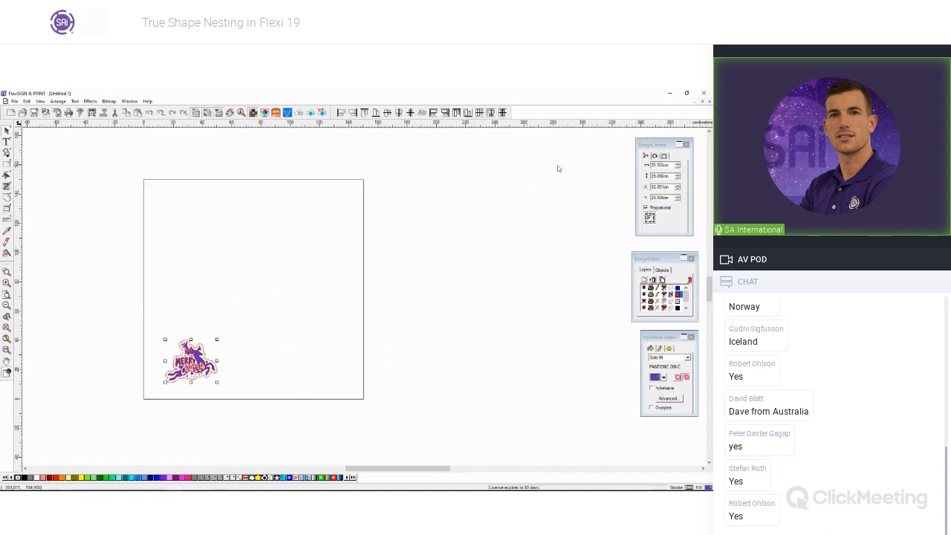
double_click(658, 165)
text(50)
key(Return)
drag(207, 351, 196, 356)
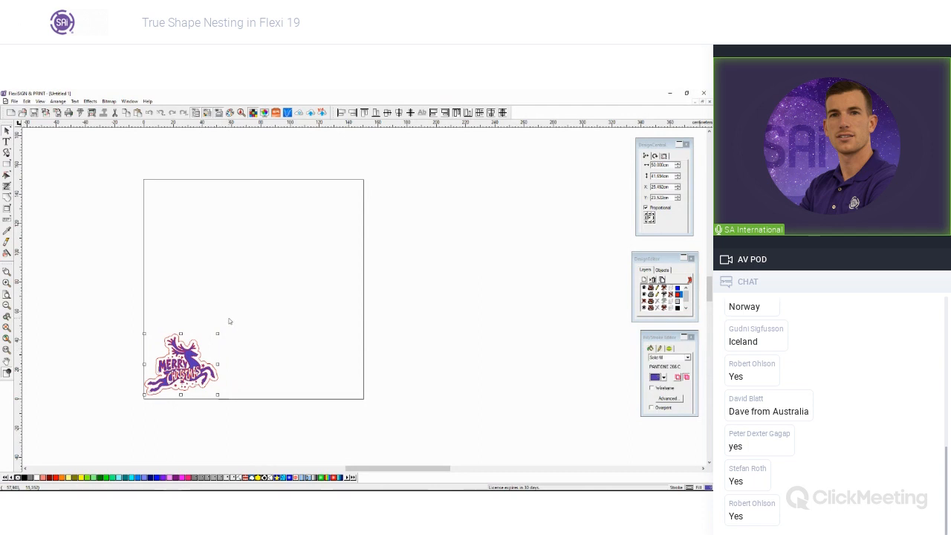
Step and repeat the reindeer into a grid of 3 columns by 3 rows with 0 cm spacing.
click(58, 101)
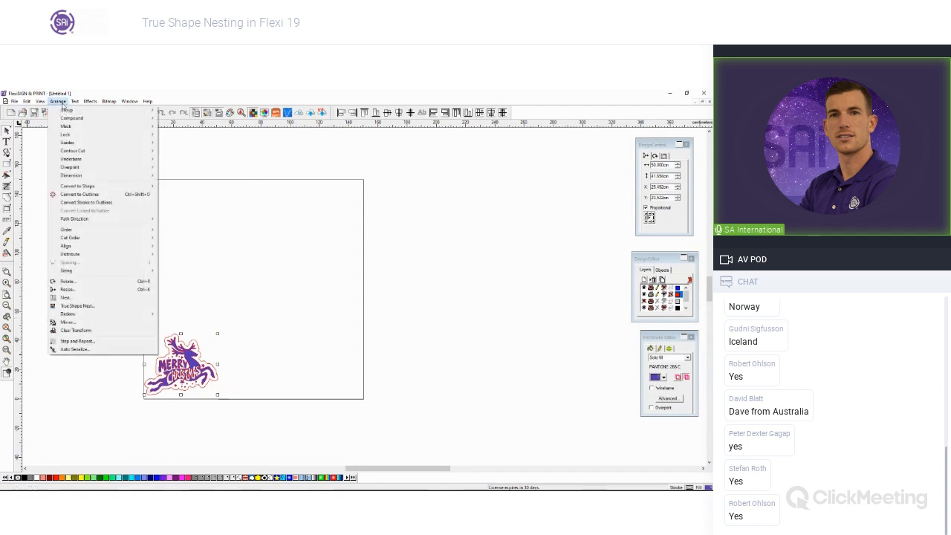
click(90, 341)
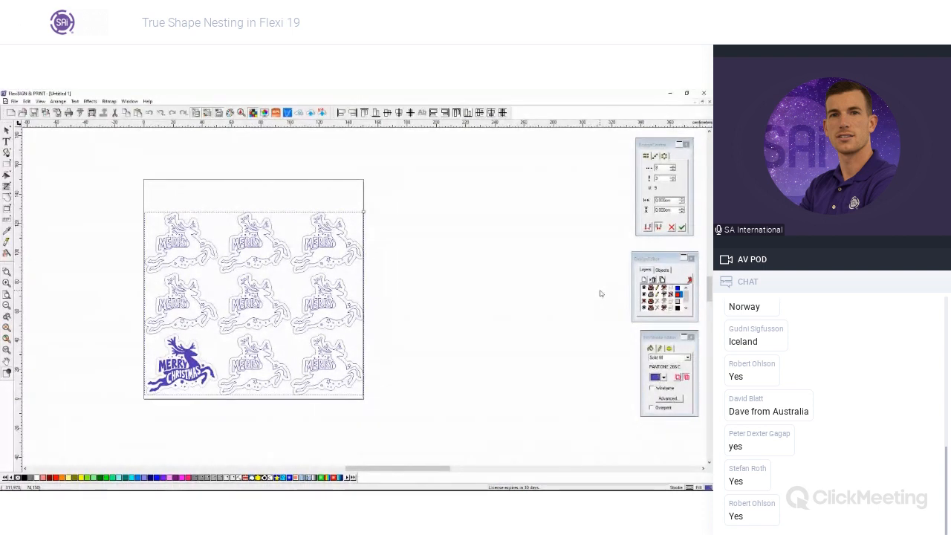
click(672, 177)
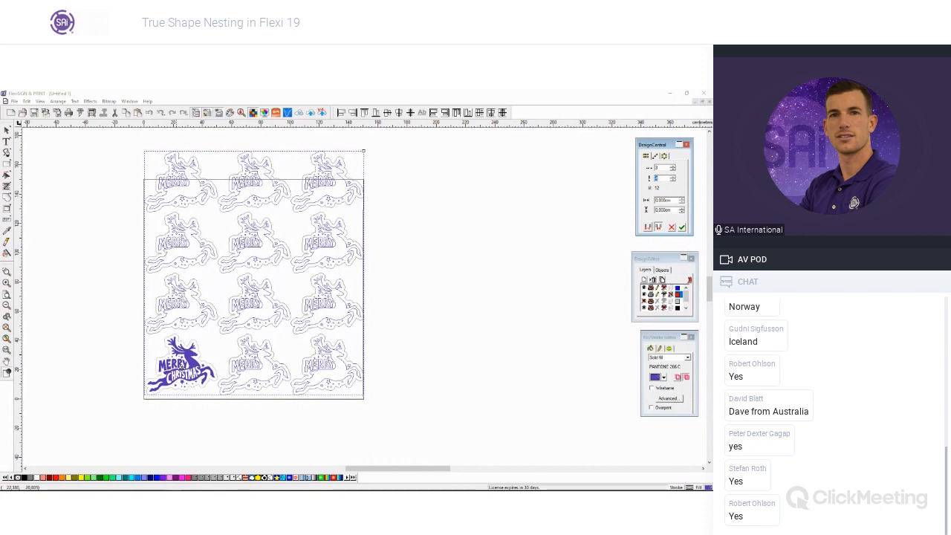
click(673, 181)
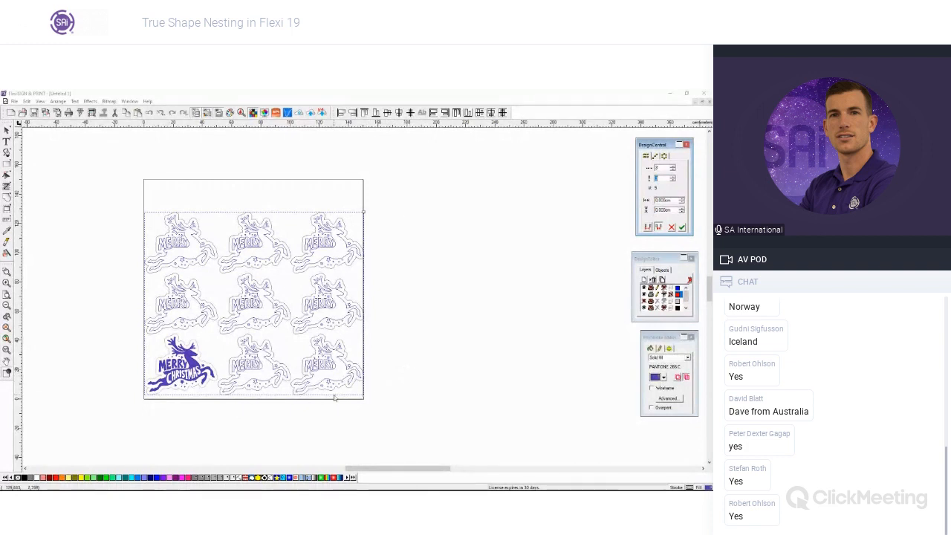
click(681, 227)
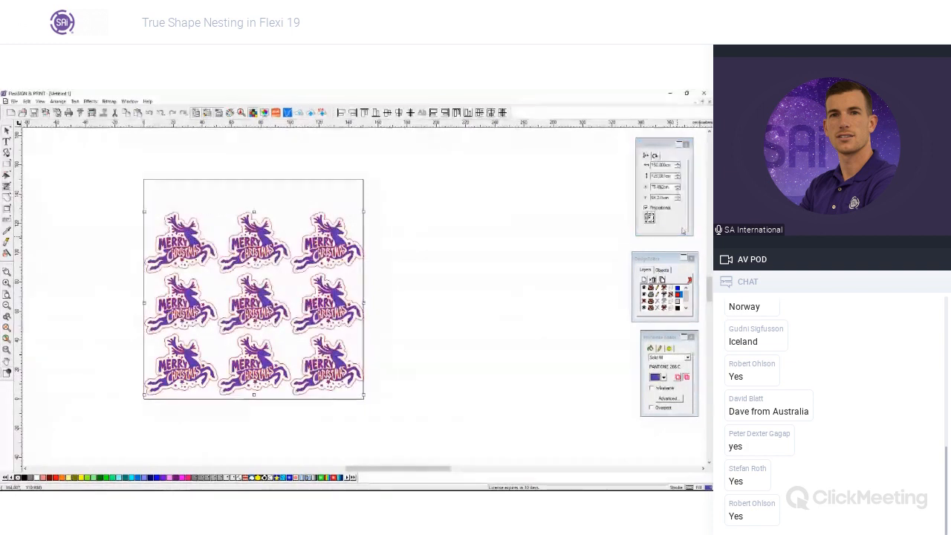
Draw a 150 by 150 cm rectangle exactly over the page and remove its fill.
click(6, 175)
drag(142, 178, 364, 399)
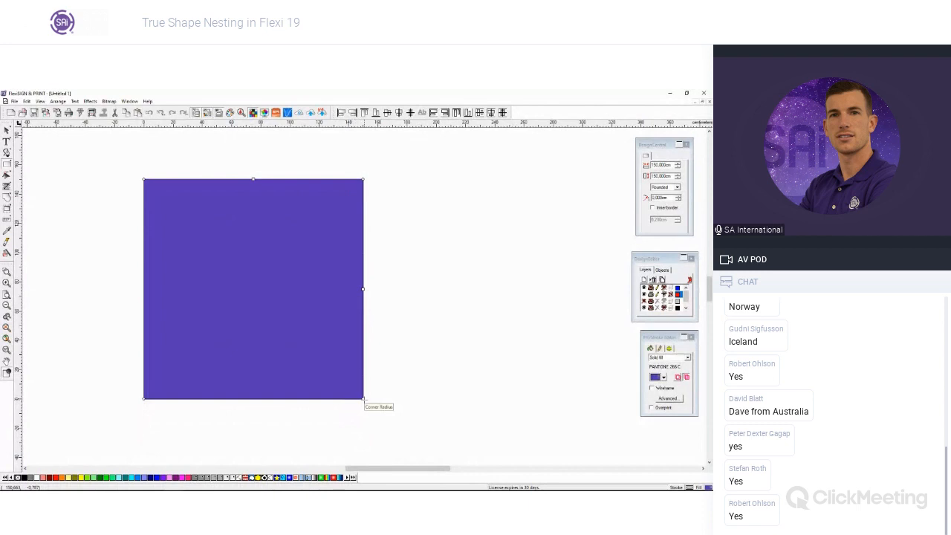
click(18, 477)
Move the rectangle together with the nine reindeer off the page to its right side, and clear the selection.
click(7, 130)
drag(107, 154, 436, 437)
drag(327, 371, 583, 369)
click(572, 427)
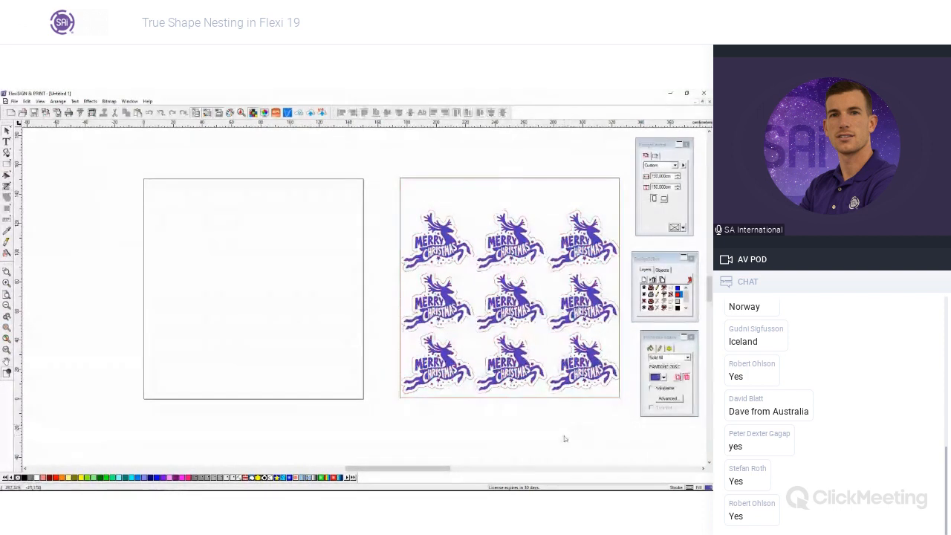
Place a copy of one reindeer from the grid in the lower-left corner of the empty page.
scroll(554, 427, down, 1)
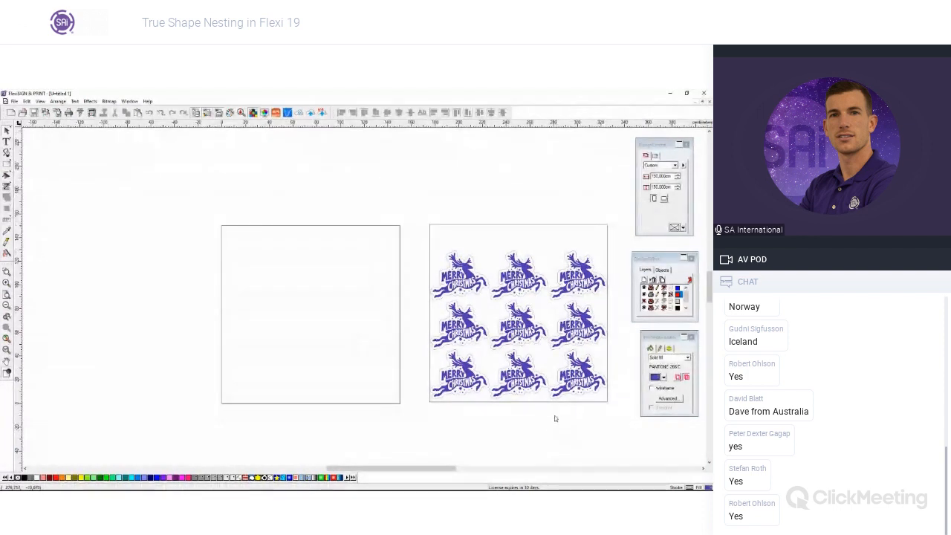
scroll(554, 415, up, 1)
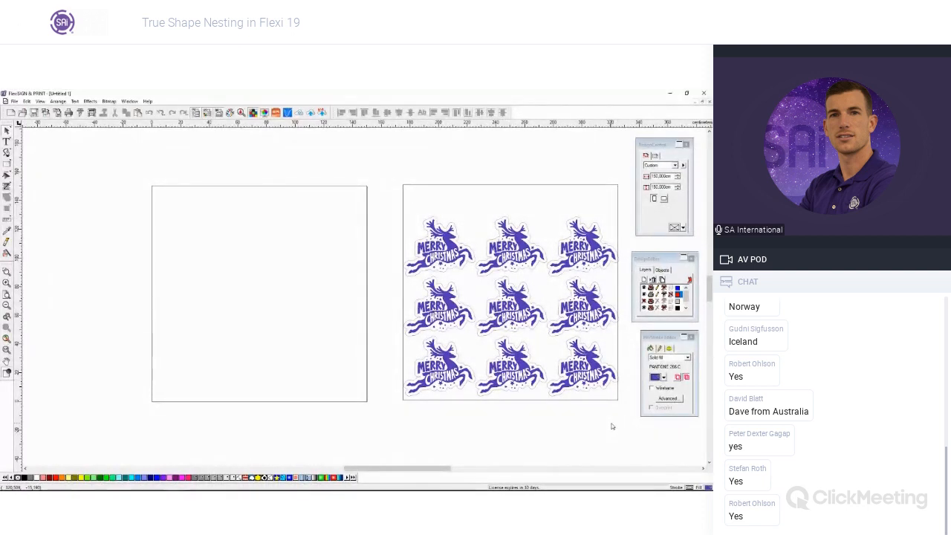
drag(583, 368, 191, 375)
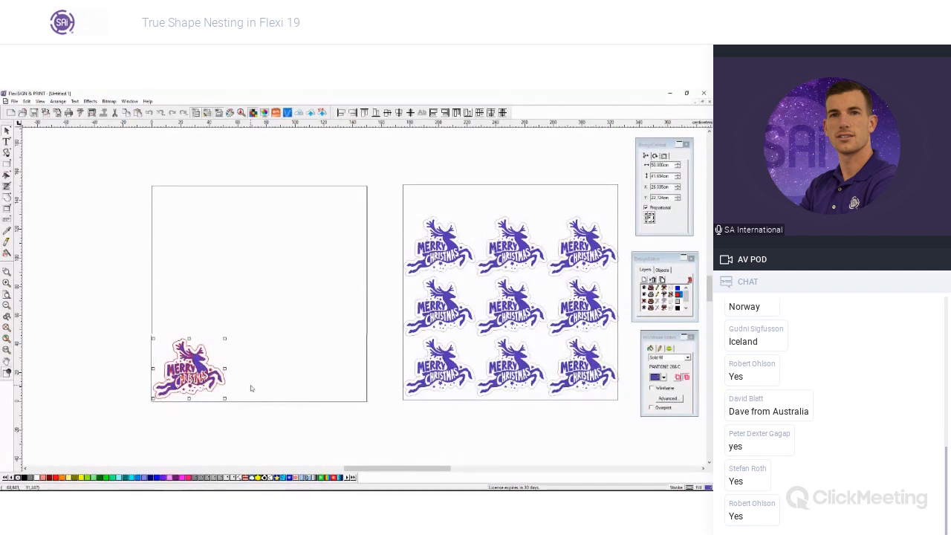
Add a large text label "9" centred above the rectangle holding the reindeer grid.
scroll(251, 385, down, 1)
click(6, 141)
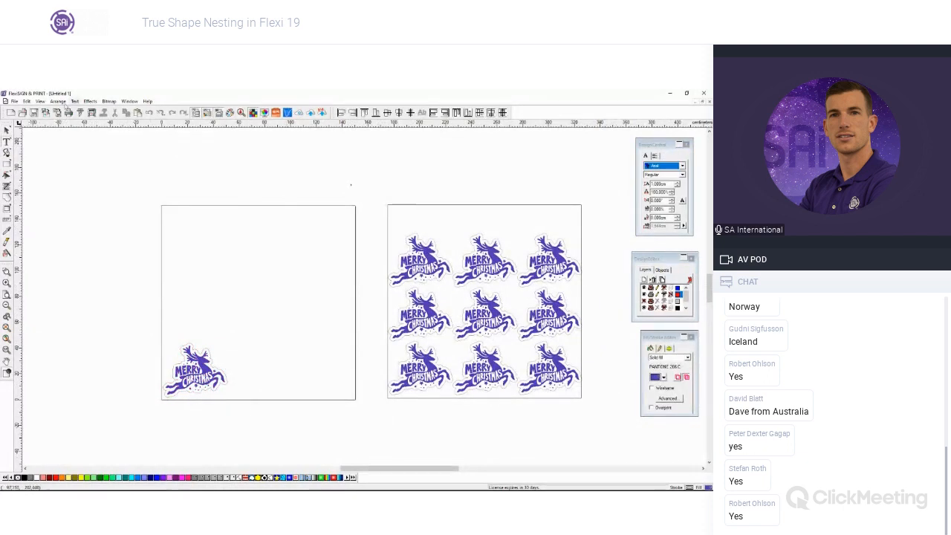
click(6, 130)
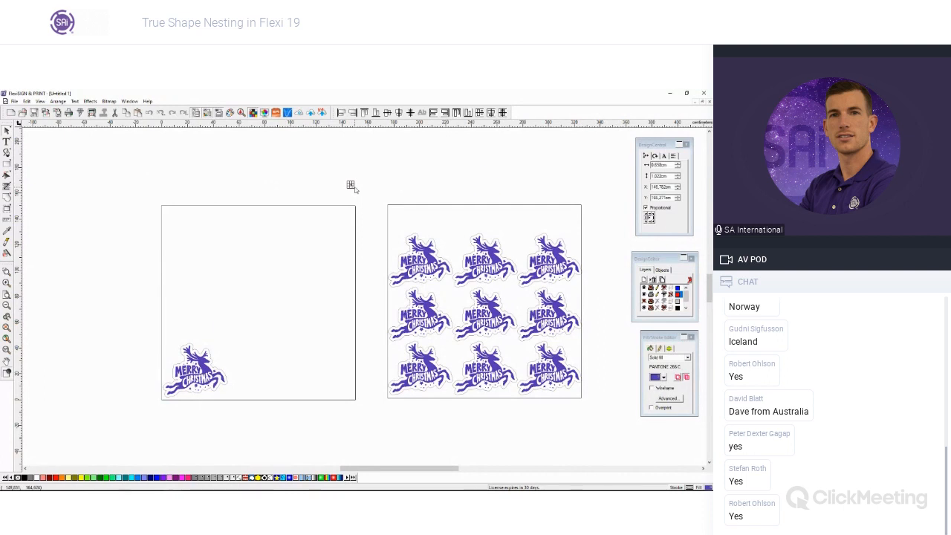
click(216, 379)
drag(216, 379, 217, 380)
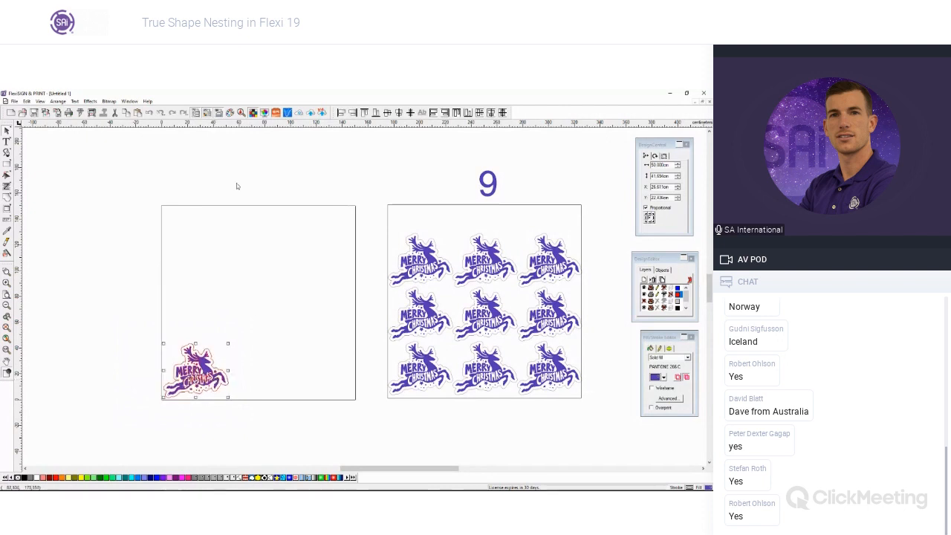
click(66, 104)
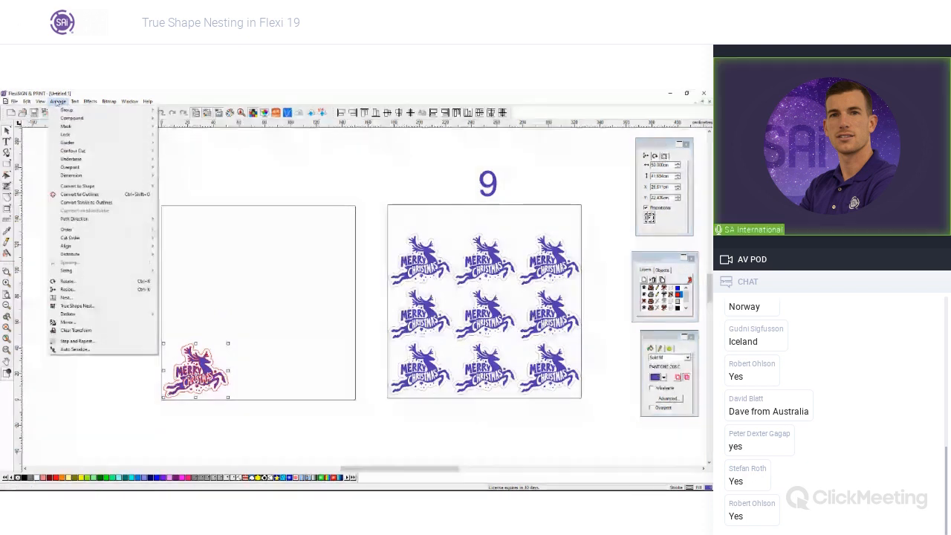
click(98, 307)
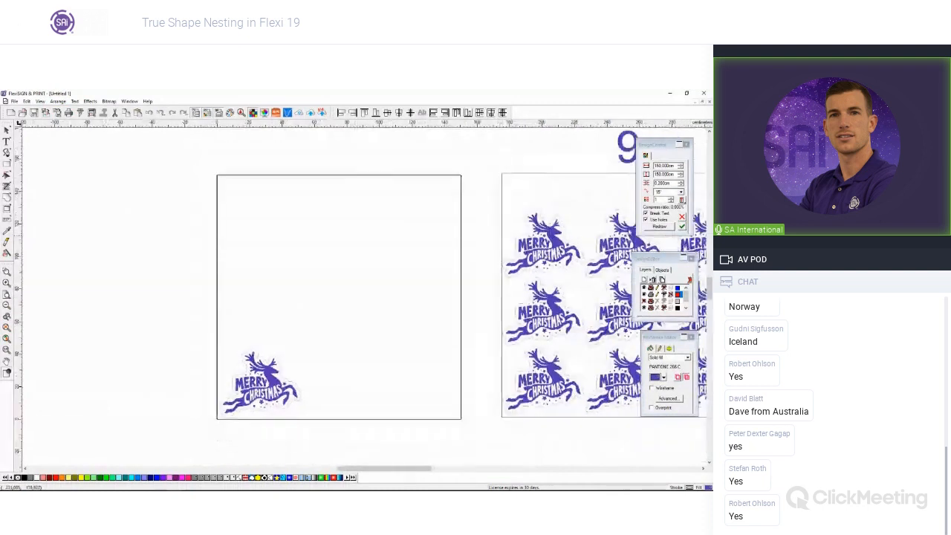
drag(656, 145, 384, 257)
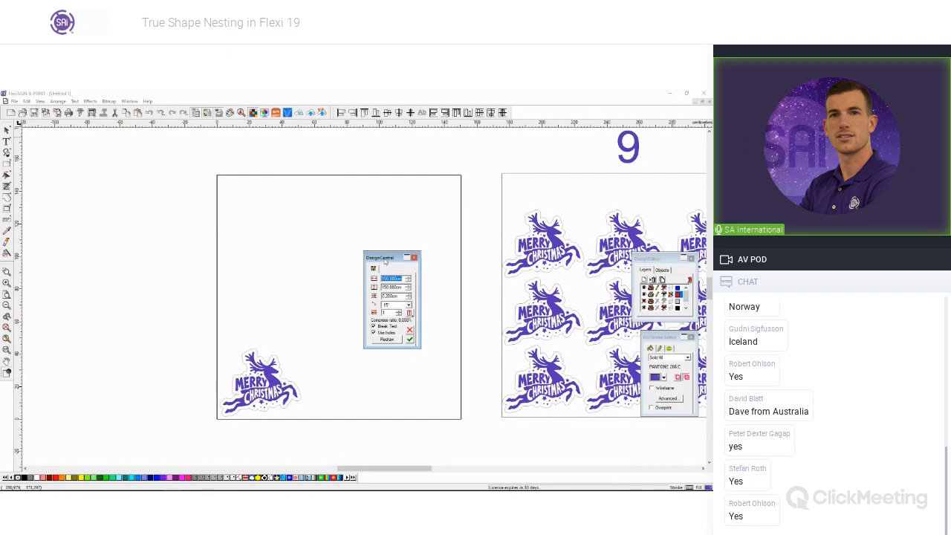
drag(384, 261, 507, 285)
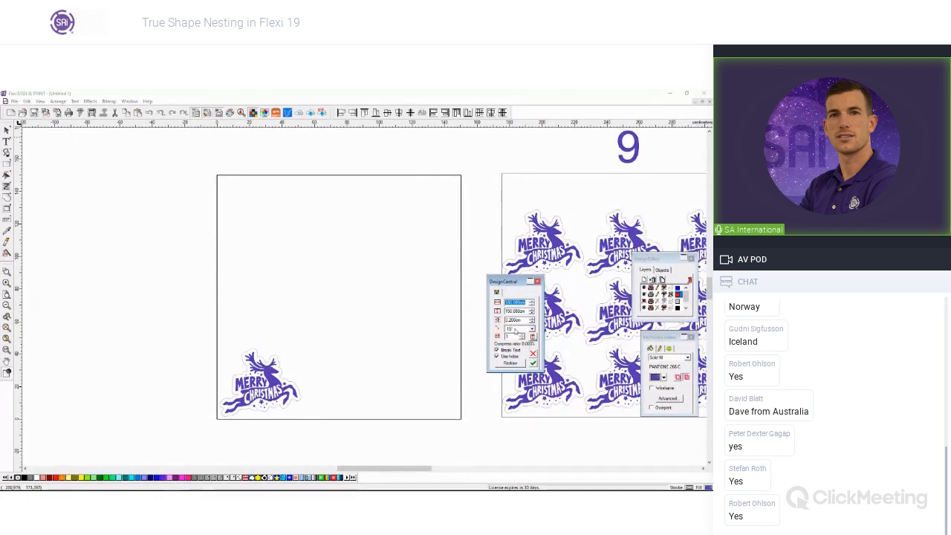
click(515, 331)
click(516, 335)
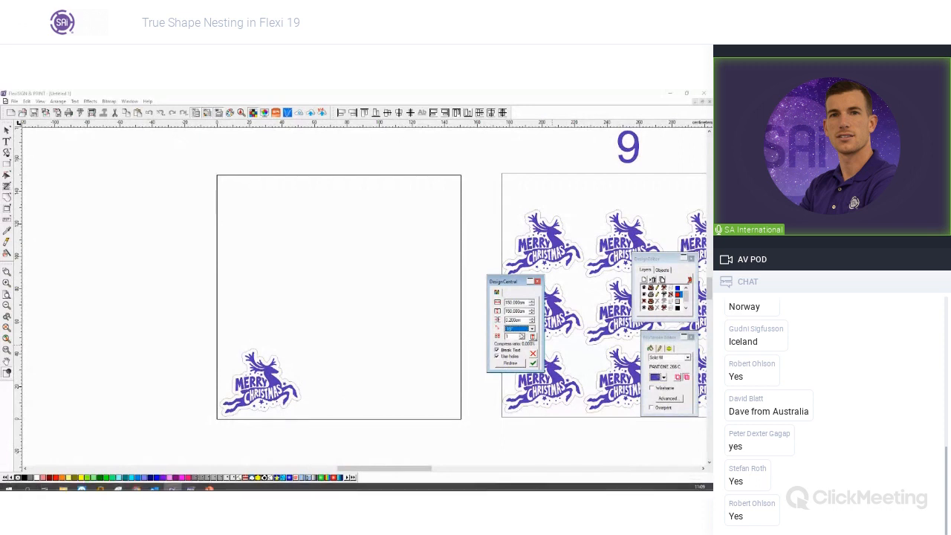
click(519, 329)
scroll(520, 337, up, 1)
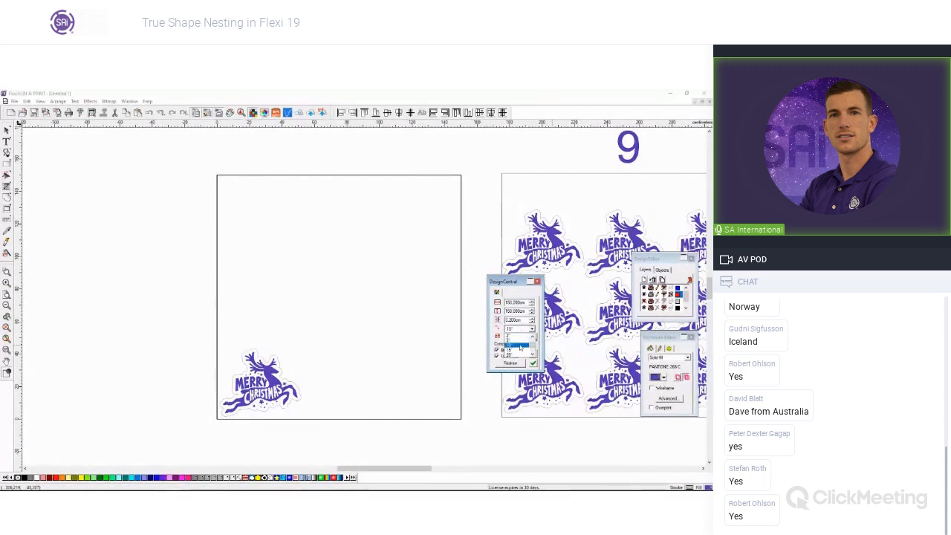
click(533, 332)
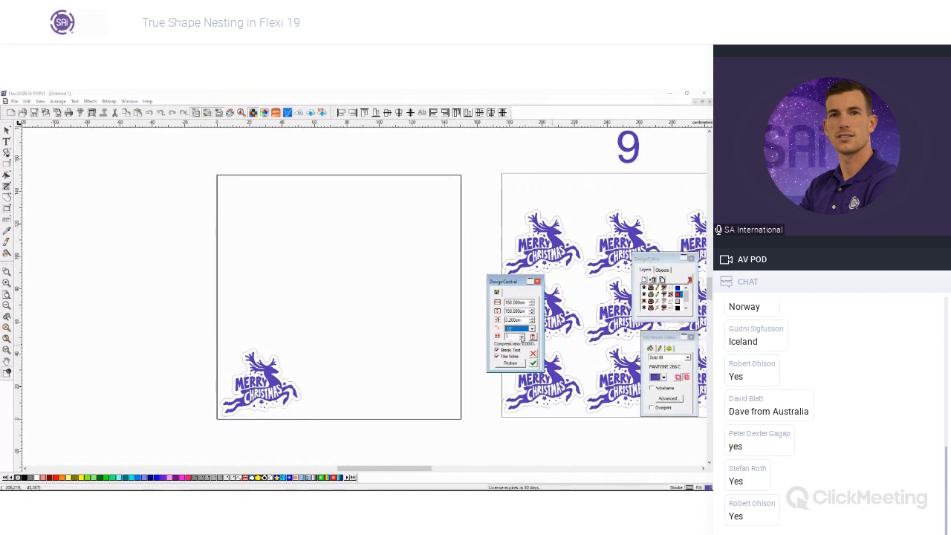
click(522, 337)
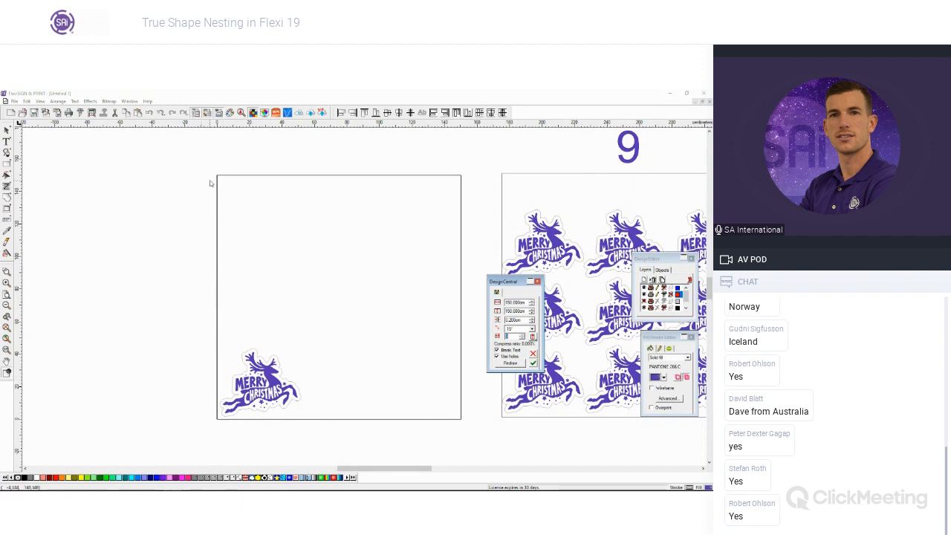
key(Escape)
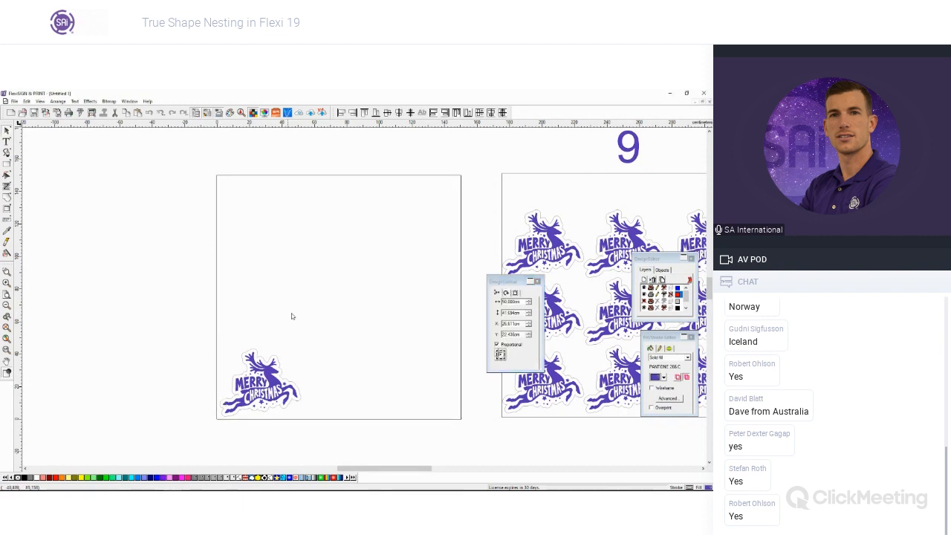
Preview a True Shape Nest of the single reindeer with 9 copies on the 150 by 150 cm page, and redraw it with 11 copies.
drag(154, 311, 314, 429)
click(90, 101)
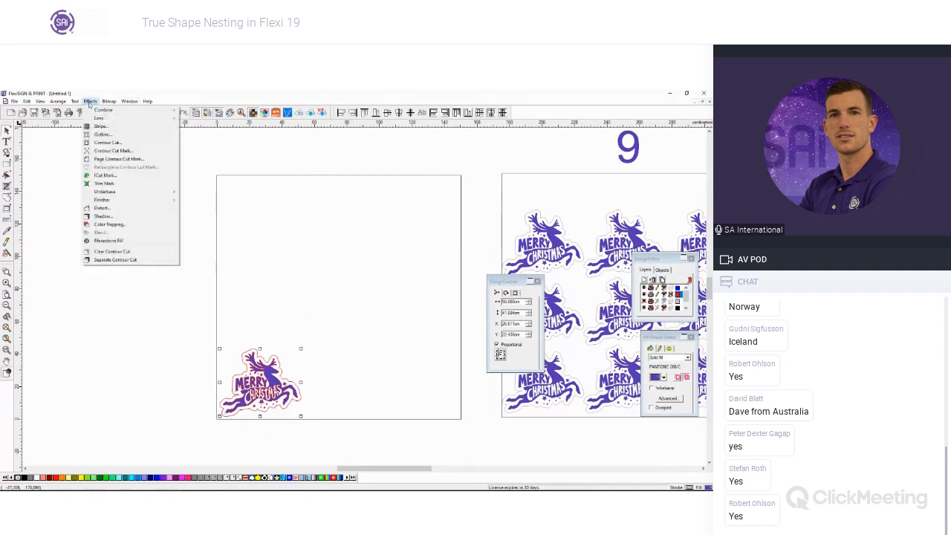
mouse_move(58, 101)
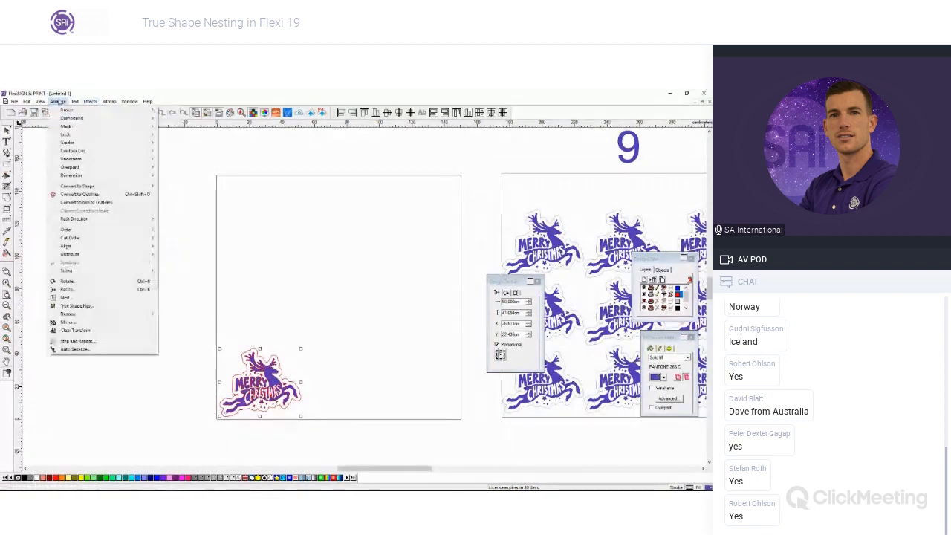
click(78, 306)
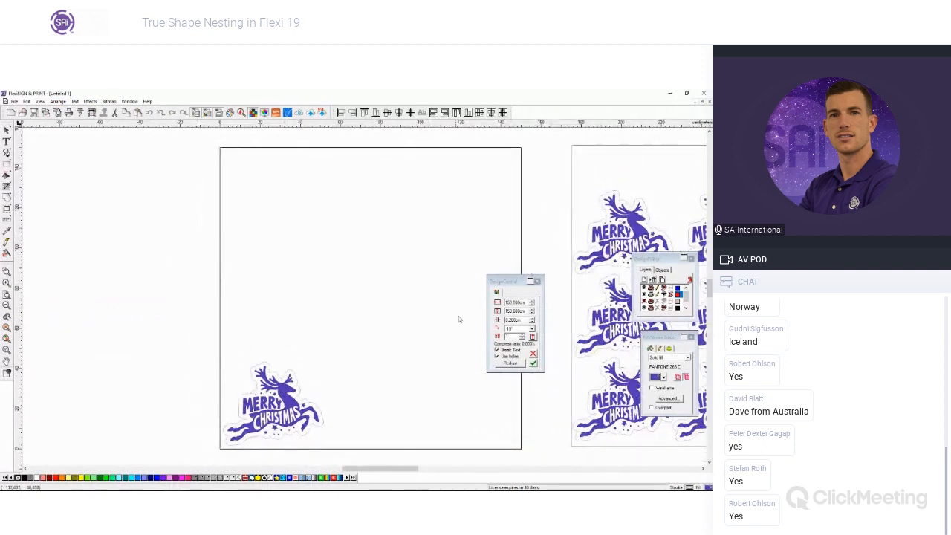
click(523, 337)
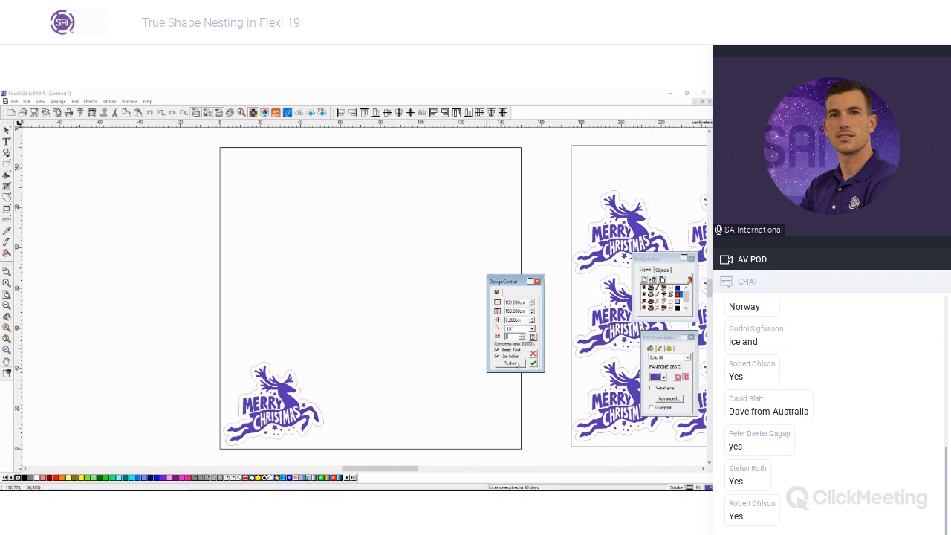
click(511, 363)
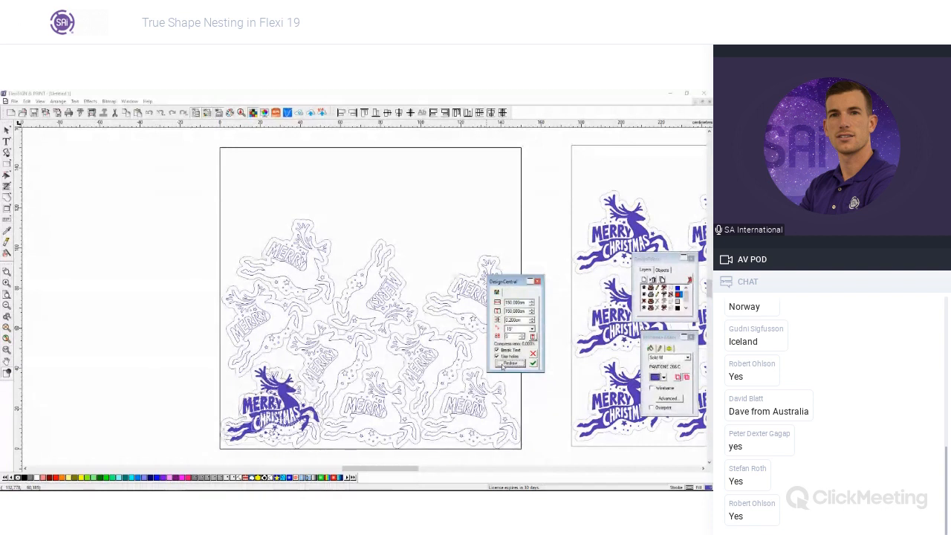
drag(499, 285, 566, 195)
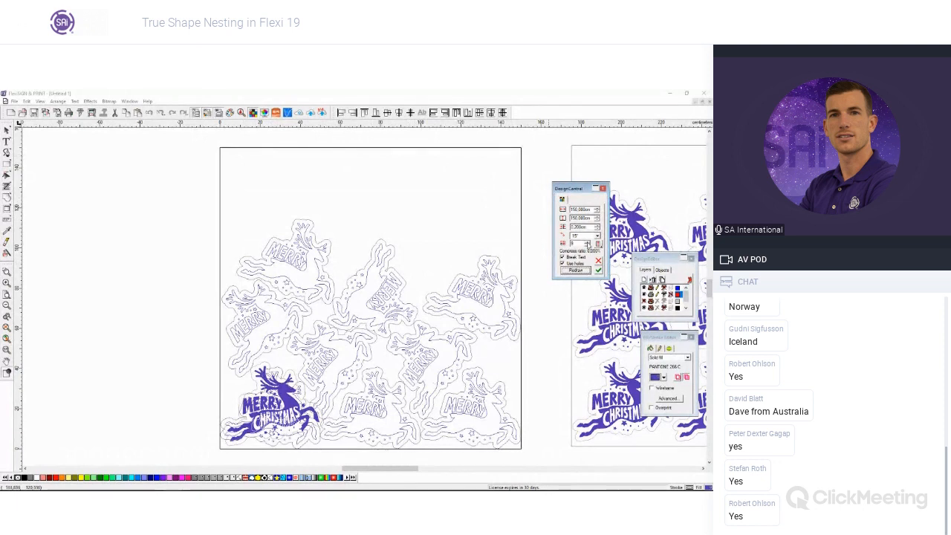
click(576, 270)
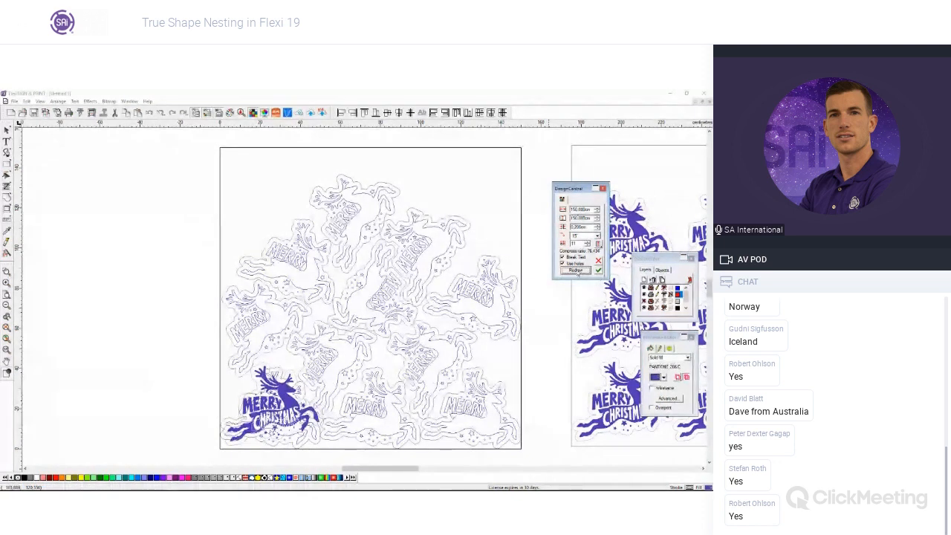
Preview the true shape nest with 13 and 14 copies, apply it with 13 copies, and clear the selection.
click(587, 242)
click(578, 271)
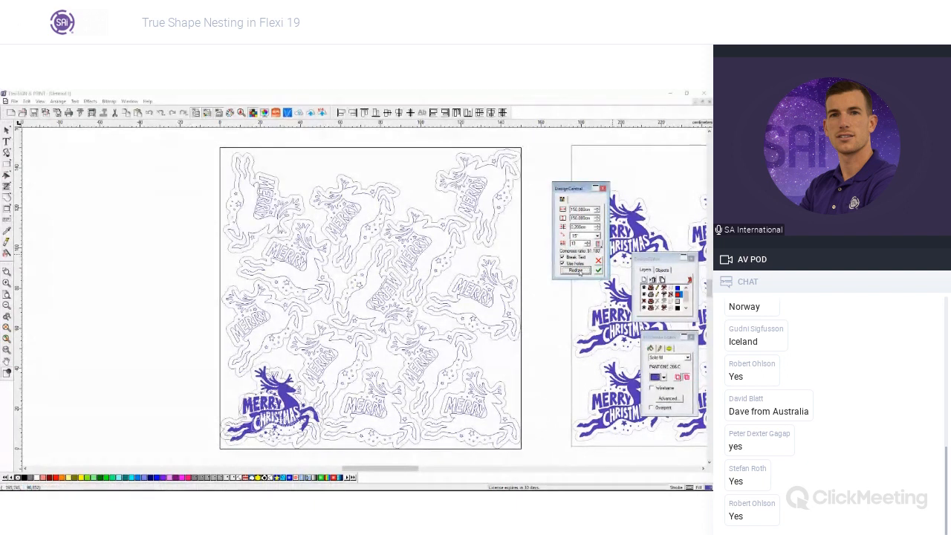
click(587, 242)
click(581, 272)
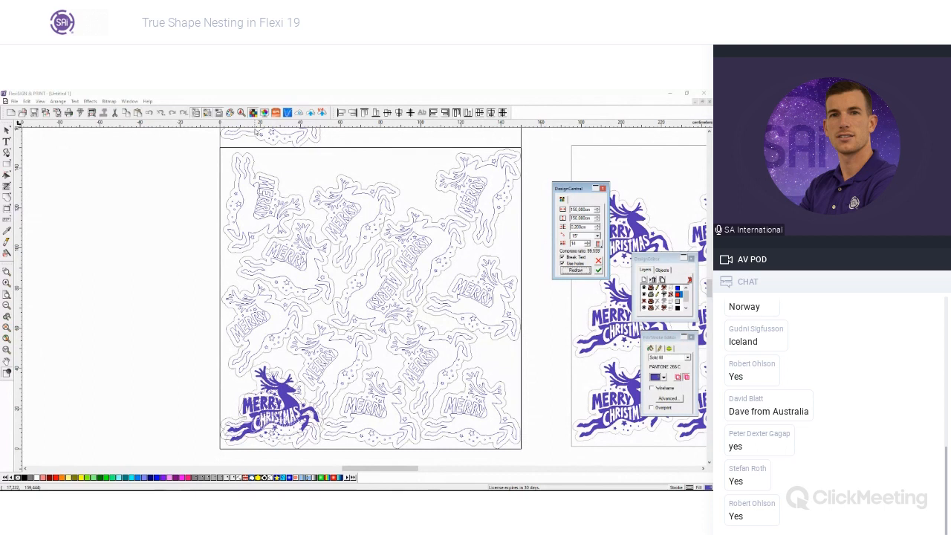
click(587, 245)
click(579, 269)
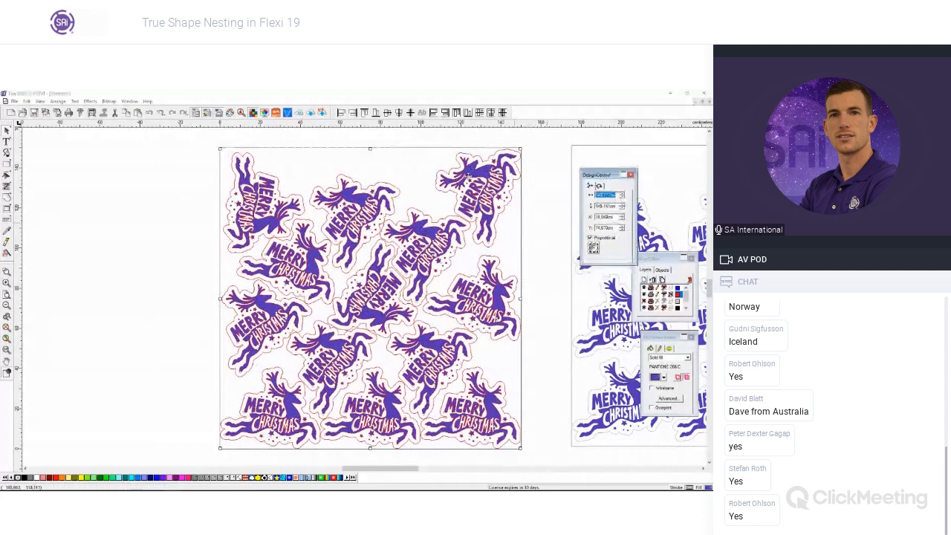
click(110, 202)
Copy the "9" label above the nested reindeer page and change the copy's text to "13".
scroll(110, 202, down, 5)
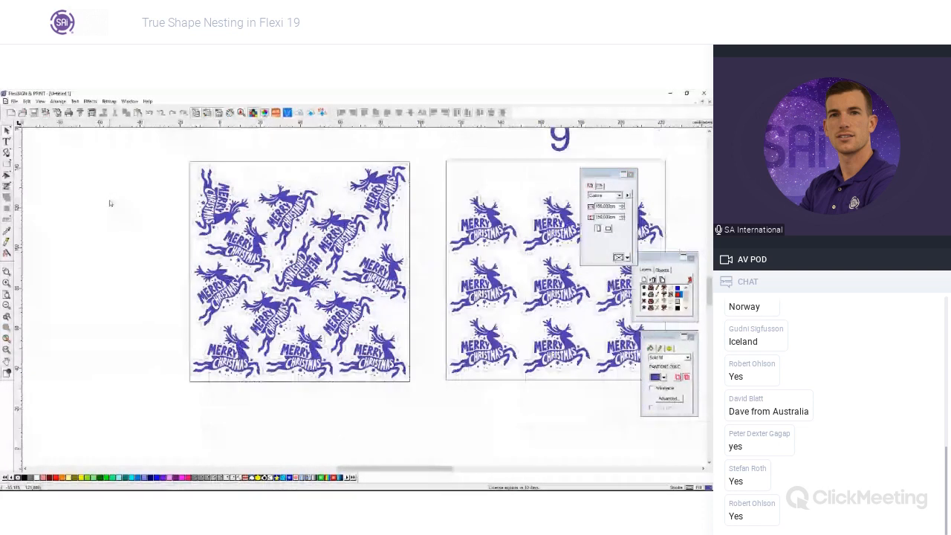
scroll(109, 203, up, 2)
click(475, 213)
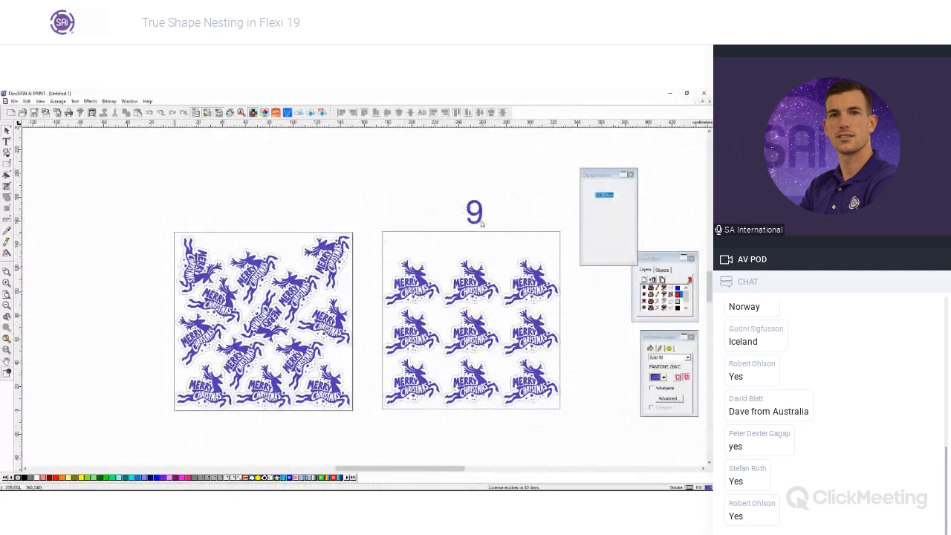
drag(475, 213, 257, 213)
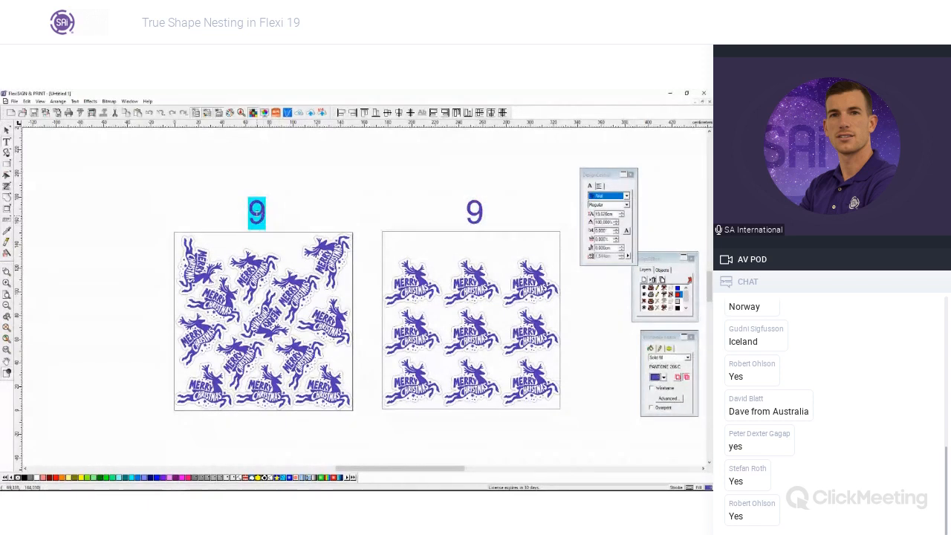
text(13)
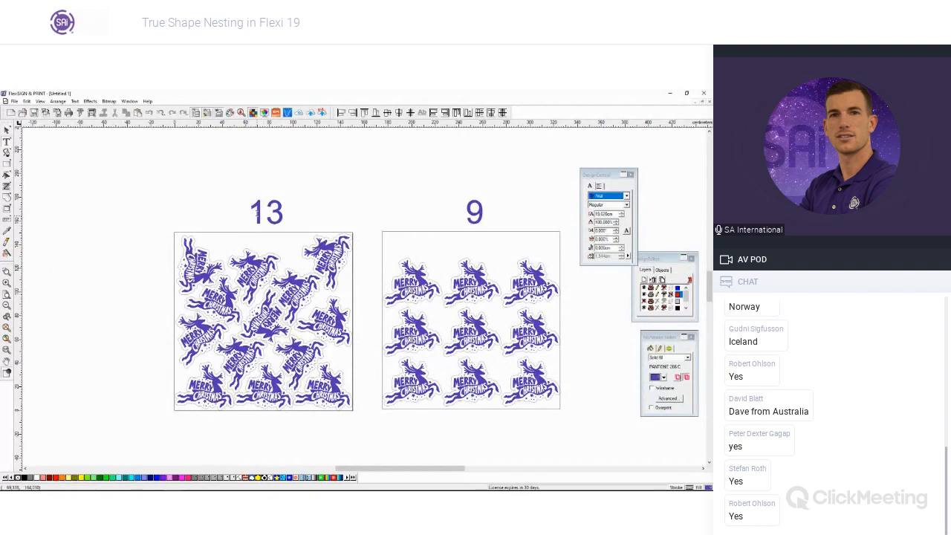
key(Escape)
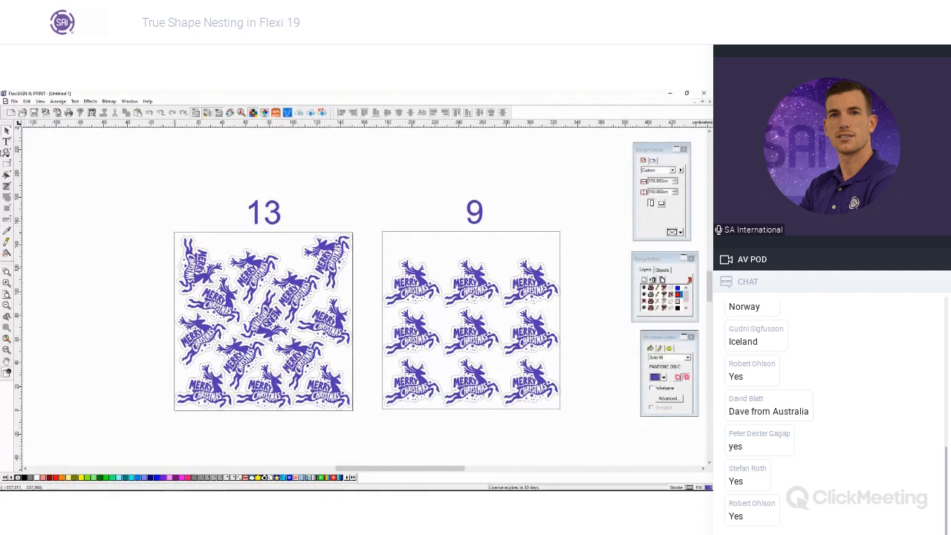
Make a copy of the "13" label reading "+4", place it beside the "13" on its right, and fill it red.
click(275, 223)
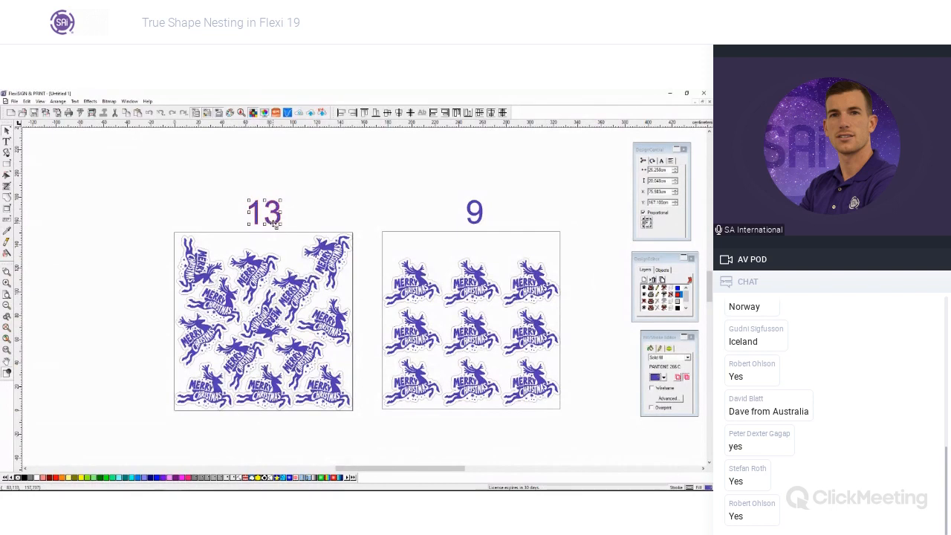
drag(275, 223, 360, 187)
click(7, 141)
double_click(363, 176)
text(+4)
click(6, 129)
drag(354, 203, 334, 217)
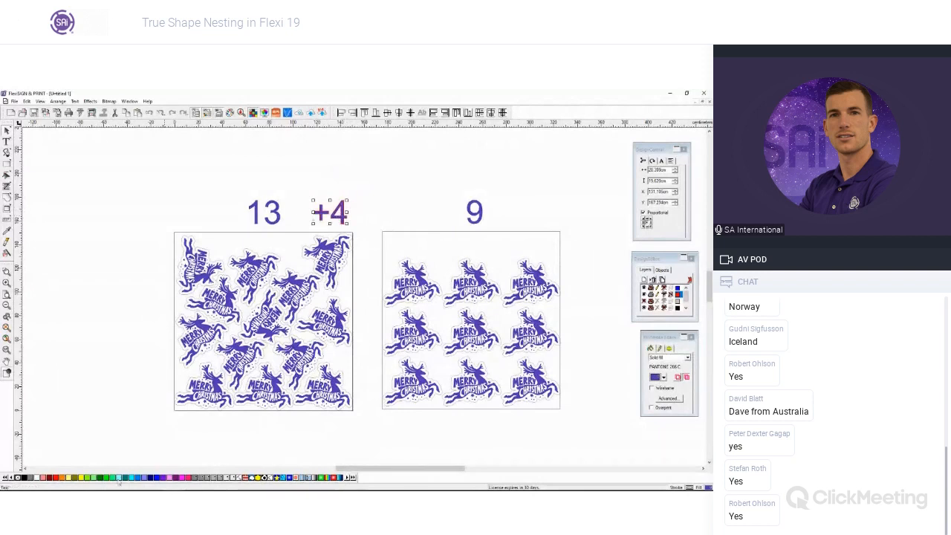
click(58, 479)
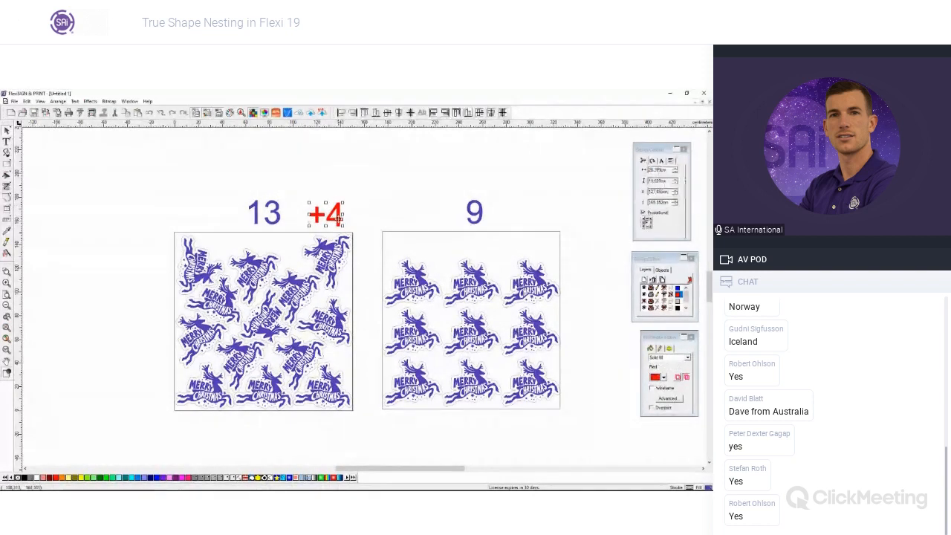
Copy the red "+4" label, change the copy's text to "31%", and place it to the left of the "13".
drag(340, 221, 399, 172)
click(7, 142)
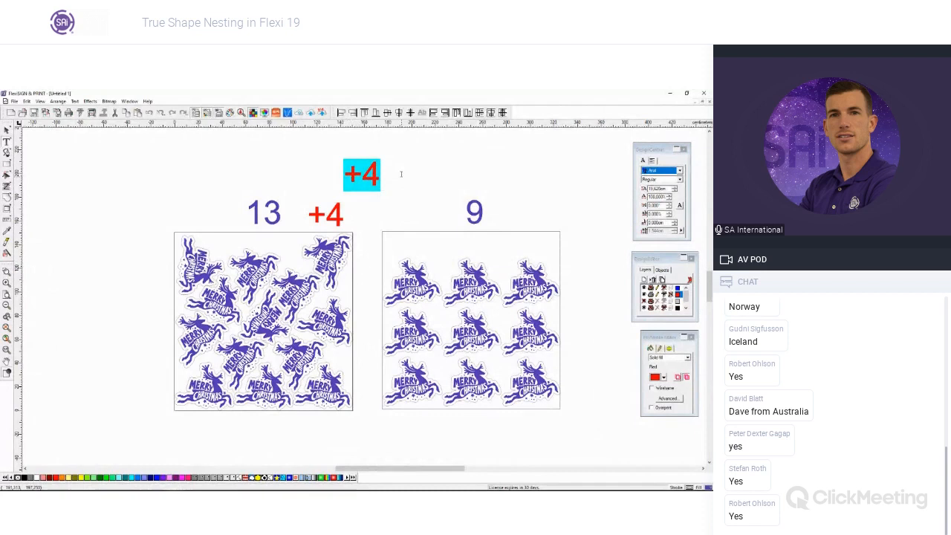
text(31%)
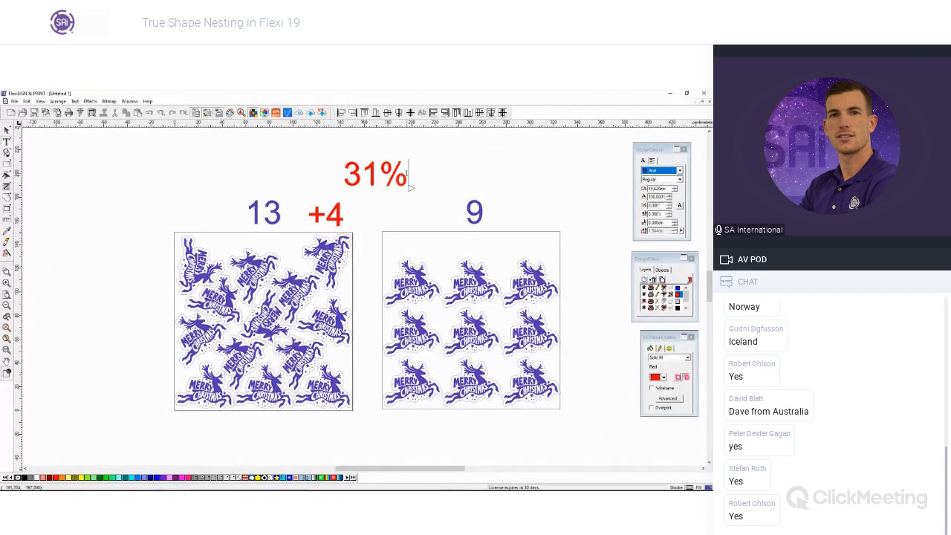
key(Escape)
drag(408, 185, 222, 221)
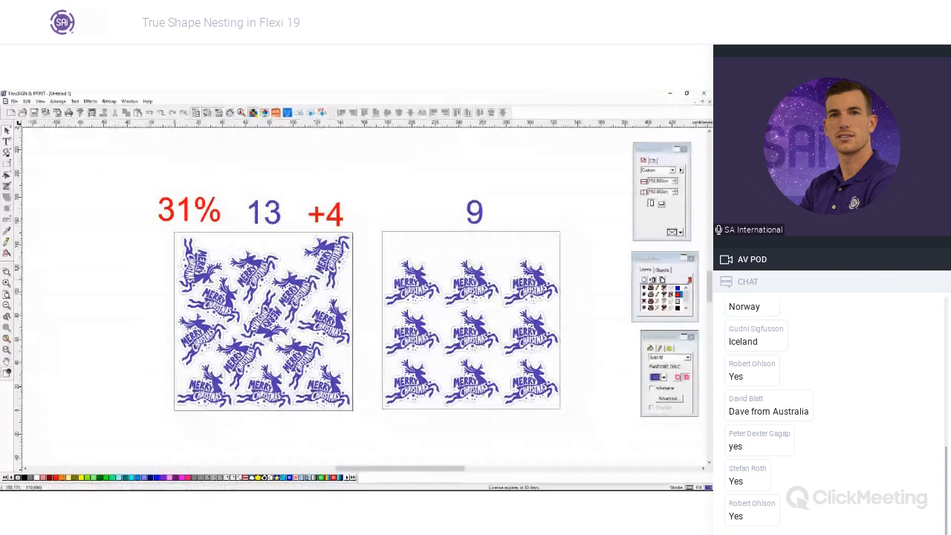
Select the reindeer in the step-and-repeat grid one after another to count them, and clear the selection.
click(413, 290)
click(472, 289)
click(532, 290)
click(414, 349)
click(472, 341)
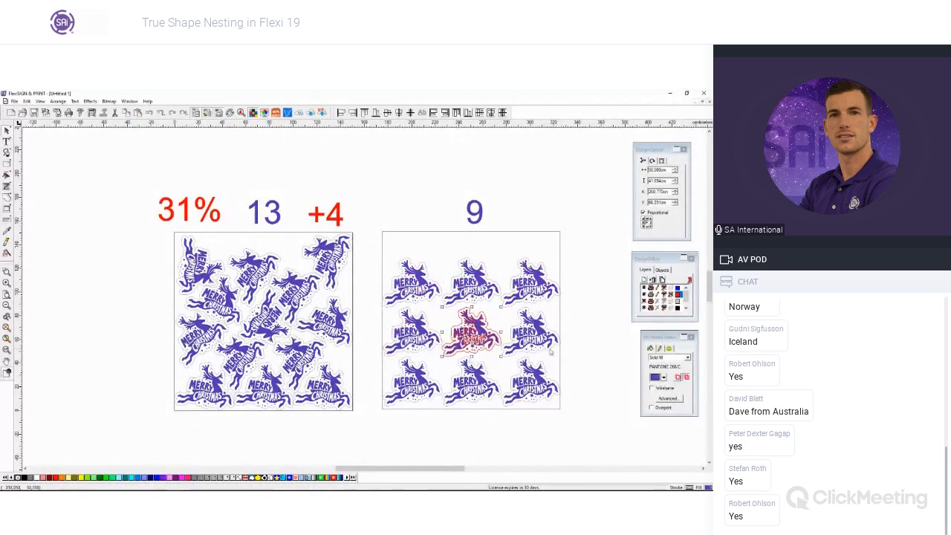
click(527, 338)
click(464, 390)
click(407, 388)
click(550, 397)
click(577, 410)
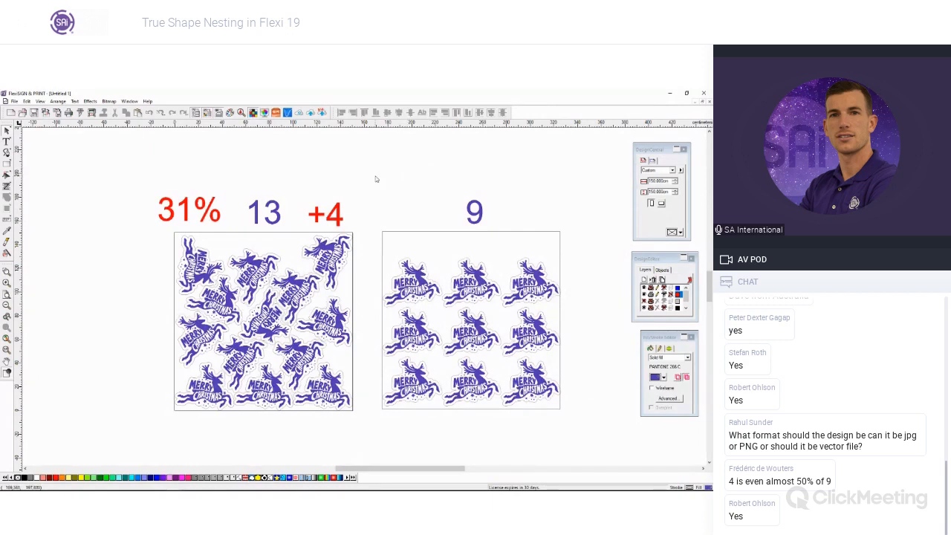
Delete the red "+4" label beside the "13".
click(332, 214)
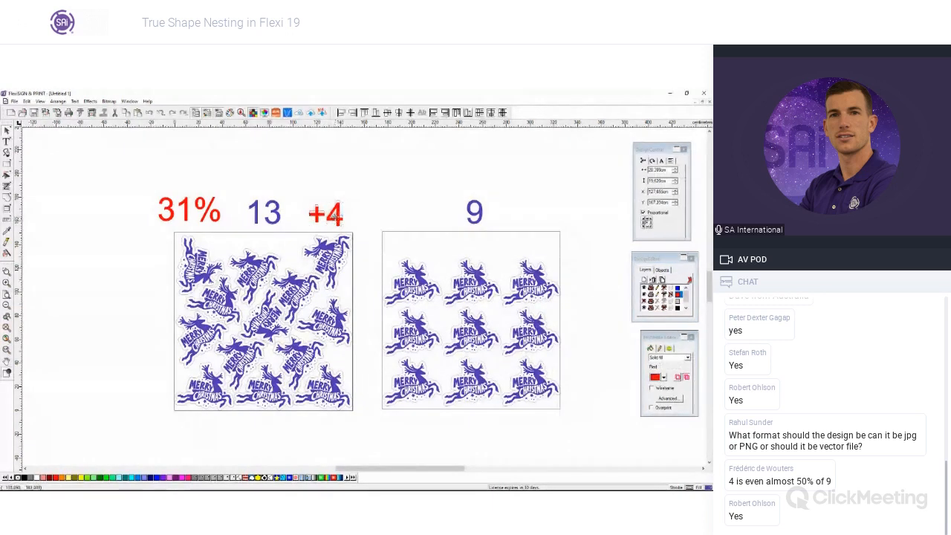
click(351, 220)
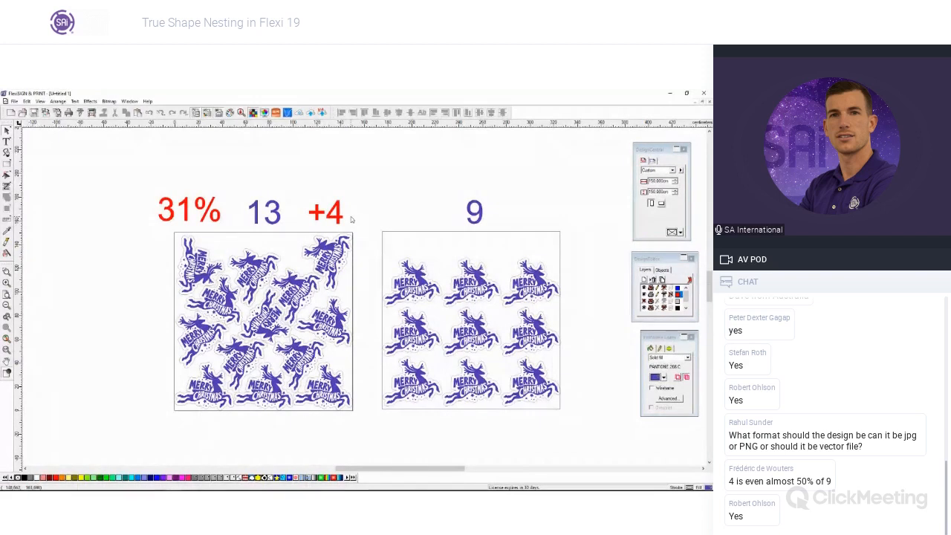
click(331, 213)
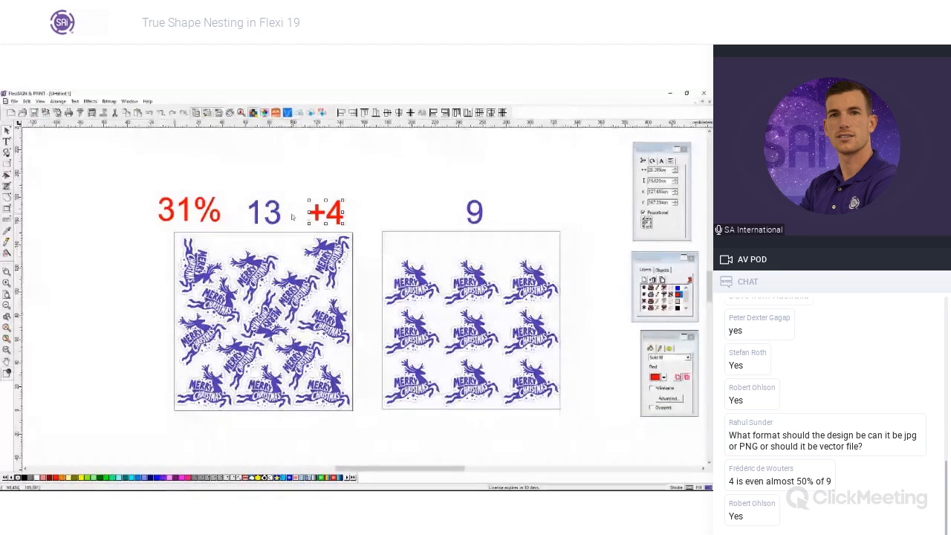
click(309, 213)
click(310, 213)
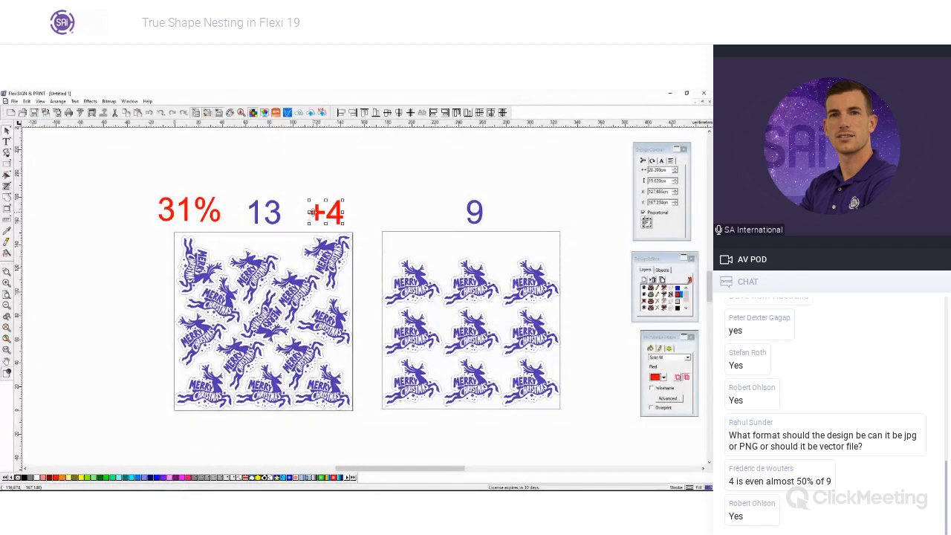
key(Delete)
scroll(312, 213, down, 2)
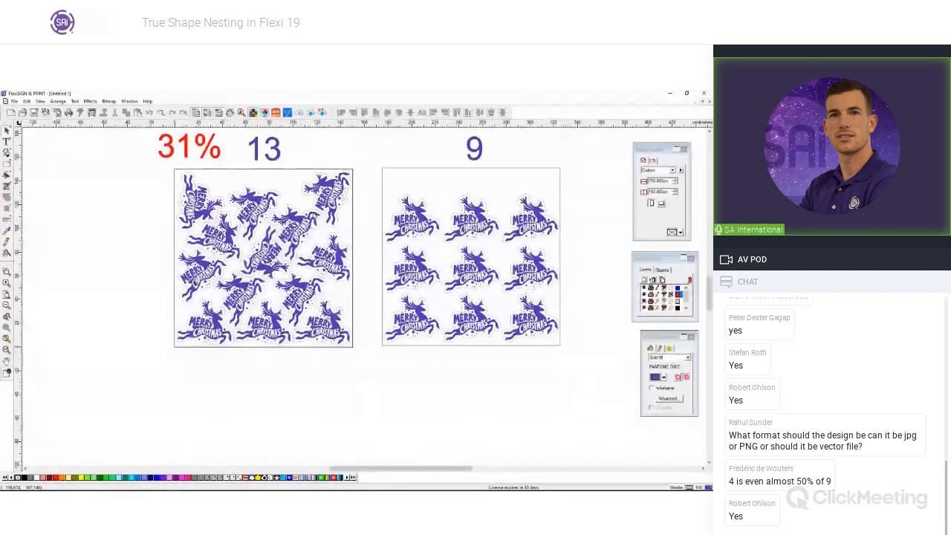
scroll(313, 212, down, 3)
scroll(312, 212, up, 1)
scroll(475, 333, up, 3)
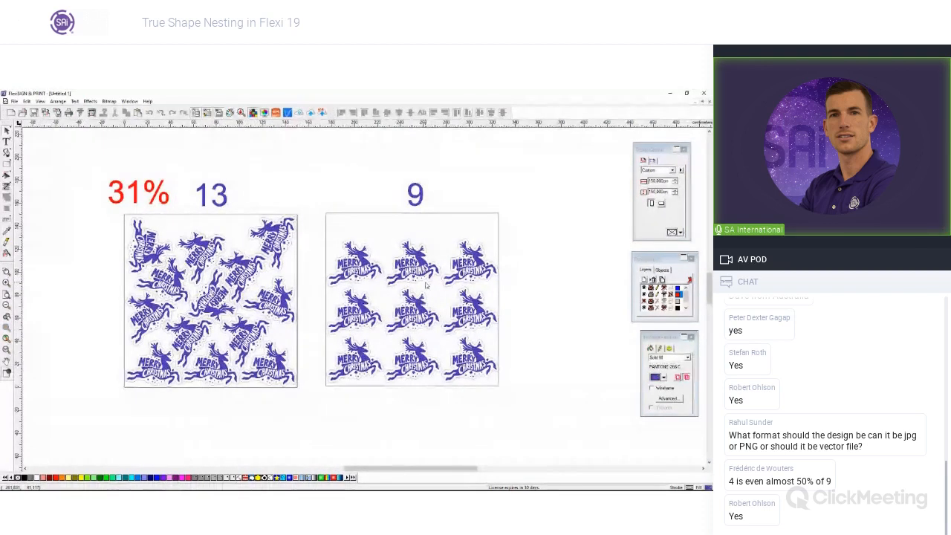
Create a new document, import the "socks" picture from the trainings folder, and place it on the page.
click(15, 101)
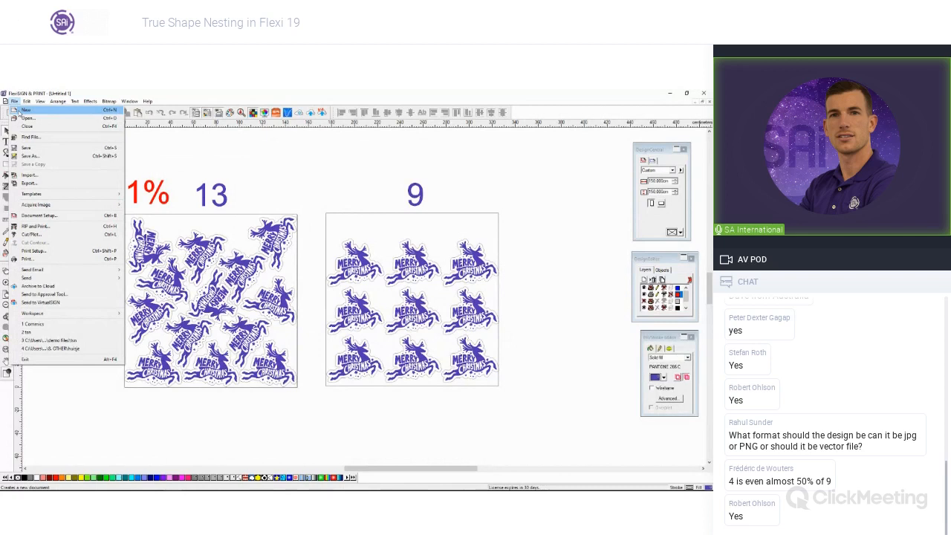
click(30, 174)
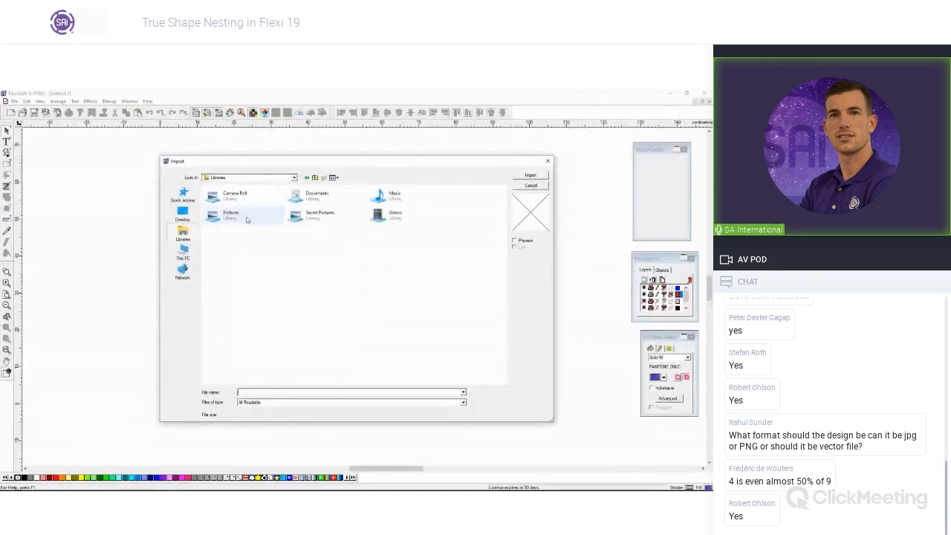
double_click(330, 203)
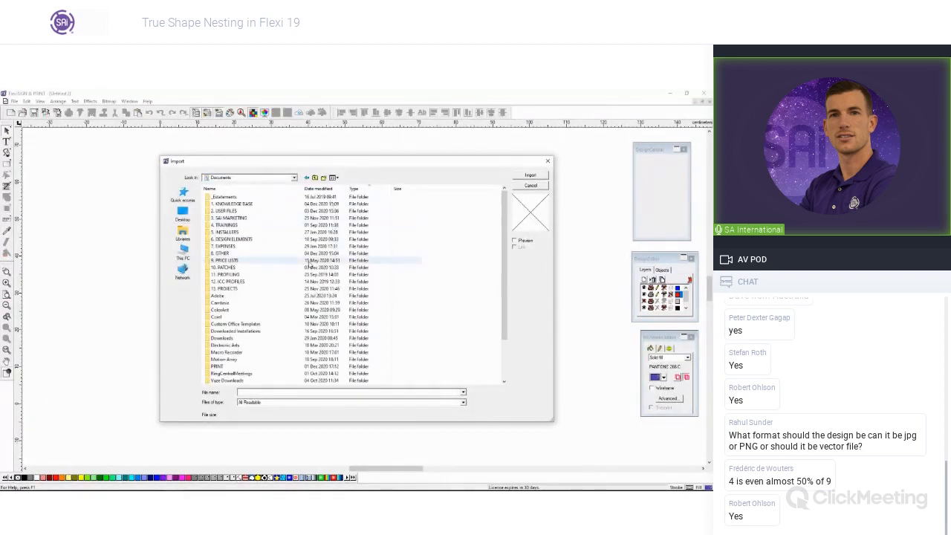
double_click(226, 224)
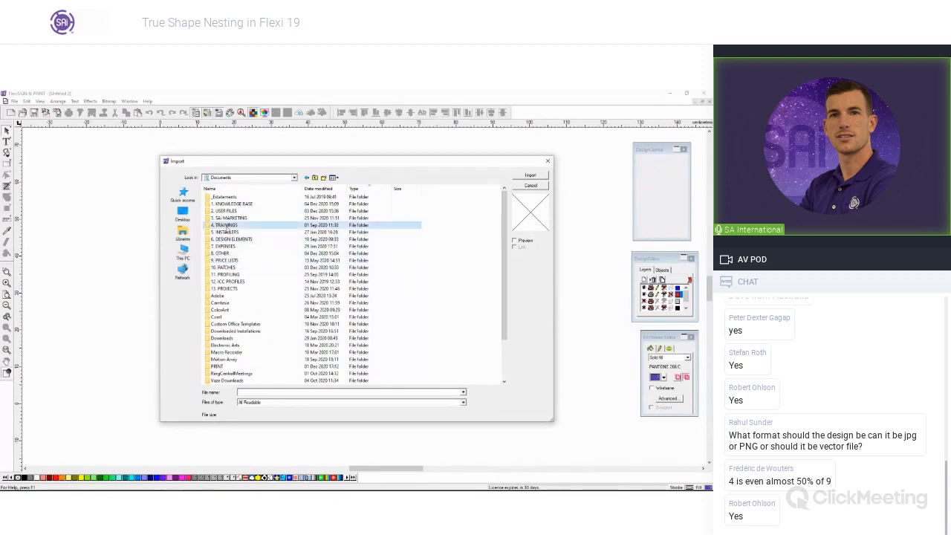
double_click(261, 241)
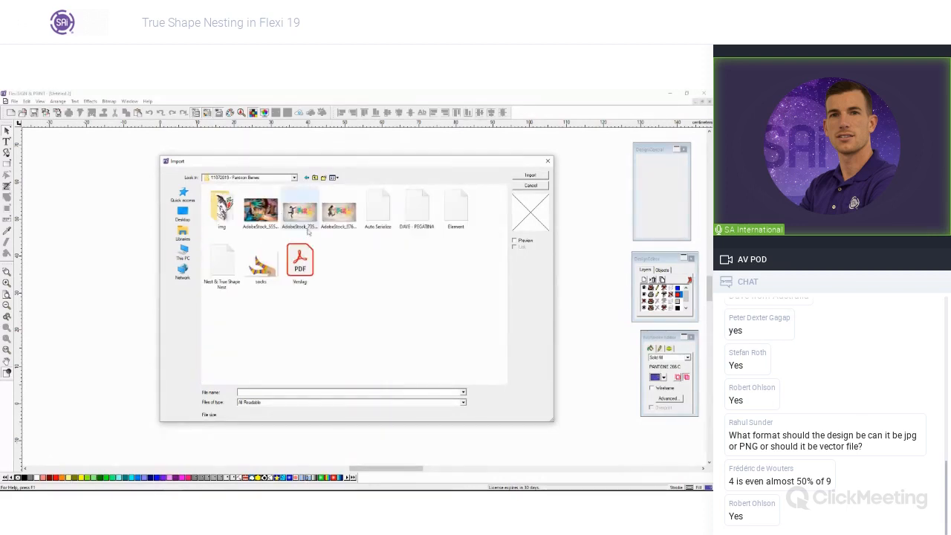
double_click(262, 260)
click(223, 220)
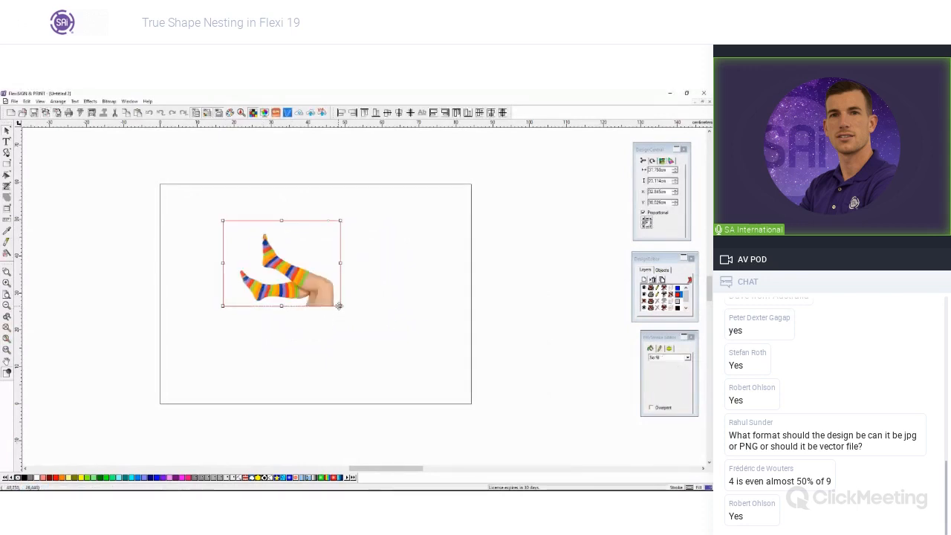
Enlarge the socks picture proportionally to about 48 cm wide and reposition it near the middle of the page.
drag(339, 305, 401, 352)
drag(367, 321, 372, 336)
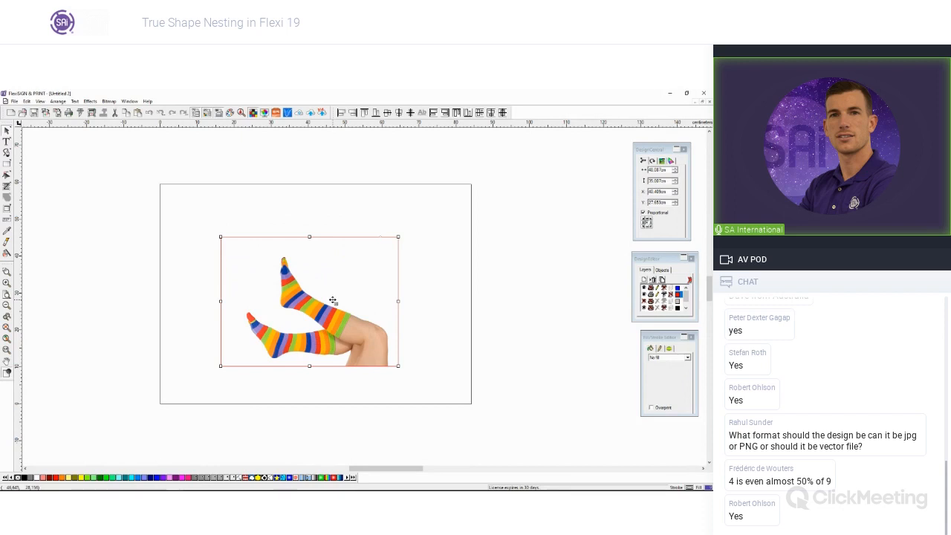
scroll(320, 342, up, 10)
scroll(320, 341, down, 8)
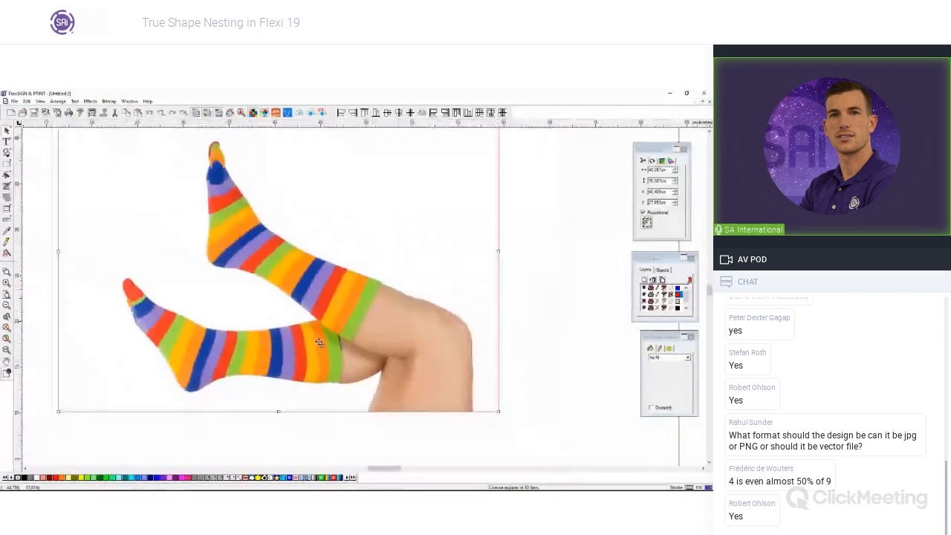
scroll(319, 342, down, 2)
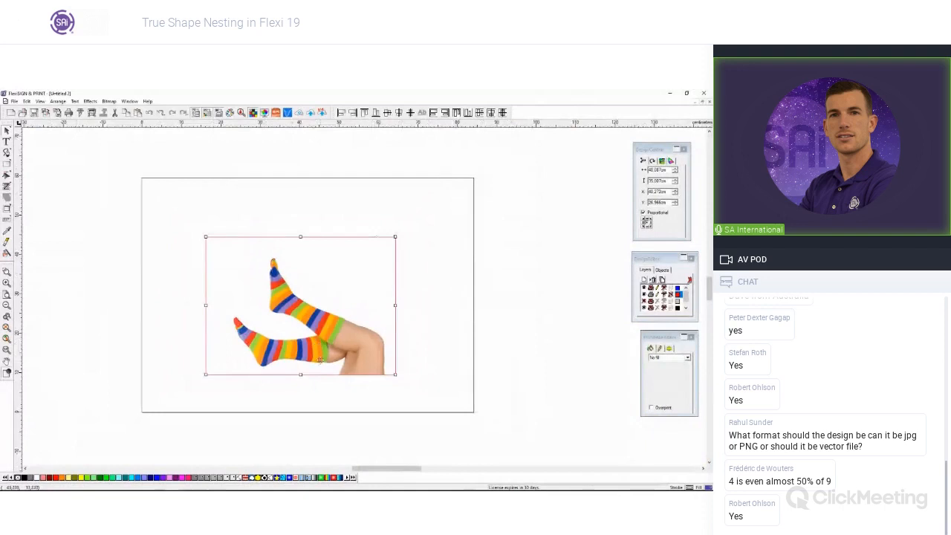
Preview a Contour Cut around the imported socks picture and cancel it.
click(89, 101)
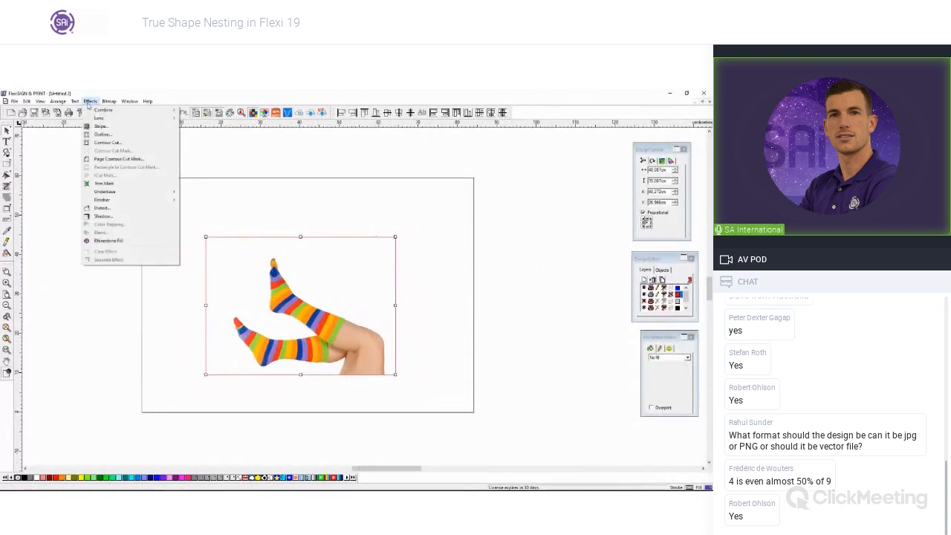
click(108, 142)
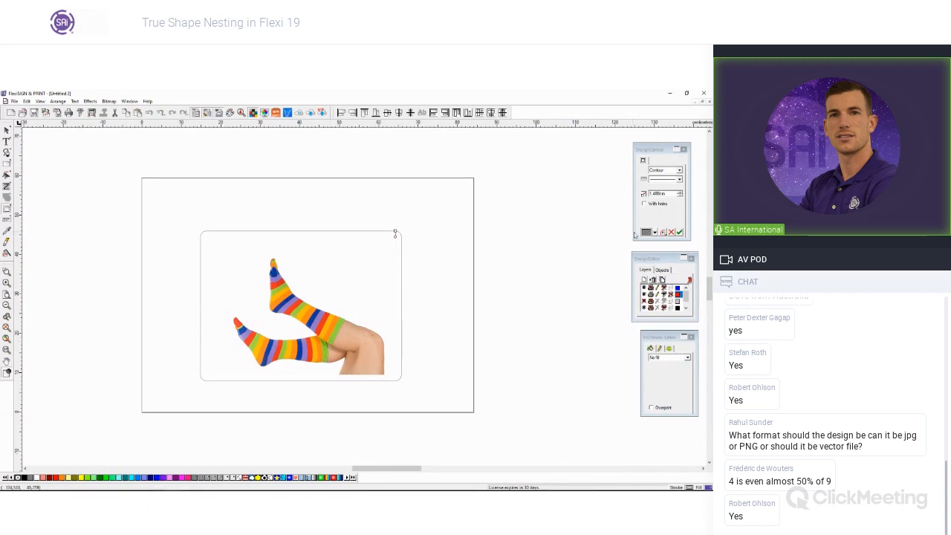
click(333, 295)
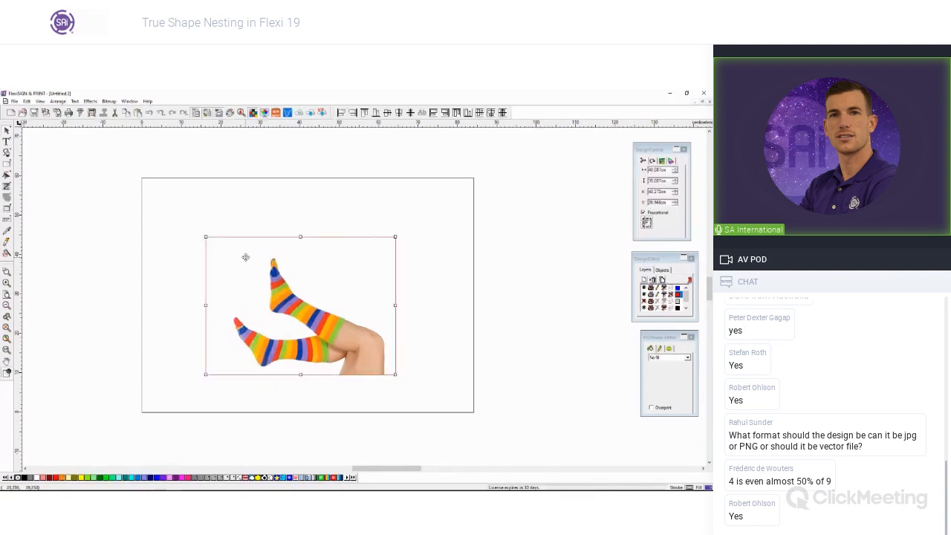
Make the white background around the socks picture transparent with Make Transparent and apply it.
click(107, 101)
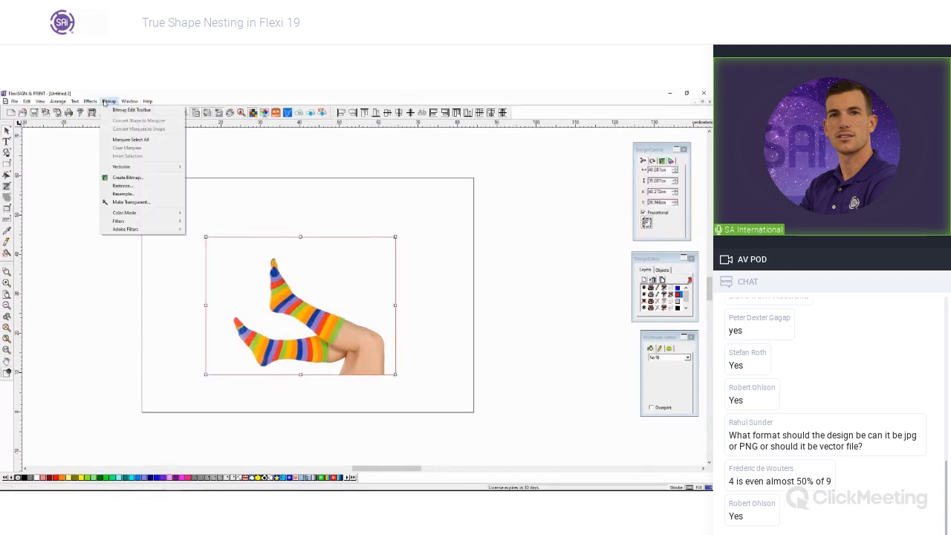
click(130, 202)
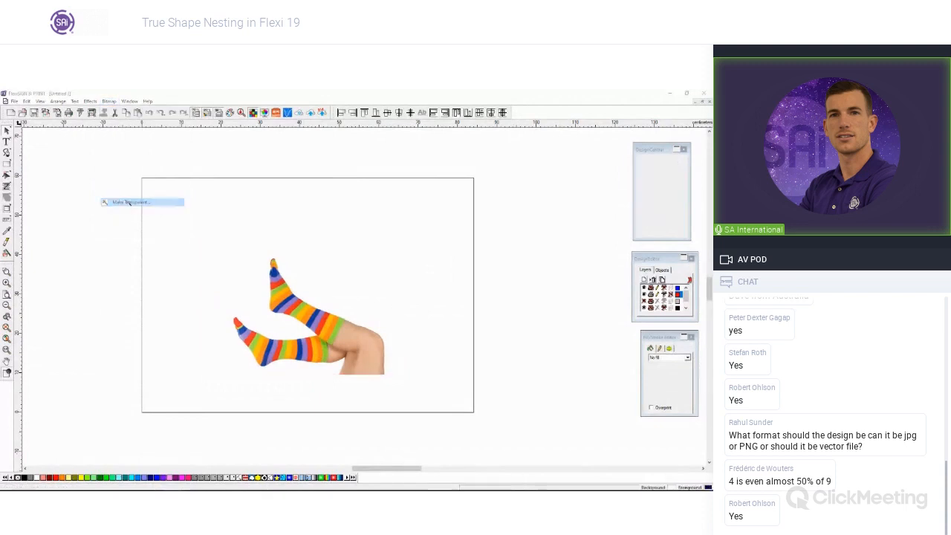
click(323, 280)
drag(646, 149, 512, 217)
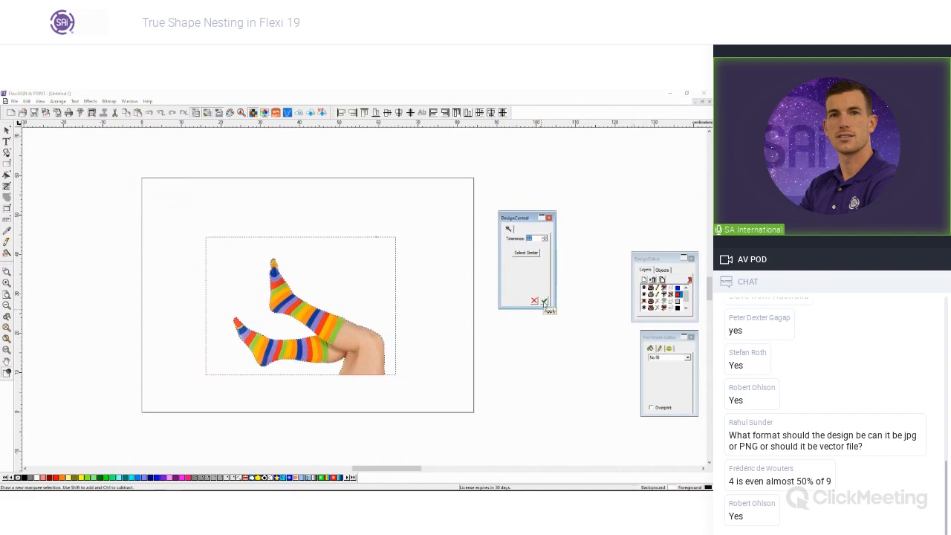
click(544, 301)
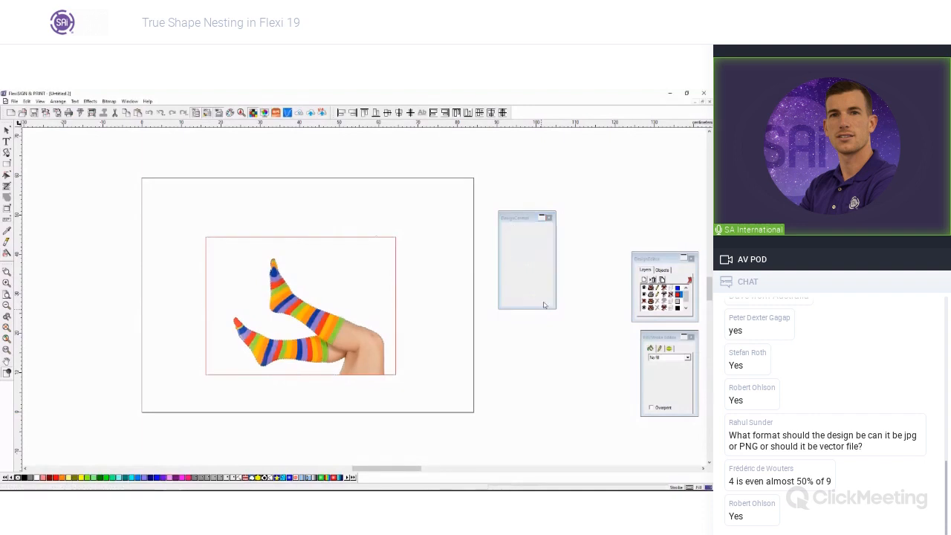
Create a Contour Cut around the background-free socks picture with the Contour type and no holes.
click(89, 101)
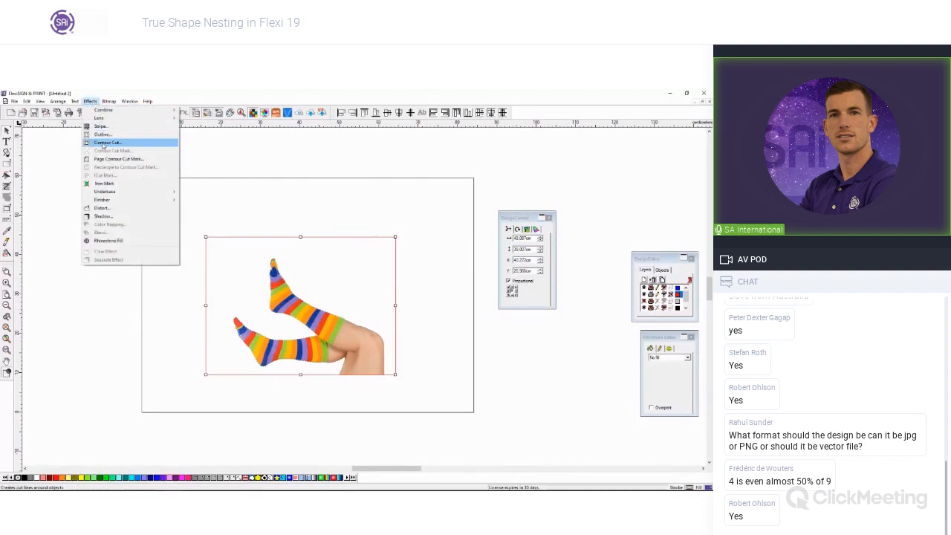
click(103, 143)
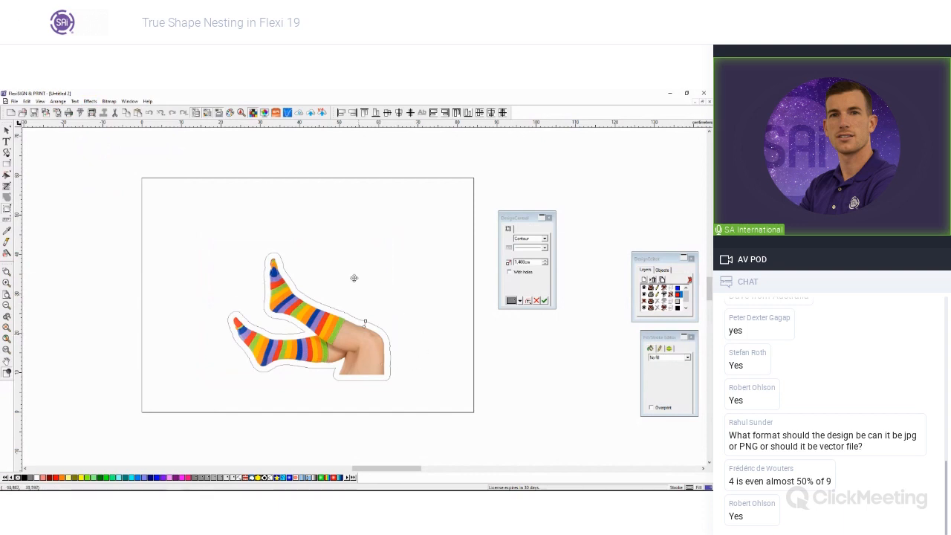
scroll(367, 275, down, 3)
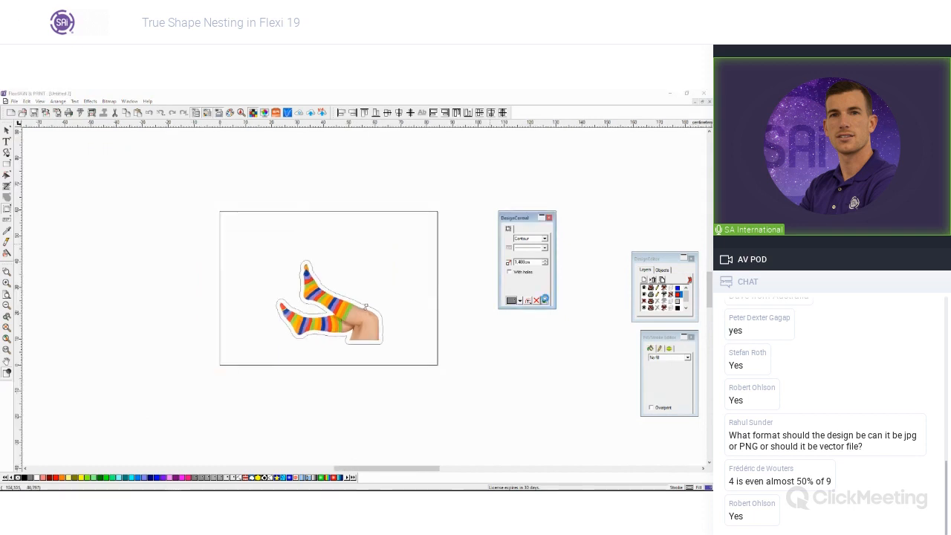
scroll(248, 252, down, 1)
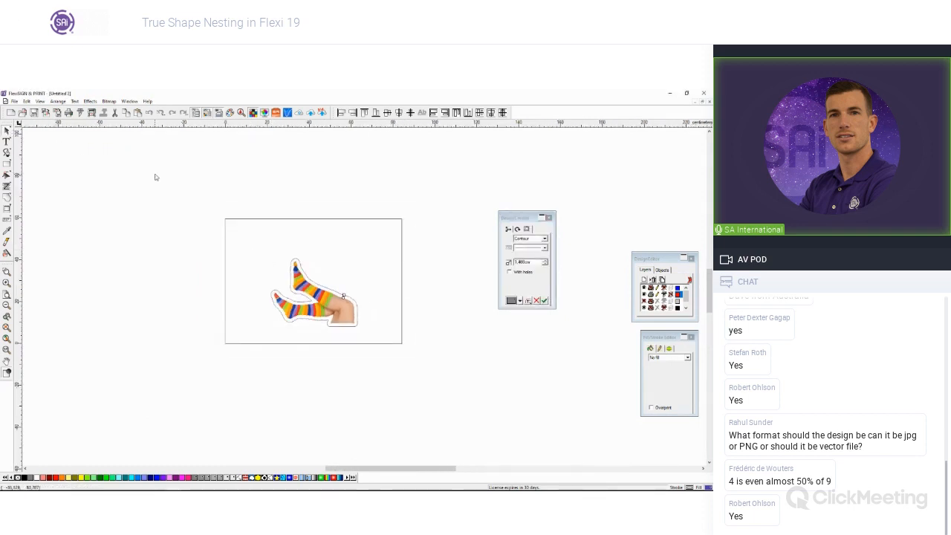
Try a True Shape Nest of the contour-cut socks with several copies on a 150 × 150 cm area, and cancel it.
click(97, 103)
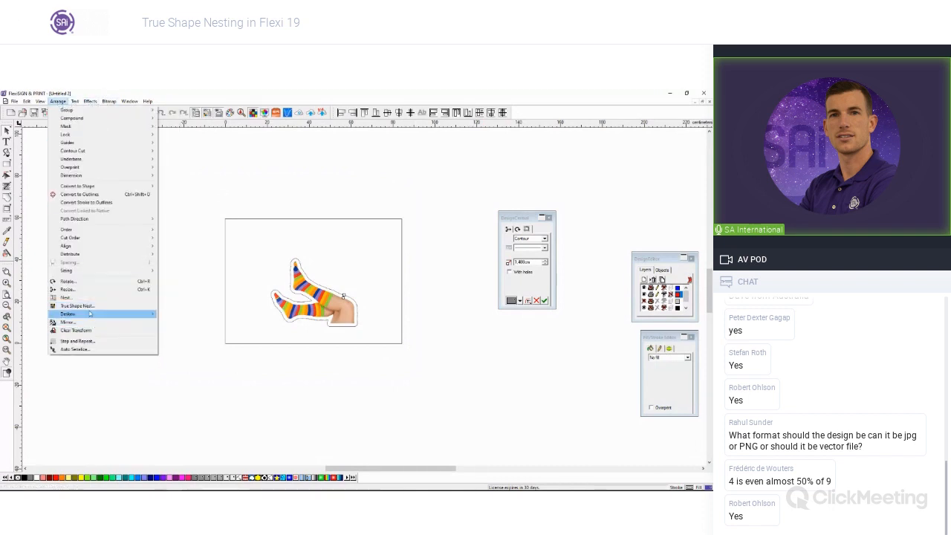
click(82, 306)
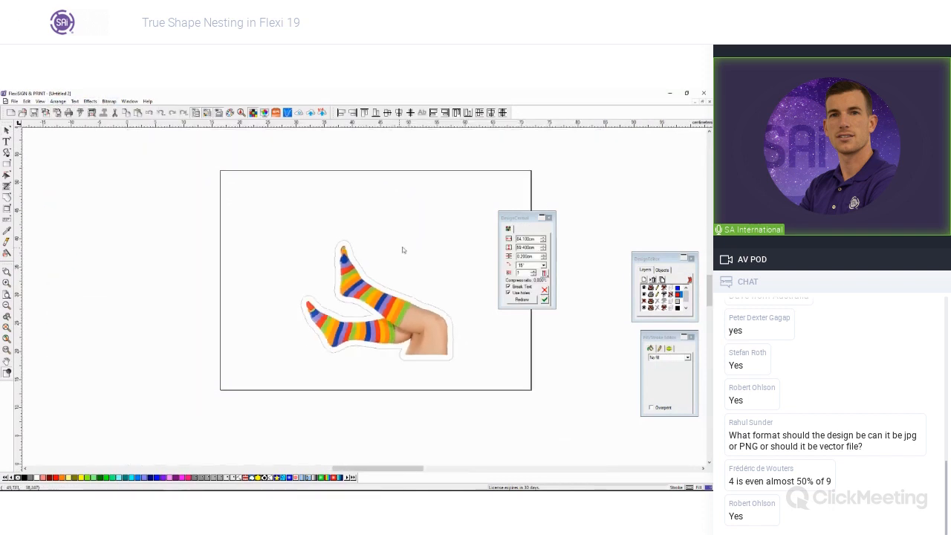
text(0)
key(Tab)
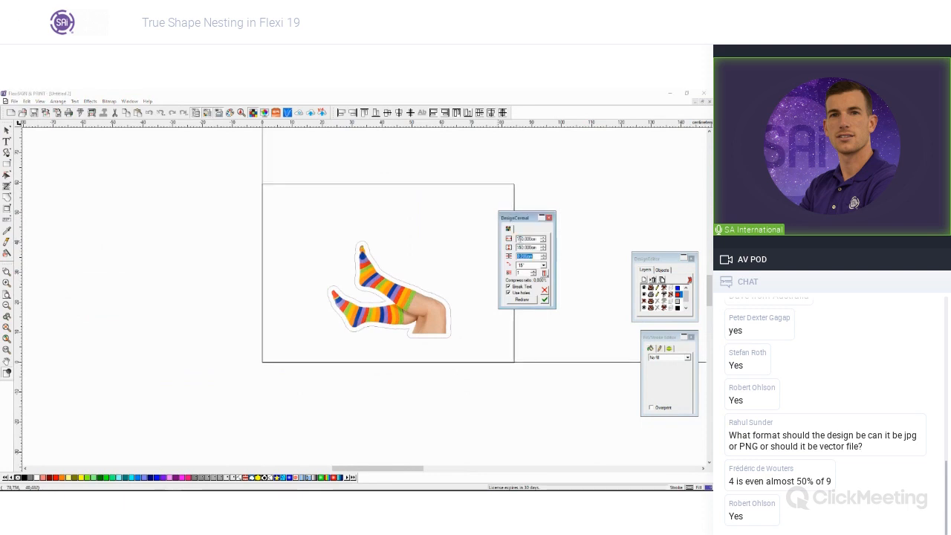
drag(527, 273, 510, 270)
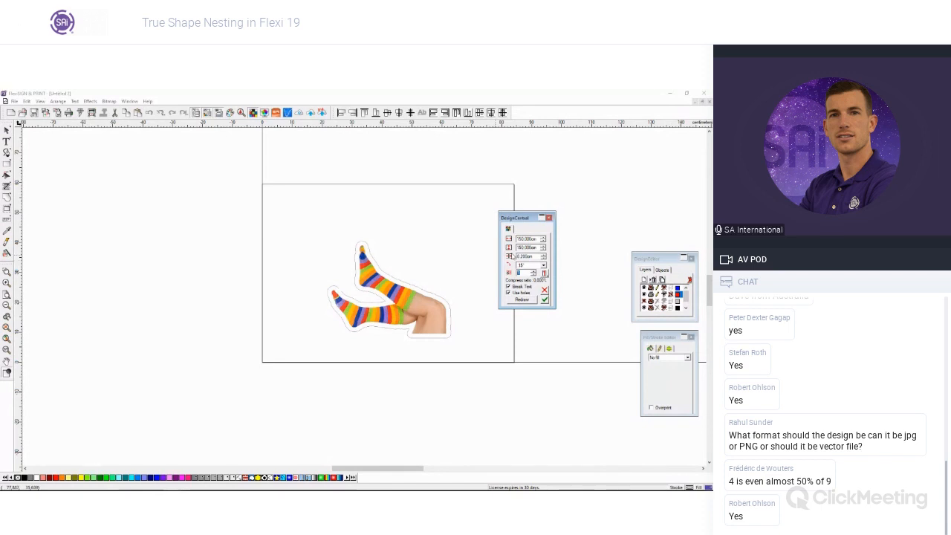
click(526, 300)
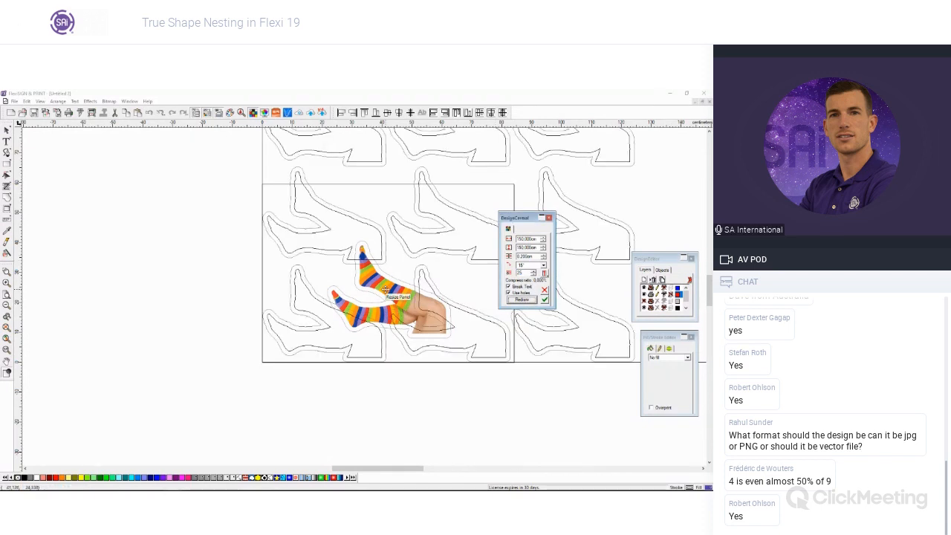
scroll(290, 280, down, 3)
scroll(290, 281, up, 5)
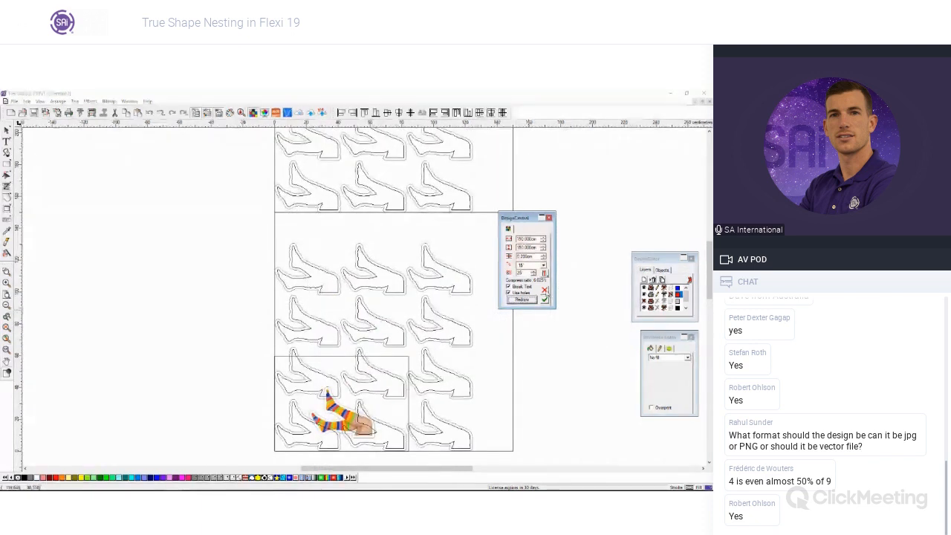
click(545, 290)
click(549, 217)
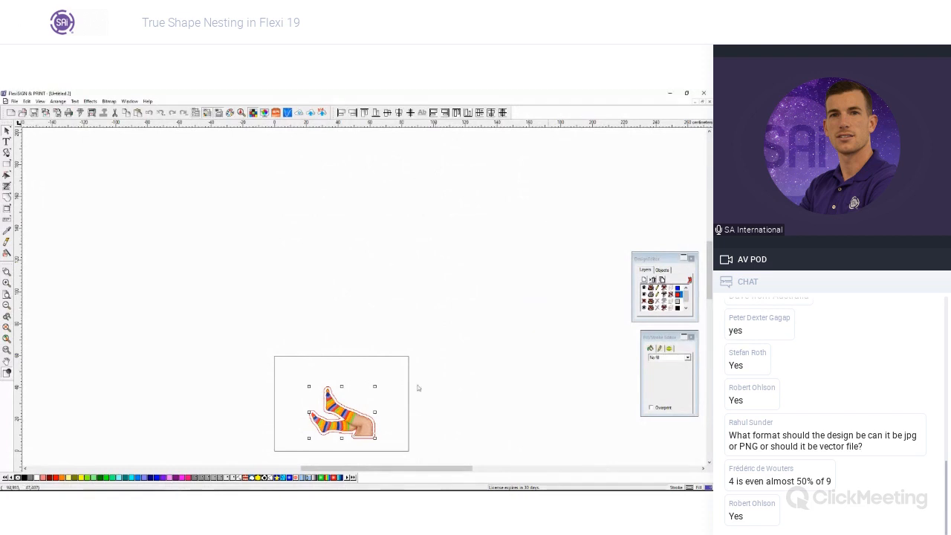
Move the contour-cut socks into the lower-left corner of the page.
scroll(397, 403, down, 3)
drag(366, 363, 338, 374)
scroll(338, 374, down, 1)
Try a True Shape Nest of the socks on an 84.1 × 59.4 cm area, redrawing and applying the layout.
click(58, 101)
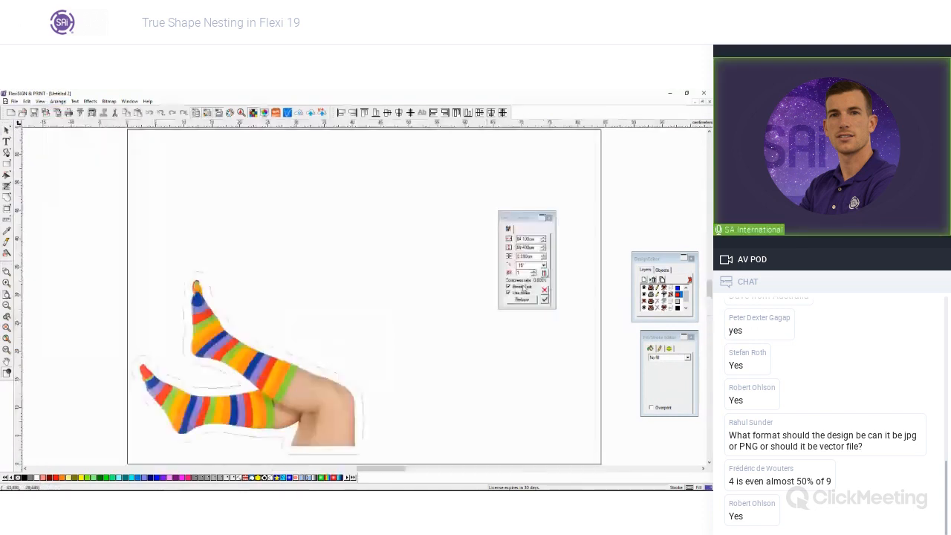
scroll(360, 331, down, 2)
scroll(374, 317, down, 1)
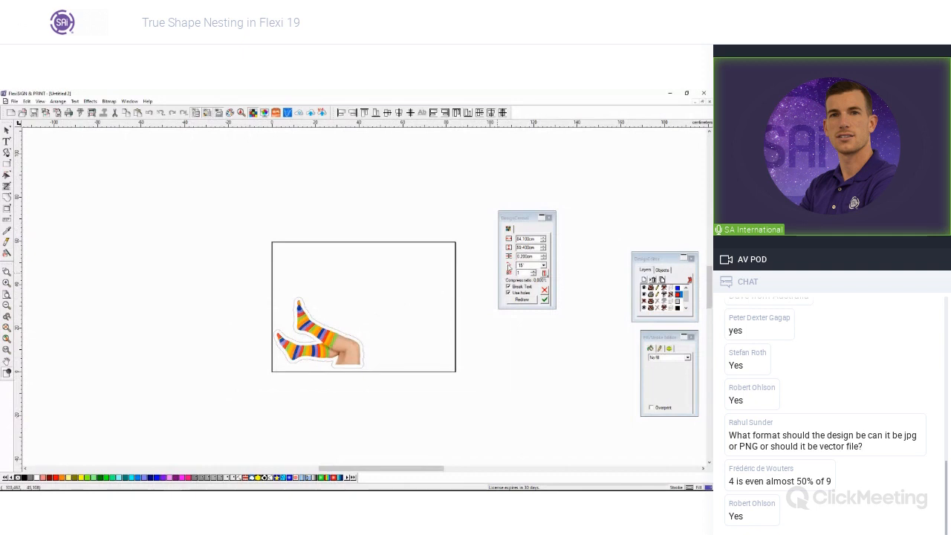
click(533, 273)
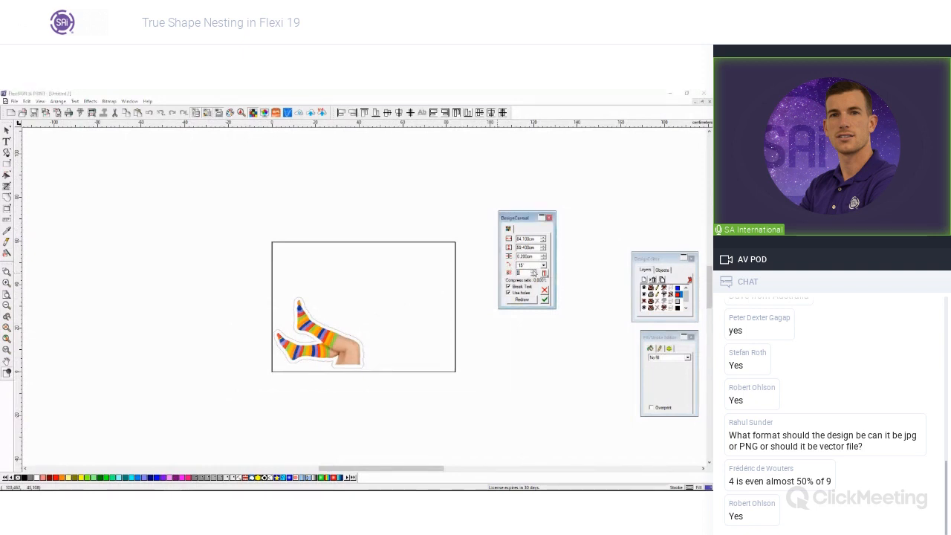
click(522, 299)
click(545, 299)
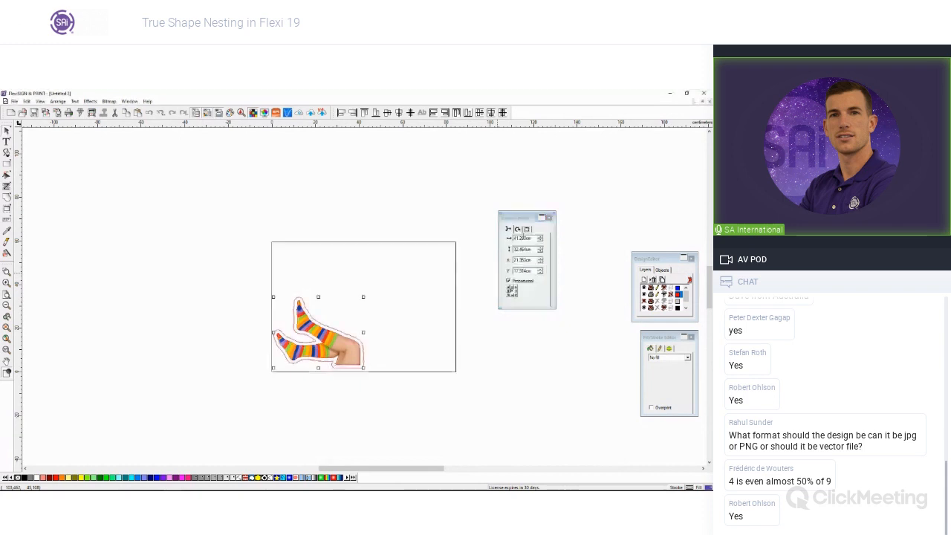
Separate the contour cut from the socks, remove it, and reposition the picture near the middle of the page.
right_click(340, 338)
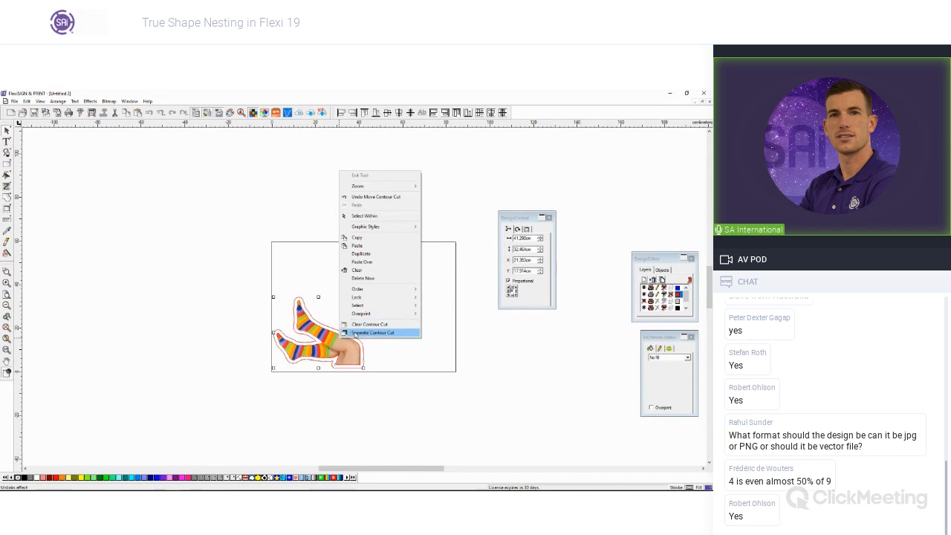
click(370, 332)
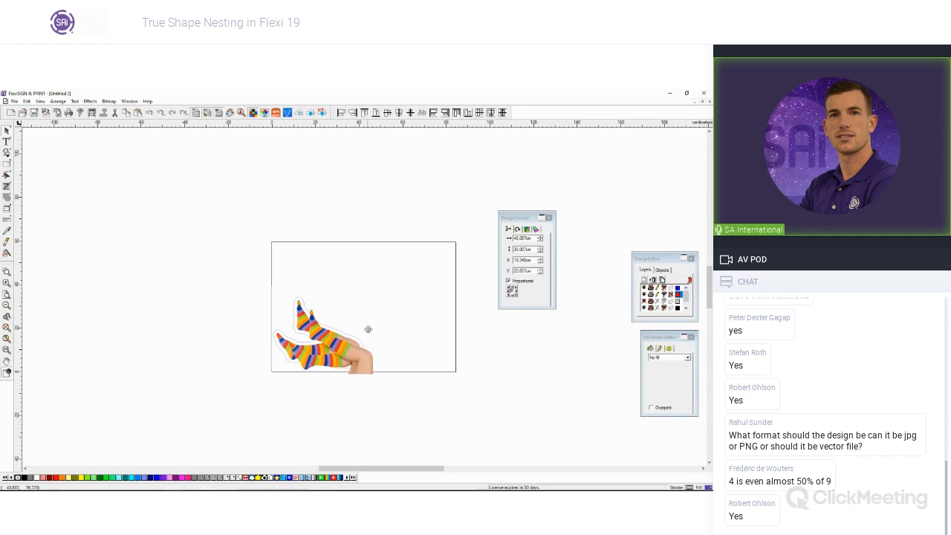
mouse_move(368, 329)
mouse_down()
mouse_move(398, 332)
mouse_move(372, 324)
mouse_up()
scroll(448, 322, up, 3)
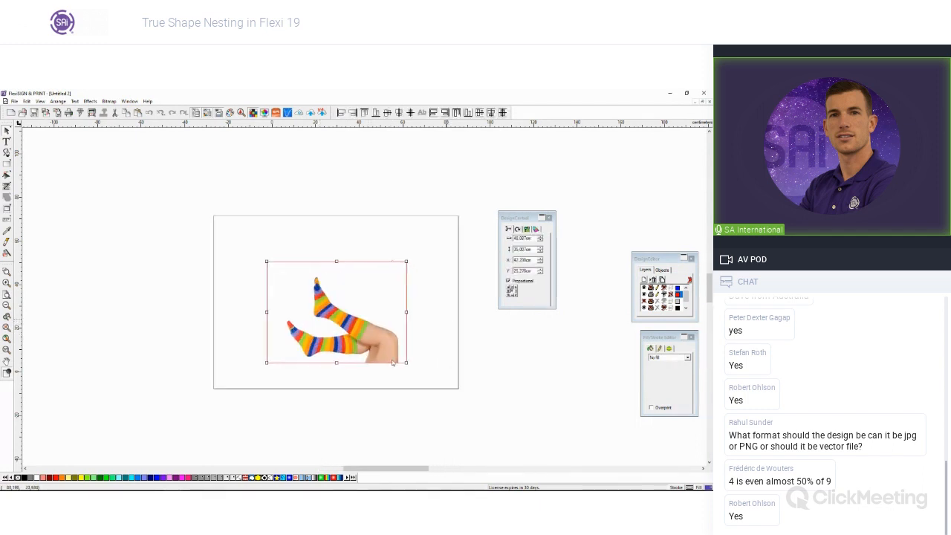
Apply Make Transparent again to the white area surrounding the repositioned socks picture.
click(108, 101)
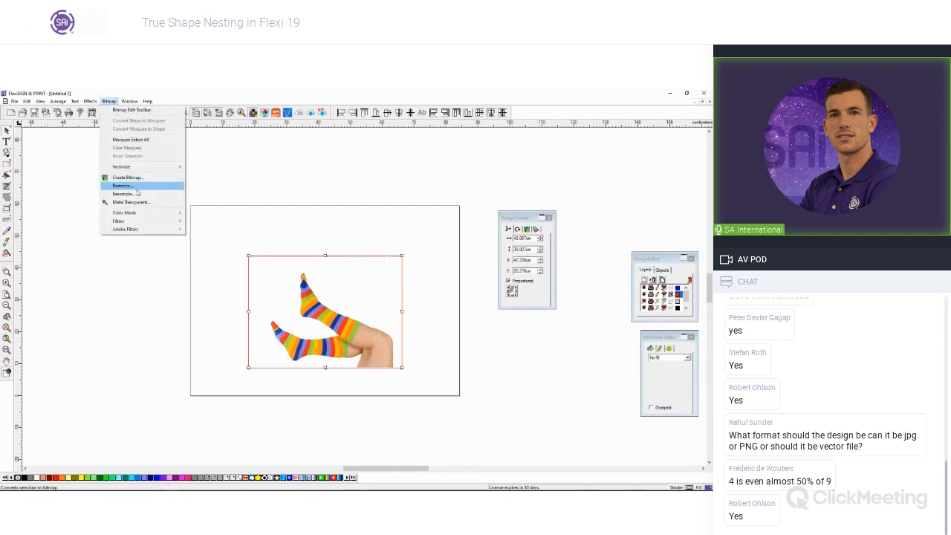
click(132, 202)
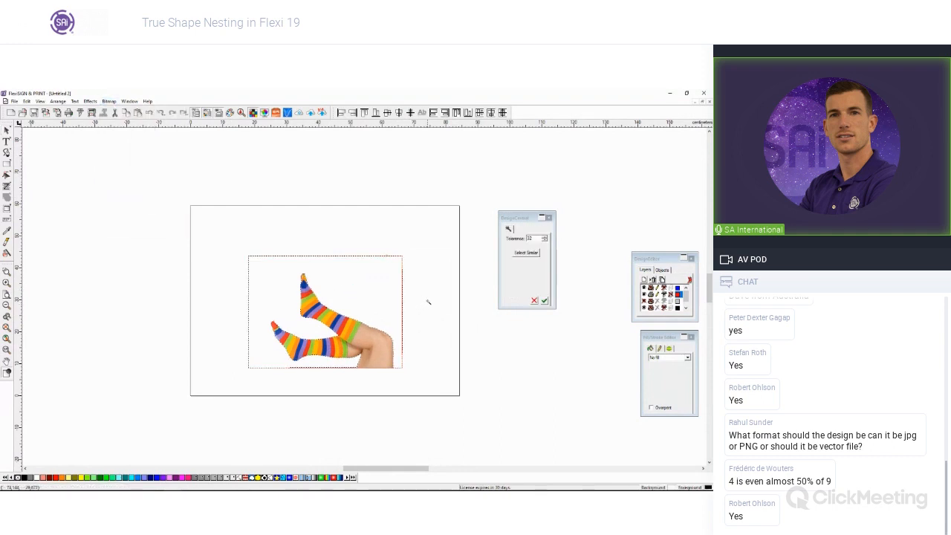
click(544, 300)
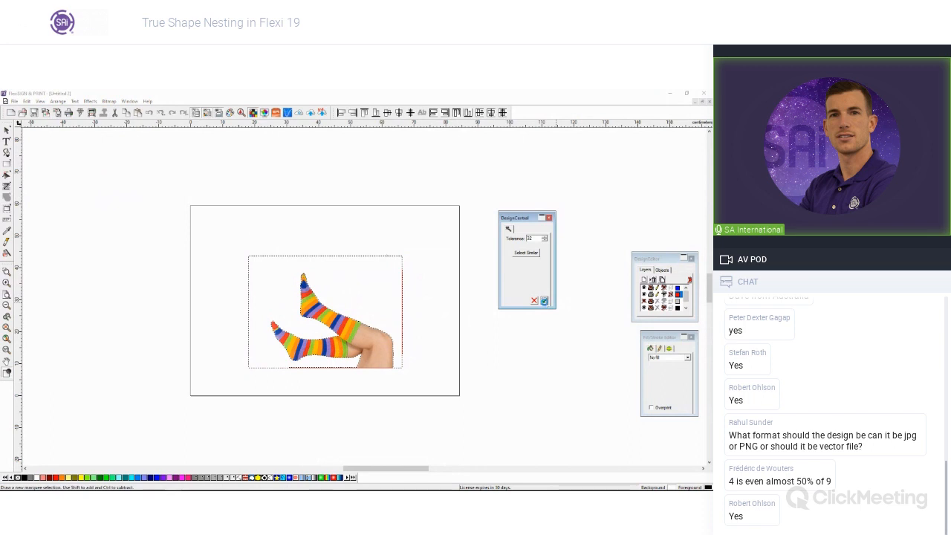
Apply a new Contour Cut closely following the legs in the socks picture and deselect it.
click(90, 101)
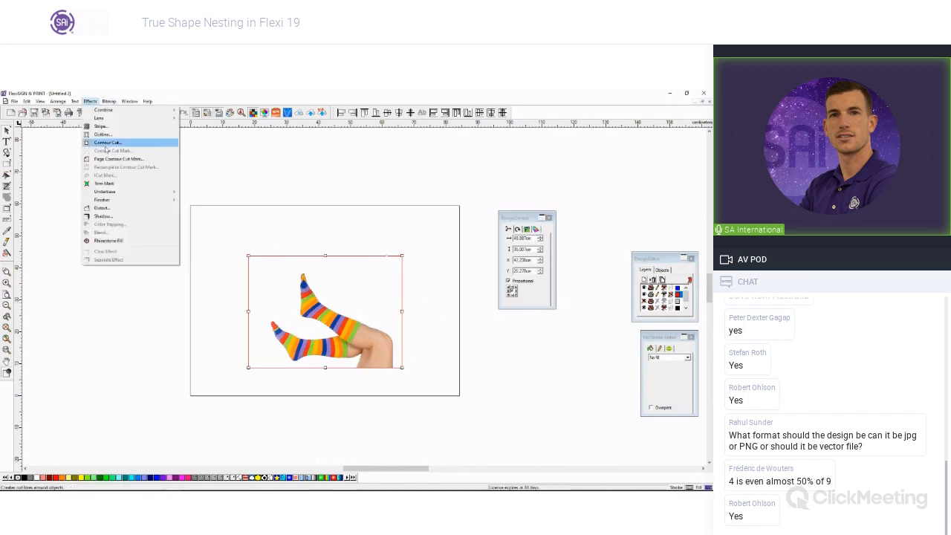
click(107, 143)
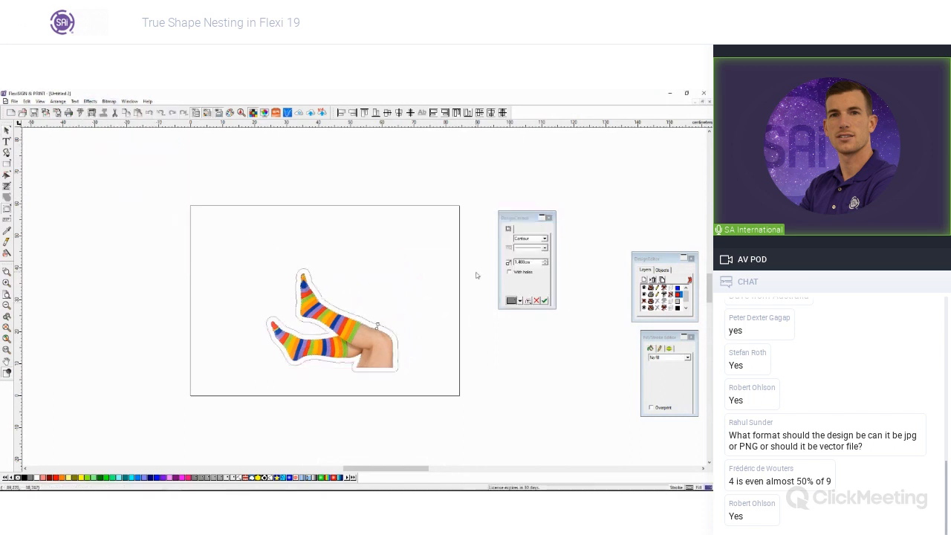
click(544, 300)
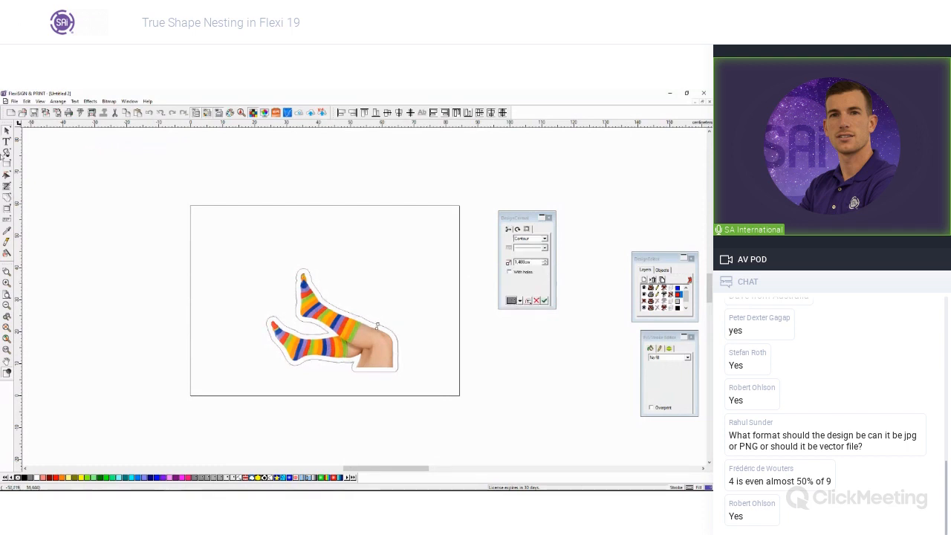
click(119, 191)
Select the contour-cut socks and repeat them with Step and Repeat into a grid of three columns and three rows.
scroll(117, 191, down, 1)
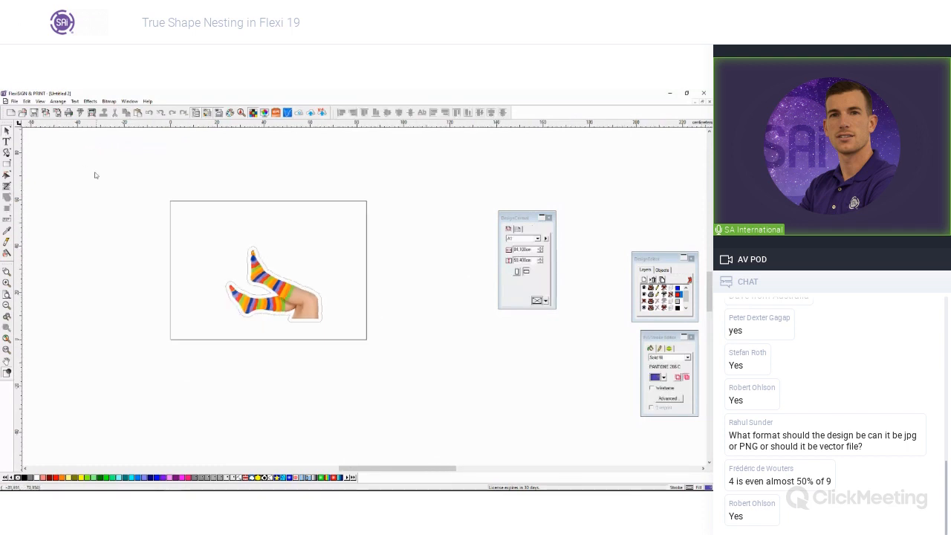
drag(93, 174, 368, 378)
click(90, 102)
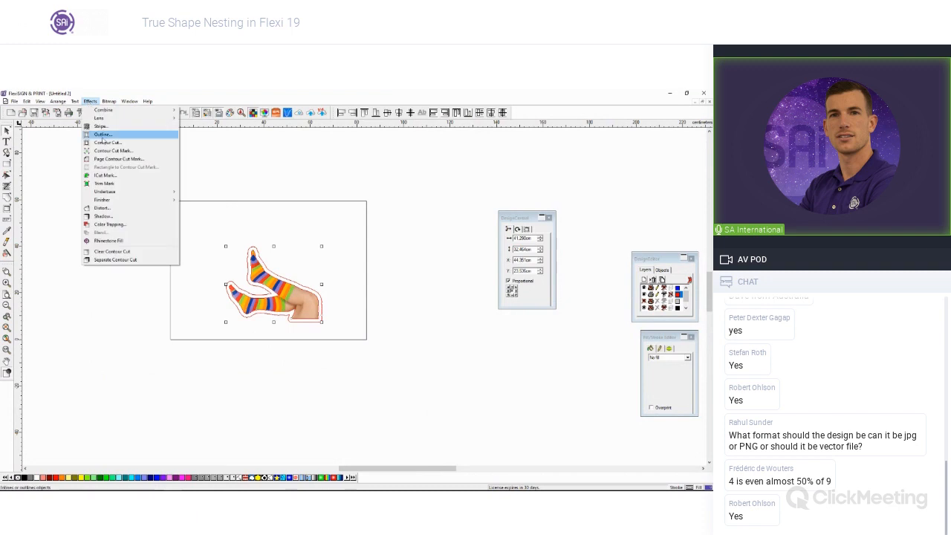
mouse_move(58, 101)
click(87, 341)
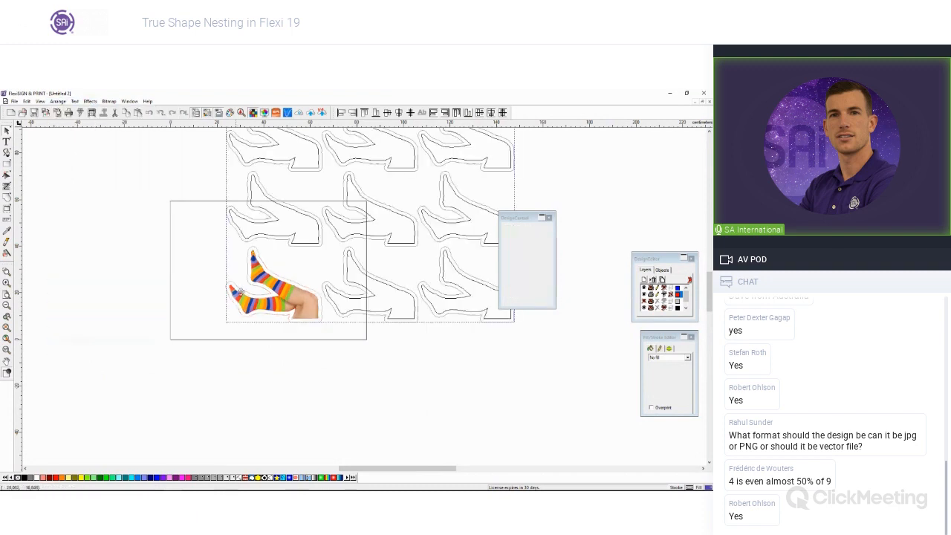
click(544, 300)
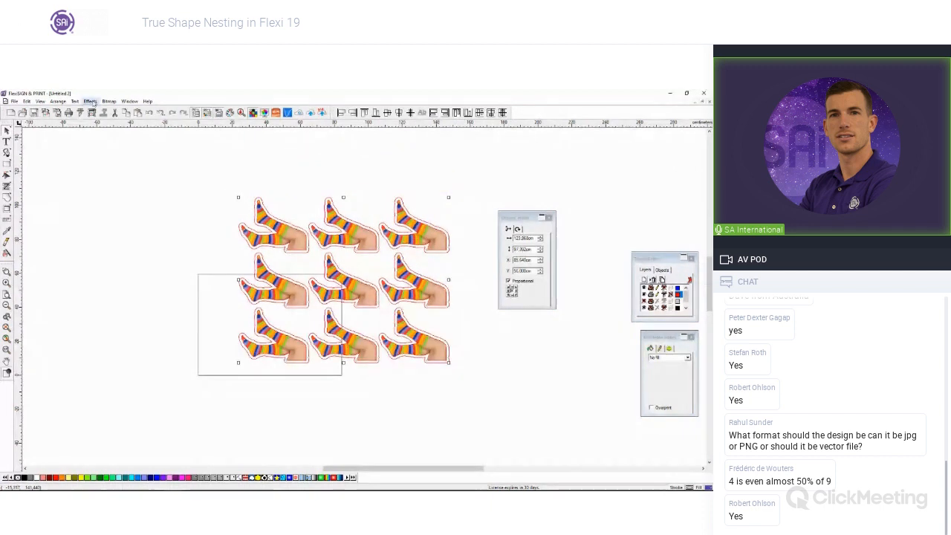
Nest the nine contour-cut socks with True Shape Nest, using 0.200 cm spacing and a 15° rotation angle.
click(58, 101)
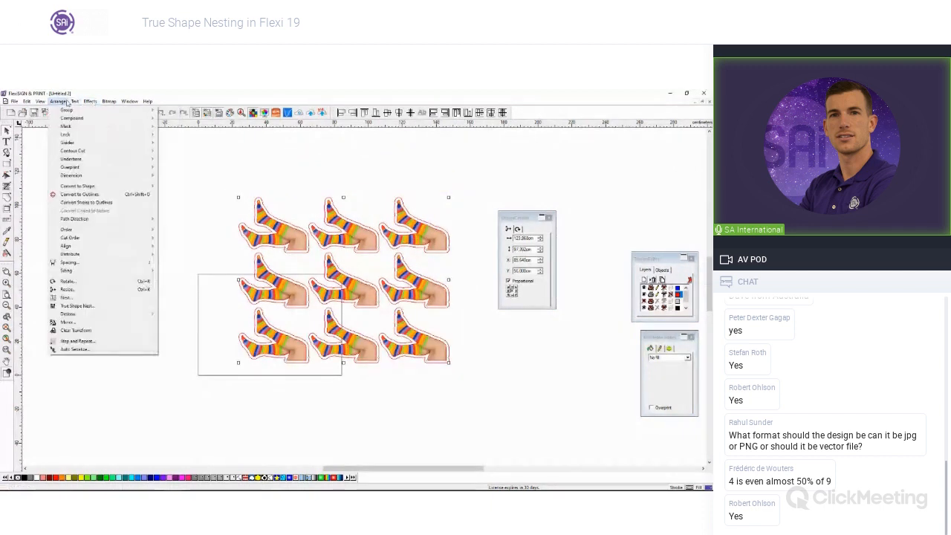
click(77, 305)
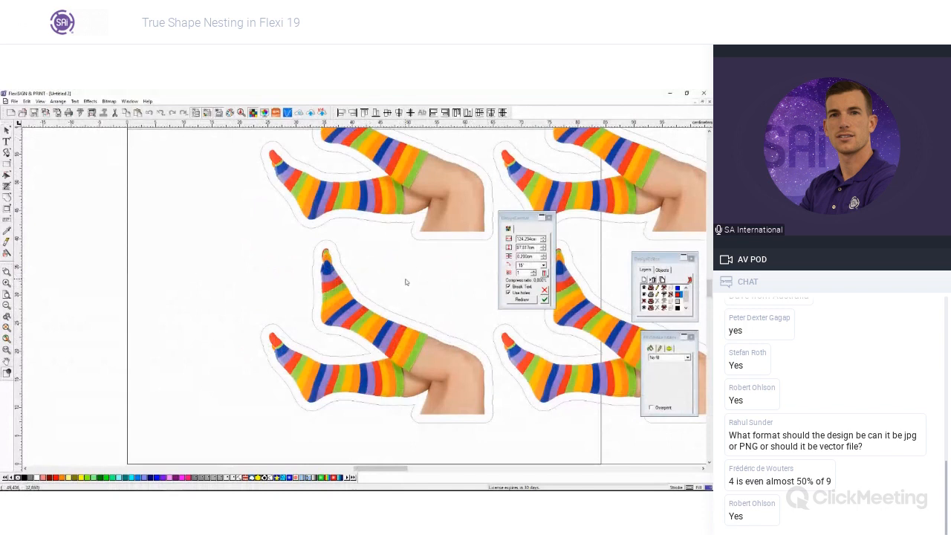
scroll(332, 281, down, 9)
scroll(331, 280, down, 1)
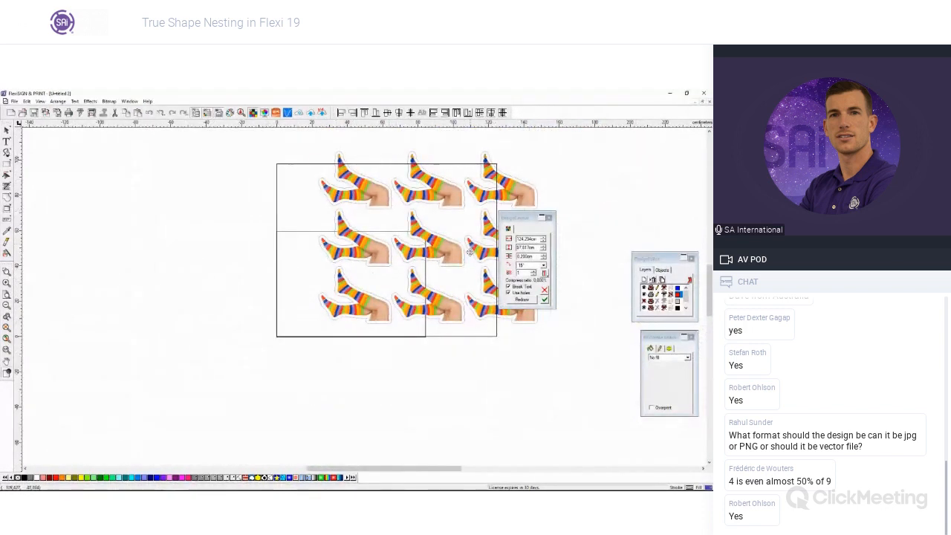
drag(516, 218, 596, 179)
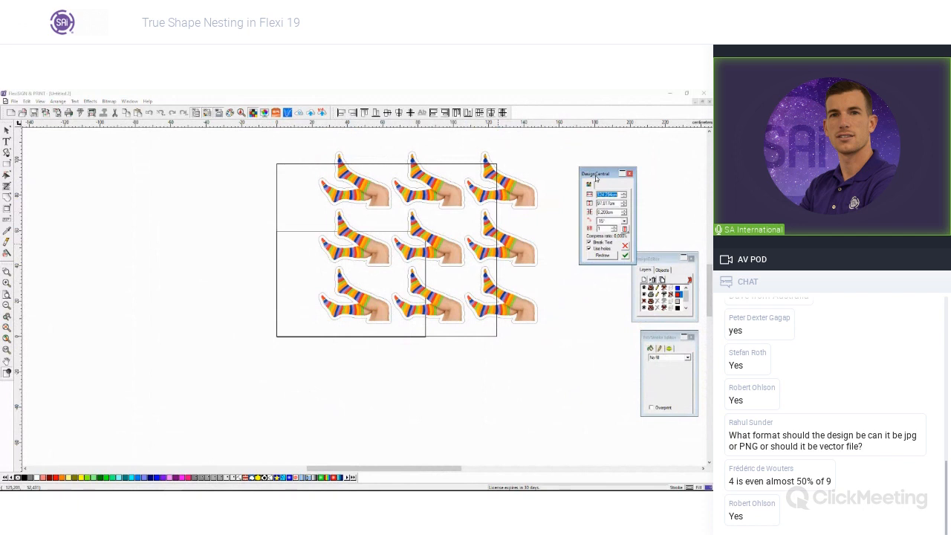
click(603, 256)
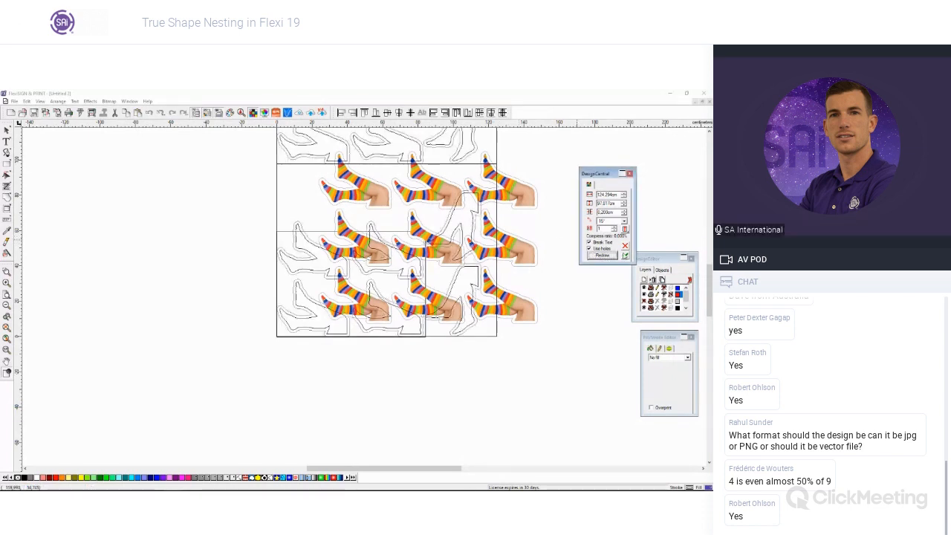
click(624, 255)
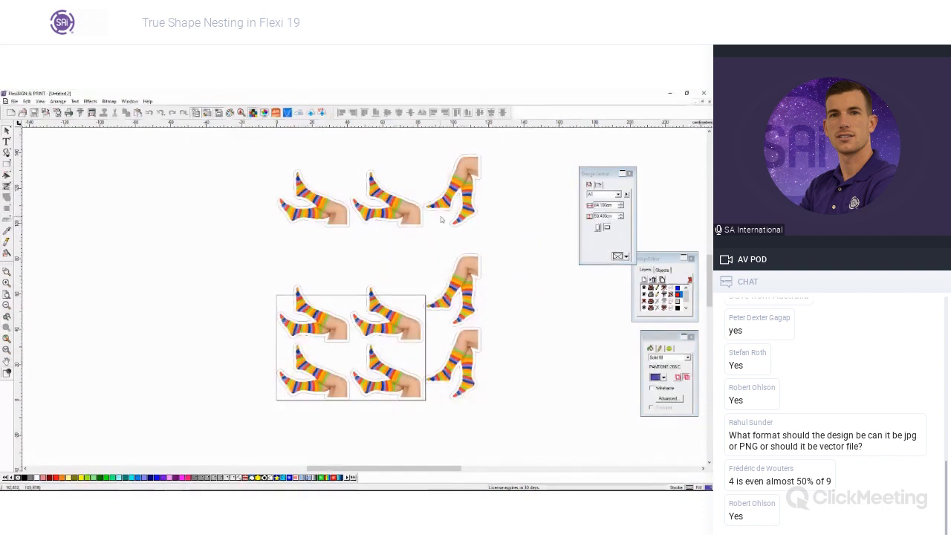
Delete the nested socks copies one after another, keeping only the one in the page's lower-left corner.
drag(522, 407, 507, 245)
key(Delete)
click(464, 282)
key(Delete)
click(466, 339)
key(Delete)
click(391, 331)
key(Delete)
click(397, 359)
key(Delete)
click(330, 336)
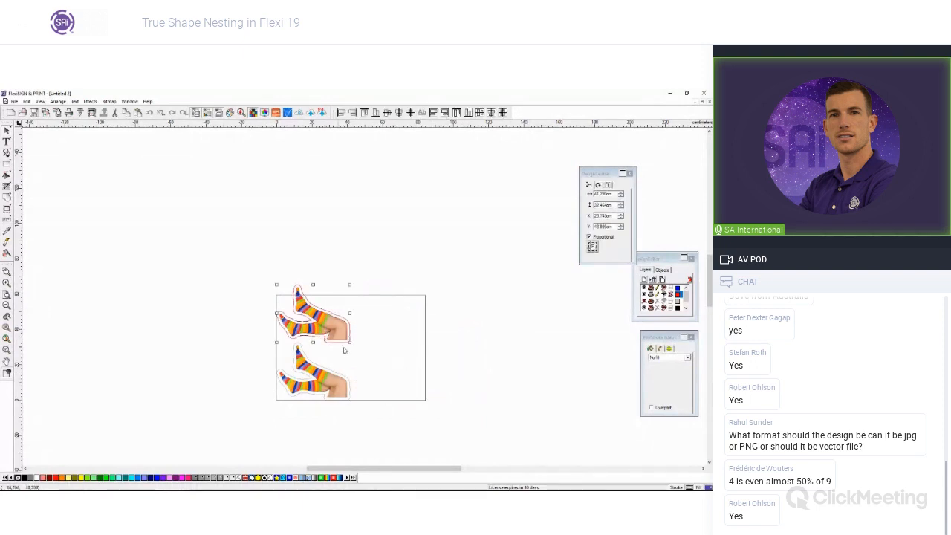
key(Delete)
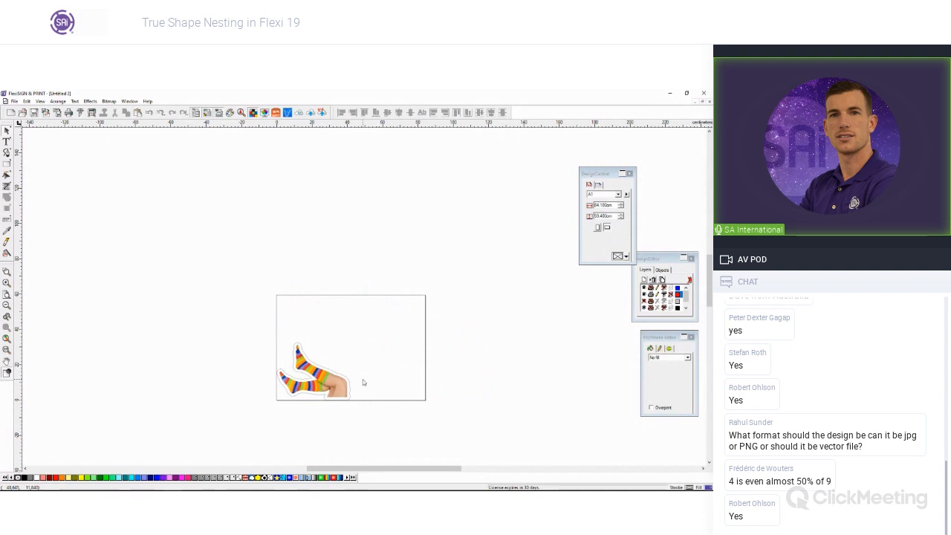
key(ctrl+a)
click(58, 101)
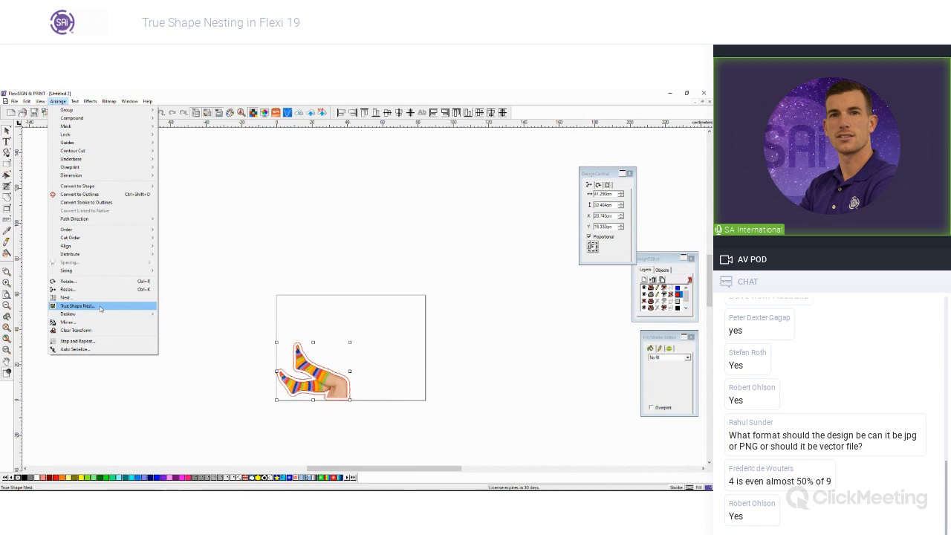
click(303, 369)
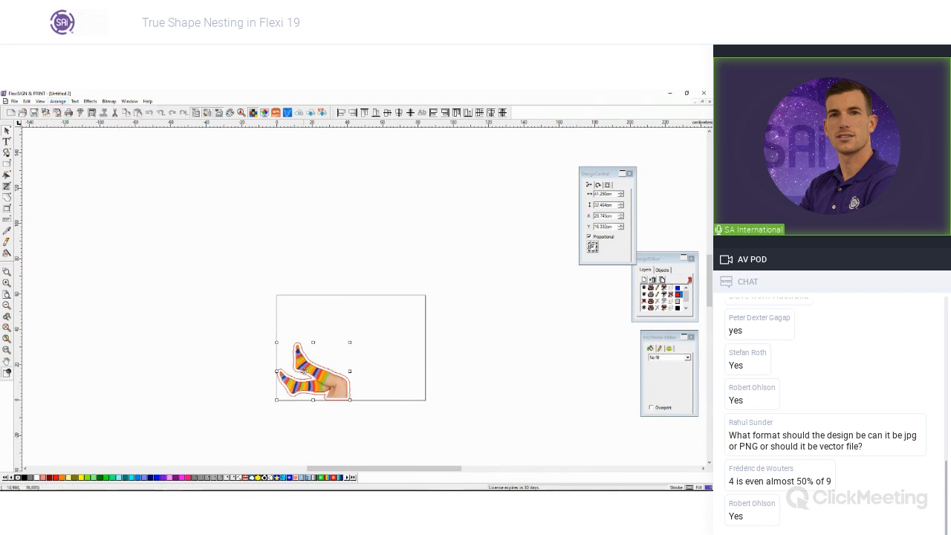
drag(325, 372, 303, 387)
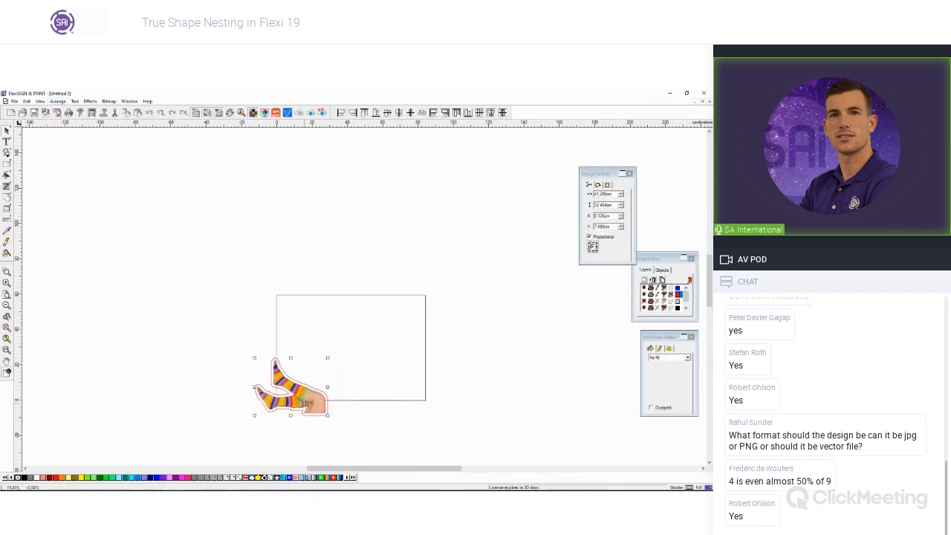
key(ctrl+z)
Copy the remaining socks into a new document and place them over the page's lower-left corner.
drag(215, 297, 431, 464)
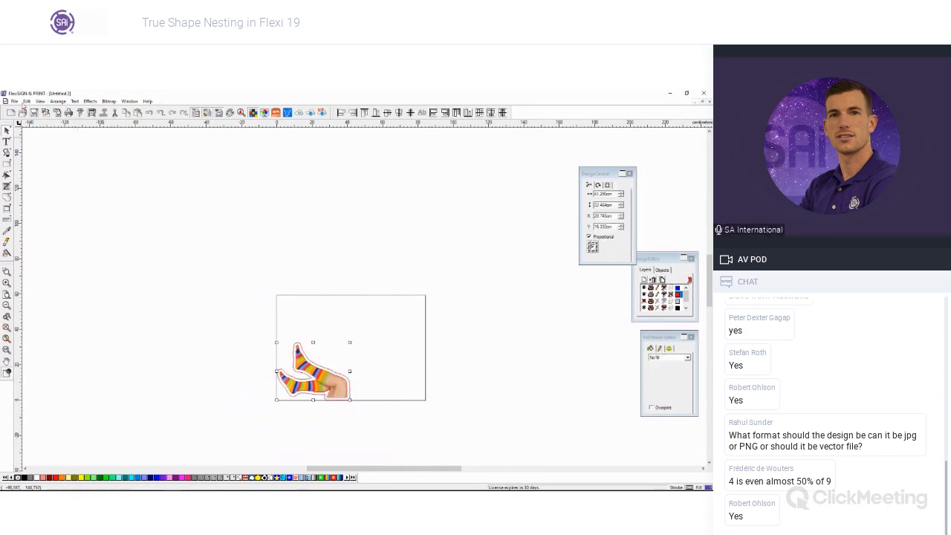
click(22, 113)
click(14, 101)
click(23, 112)
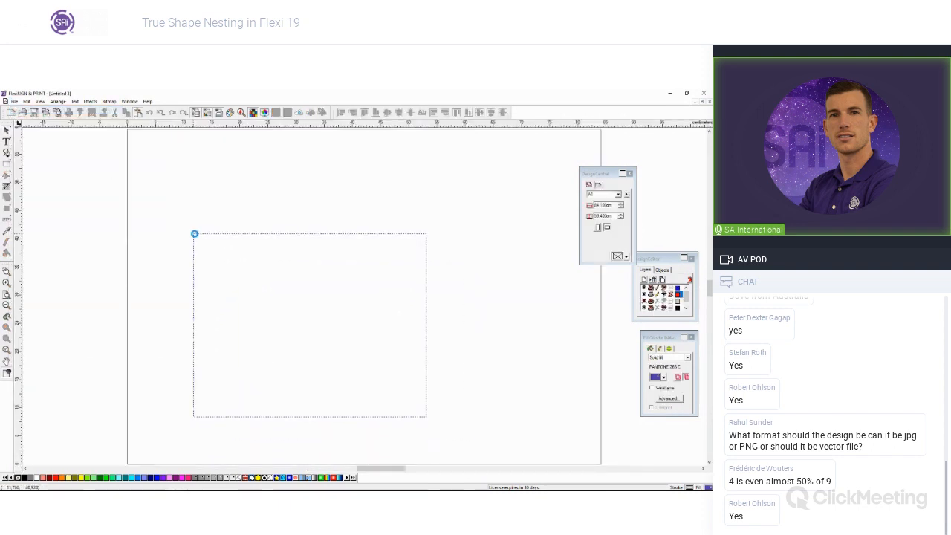
click(194, 233)
scroll(195, 233, down, 4)
drag(237, 261, 211, 292)
scroll(211, 279, down, 1)
scroll(198, 233, up, 1)
Start True Shape Nest on the pasted socks and set the nesting area to 100 by 100 cm.
click(89, 101)
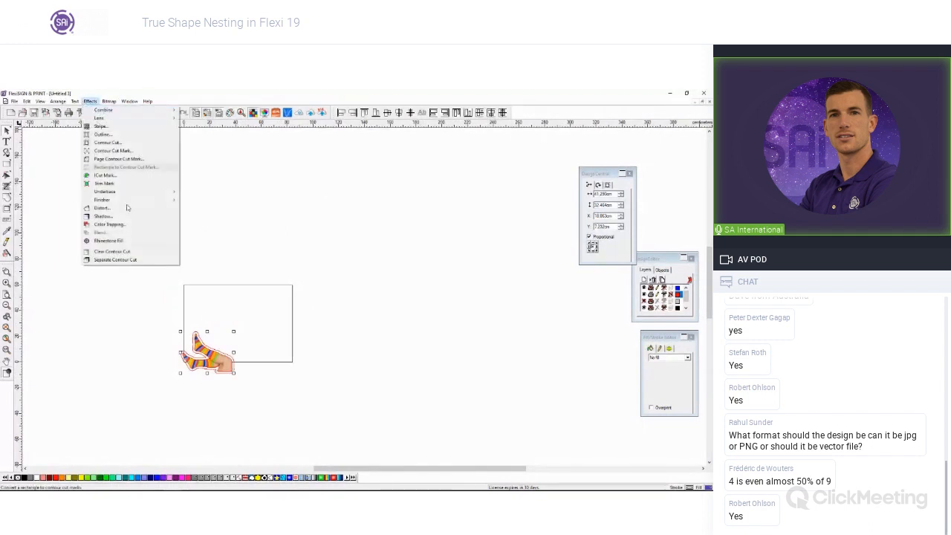
click(58, 101)
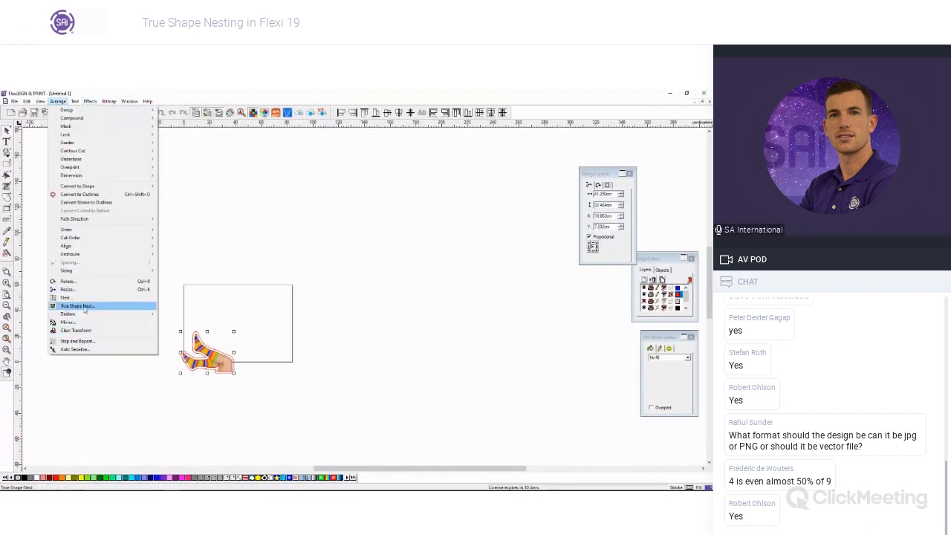
click(78, 306)
scroll(306, 321, up, 3)
scroll(305, 318, down, 2)
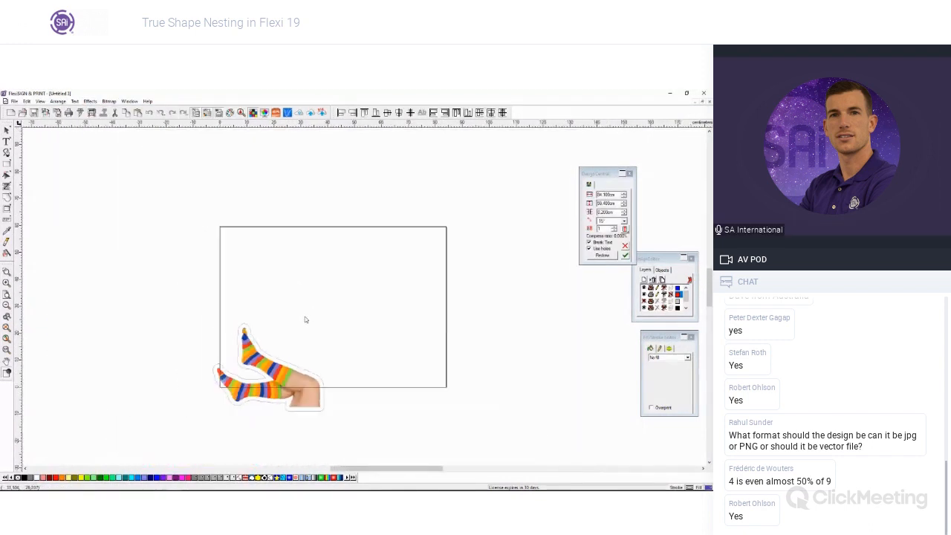
scroll(304, 320, down, 1)
click(606, 194)
key(Tab)
text(100)
key(Tab)
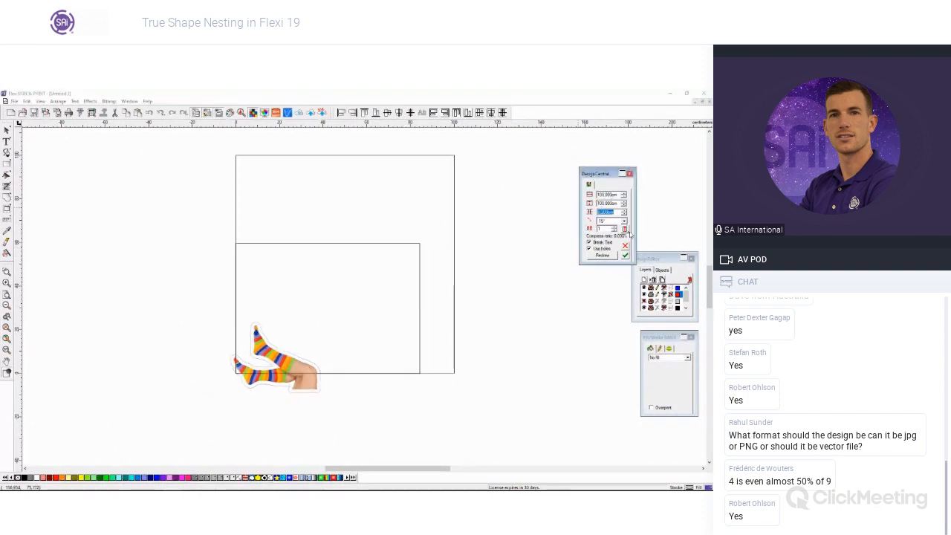
Nest eight copies of the socks with Break Text and Use holes turned off, and apply the layout.
click(615, 227)
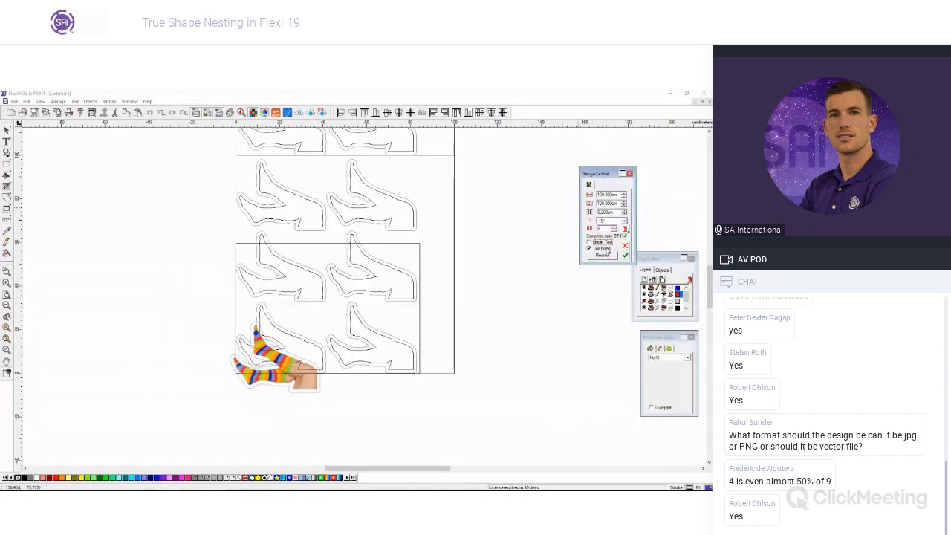
click(605, 249)
click(606, 254)
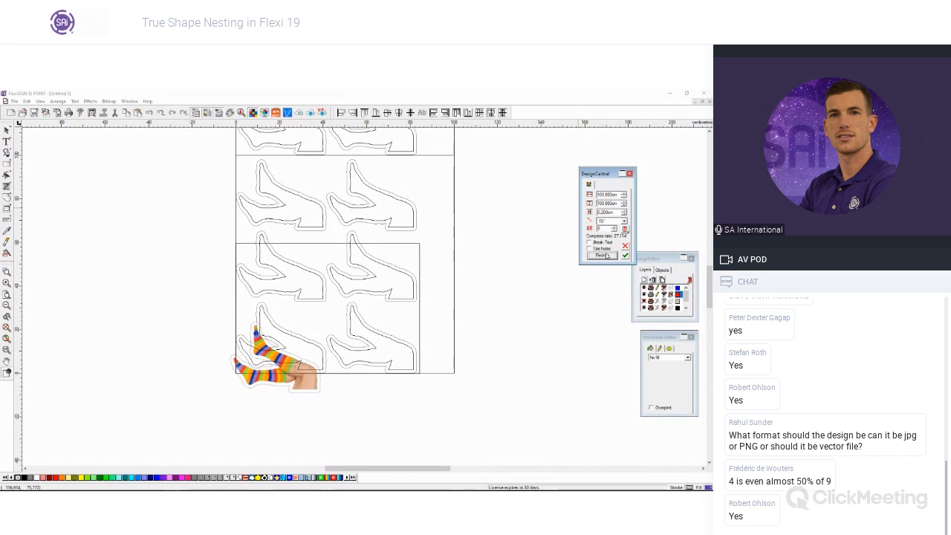
click(606, 255)
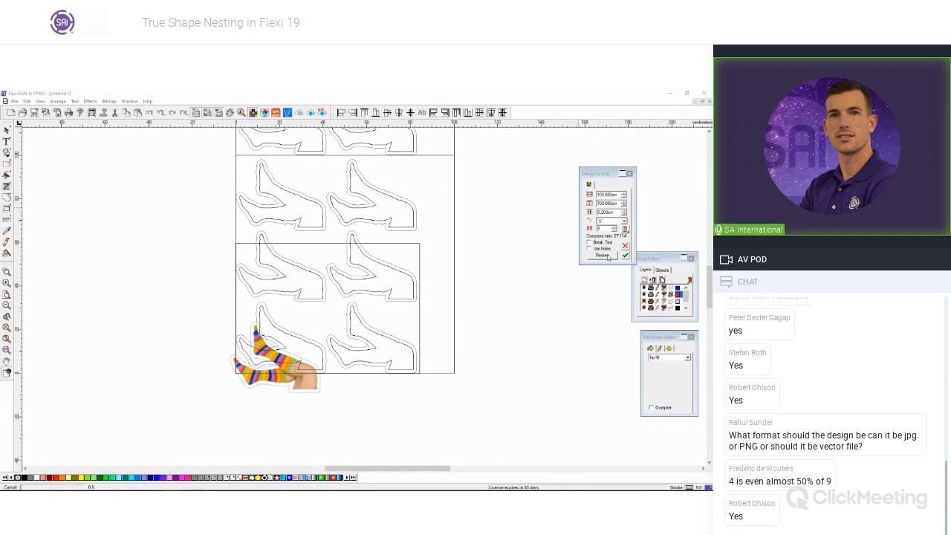
click(624, 257)
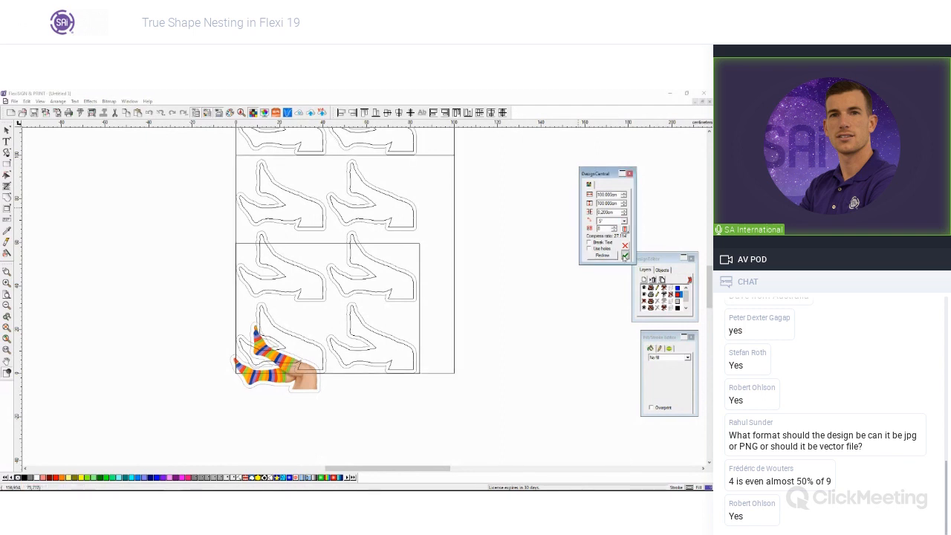
Delete all the nested socks from the new document.
scroll(493, 273, up, 1)
scroll(492, 273, down, 2)
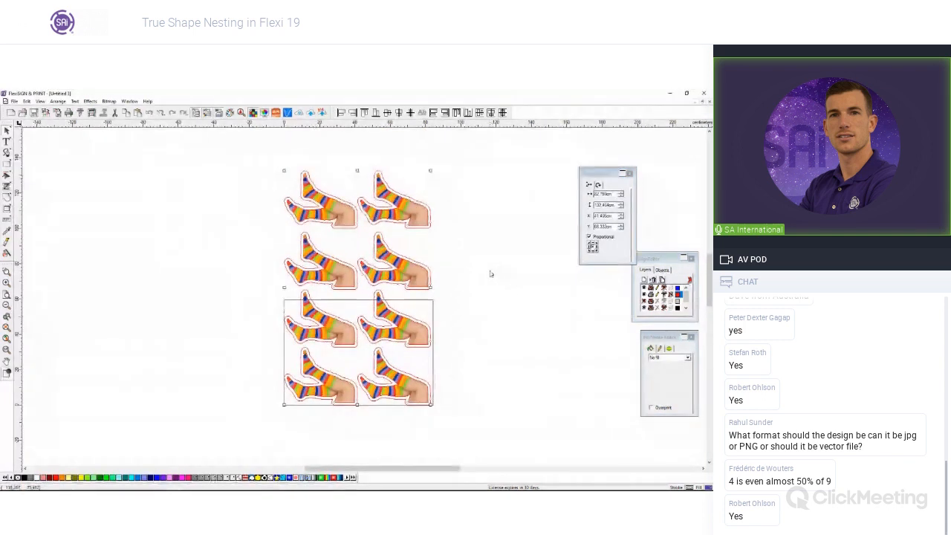
key(Delete)
Switch to Untitled 2 and on to Untitled 1 to compare the nested and repeated Merry Christmas layouts.
click(132, 102)
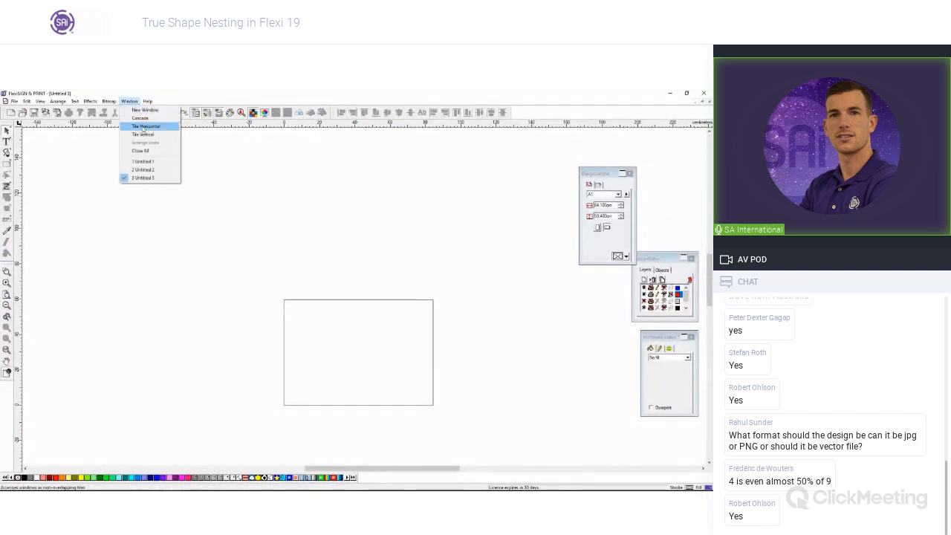
click(147, 169)
click(135, 103)
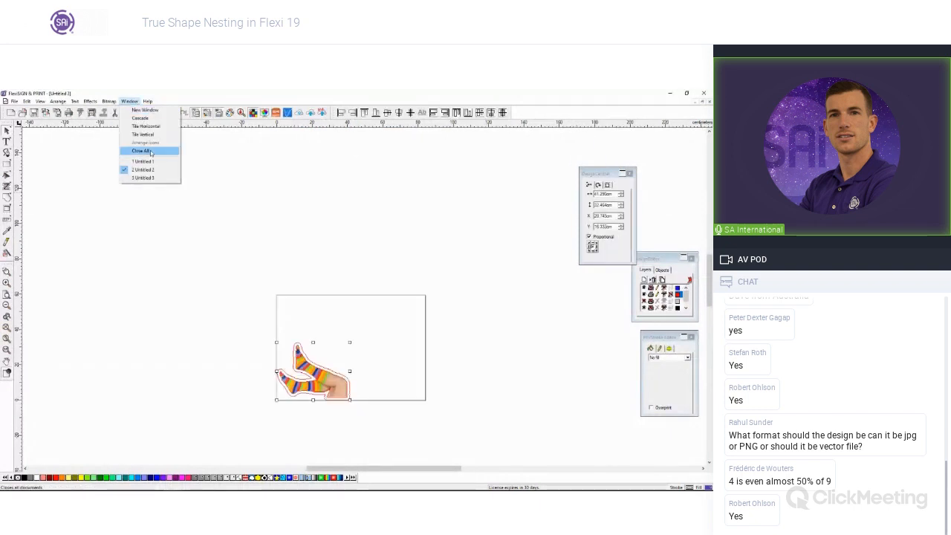
click(150, 162)
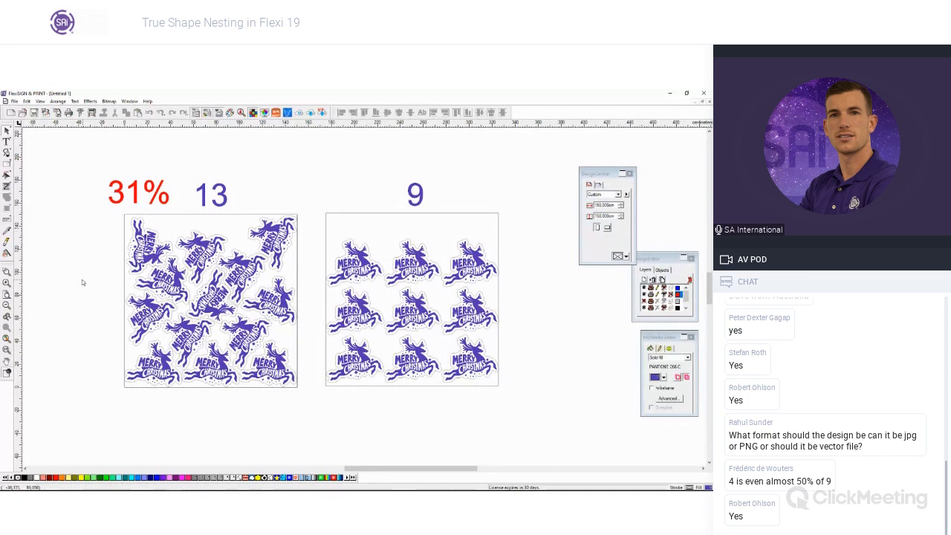
scroll(80, 277, down, 1)
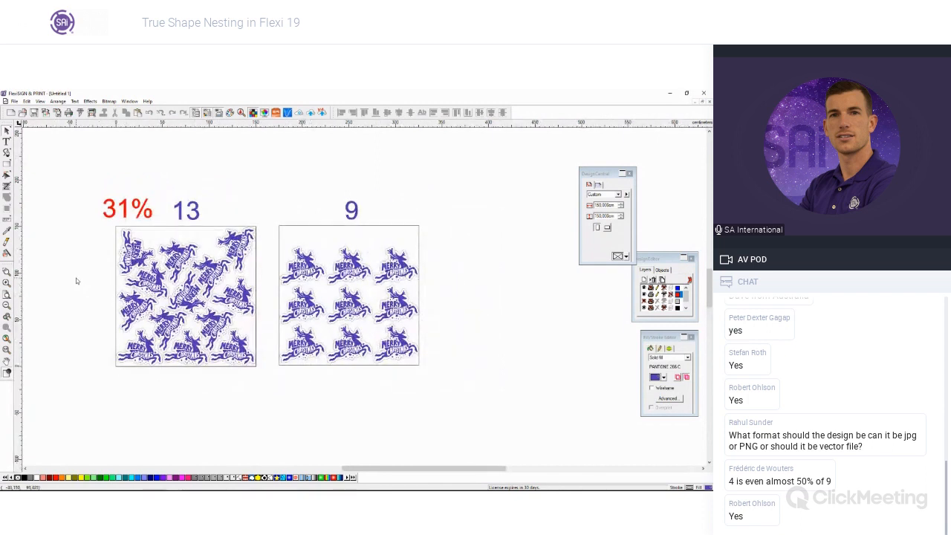
scroll(73, 279, up, 1)
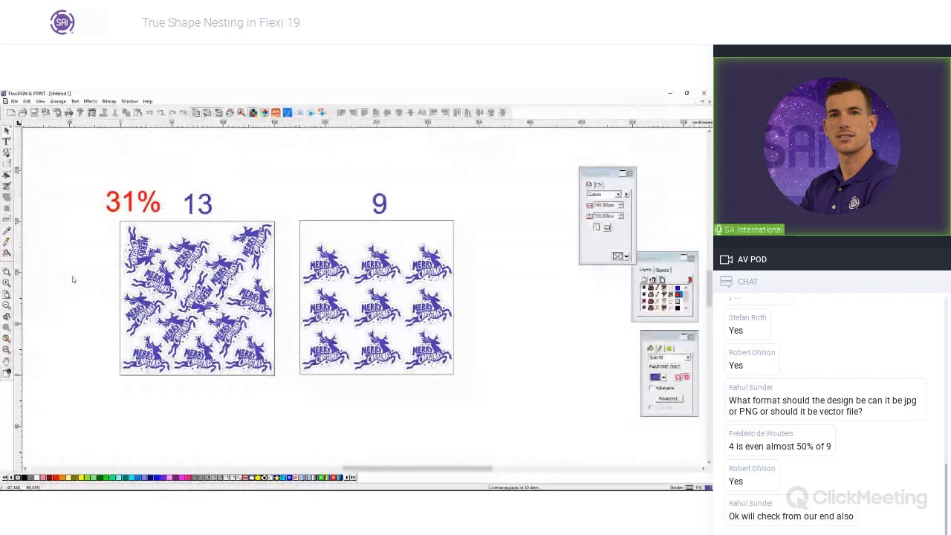
Return to Untitled 2, move the contour-cut socks slightly inward from the page corner, and deselect them.
click(129, 101)
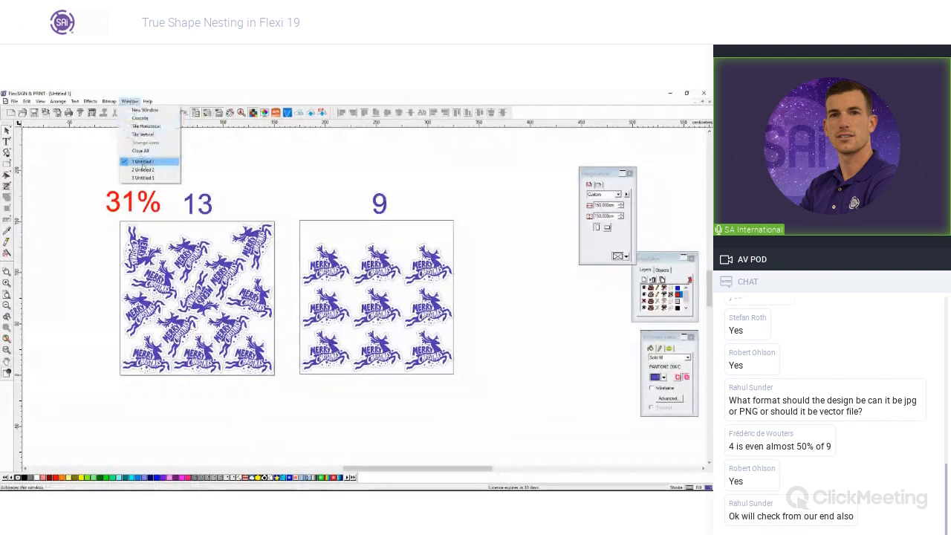
click(143, 169)
click(239, 330)
drag(332, 386, 341, 377)
drag(236, 305, 336, 383)
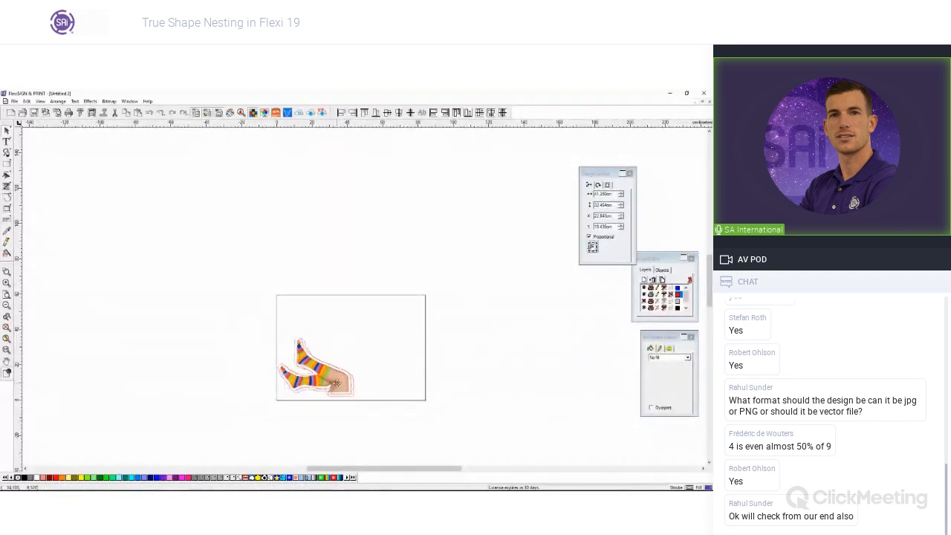
click(148, 153)
Check the Untitled 3 document and go back to the Merry Christmas layouts in Untitled 1.
click(130, 101)
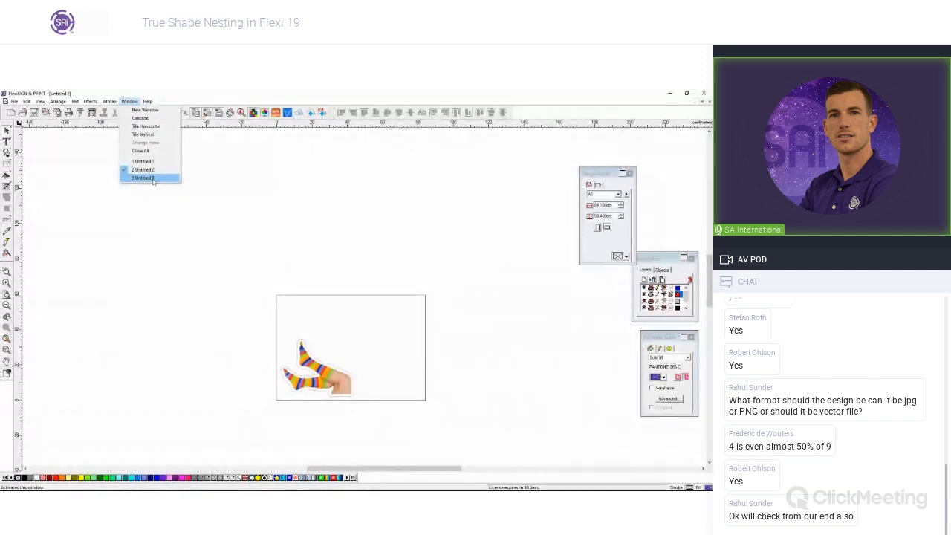
click(152, 179)
click(130, 102)
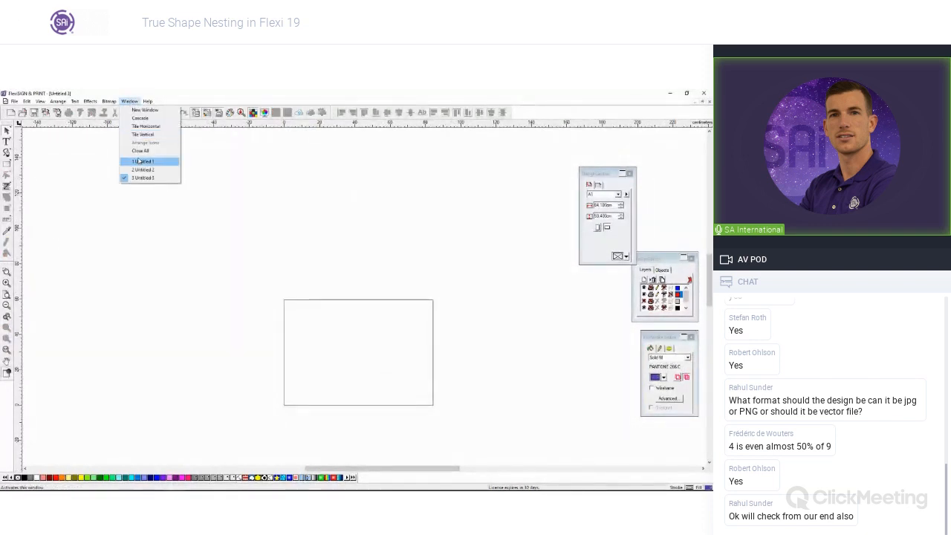
click(139, 162)
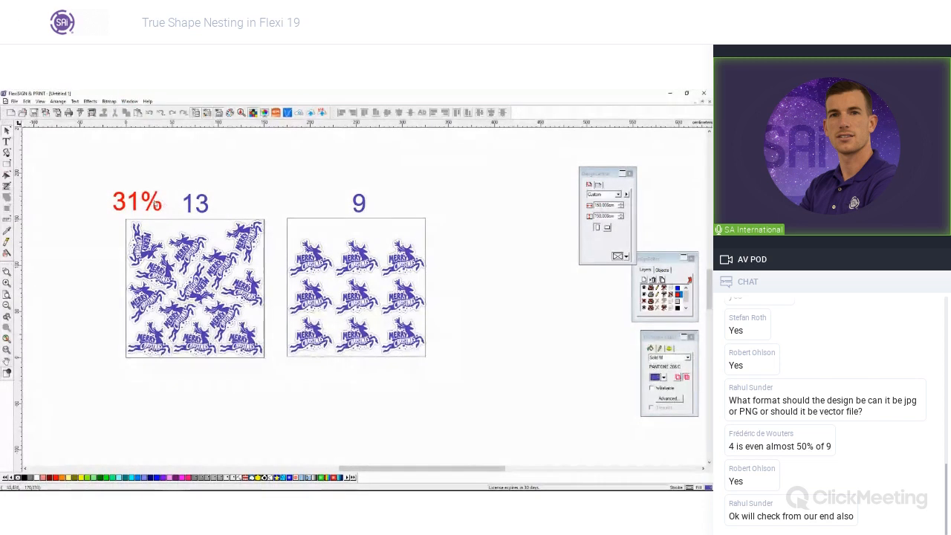
scroll(155, 205, up, 2)
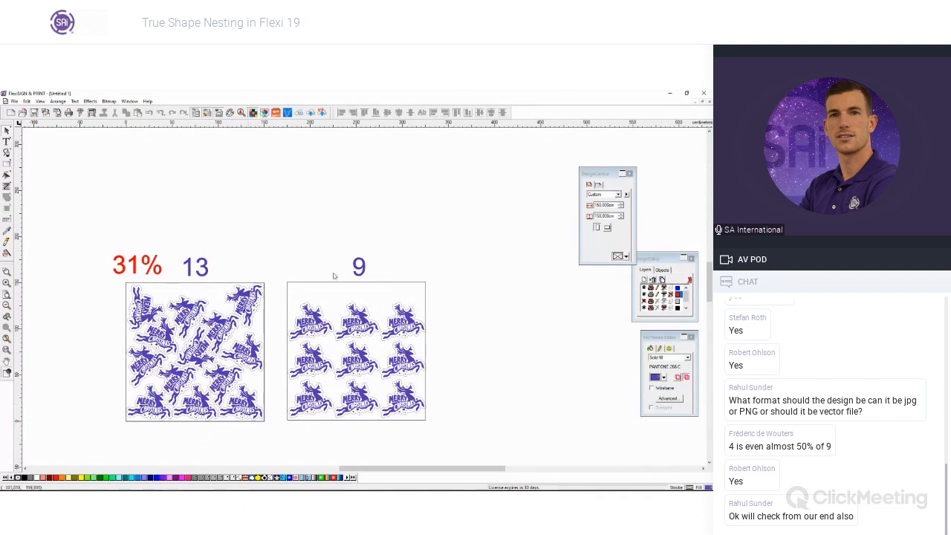
Delete the label 9 and the nine repeated Merry Christmas designs below it, keeping their square frame.
click(363, 272)
key(Delete)
click(388, 285)
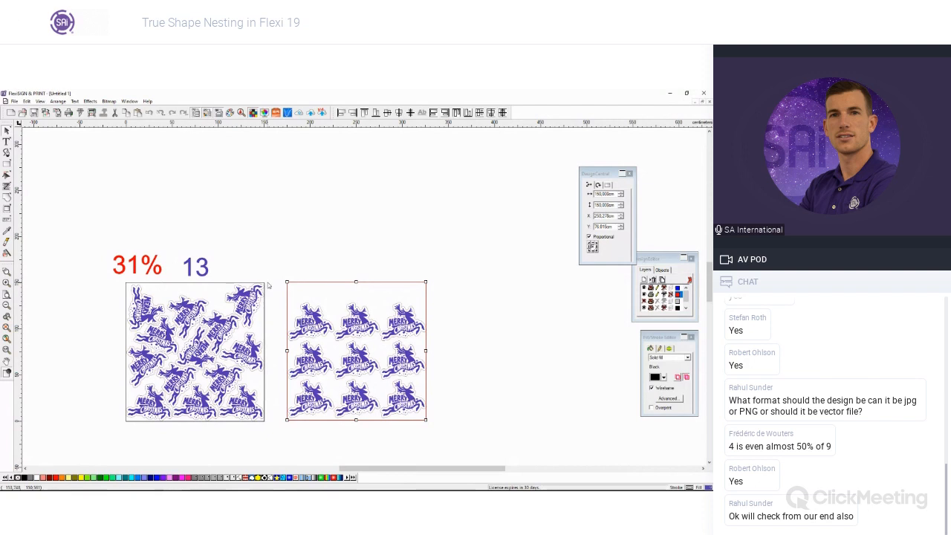
drag(273, 299, 492, 453)
key(Delete)
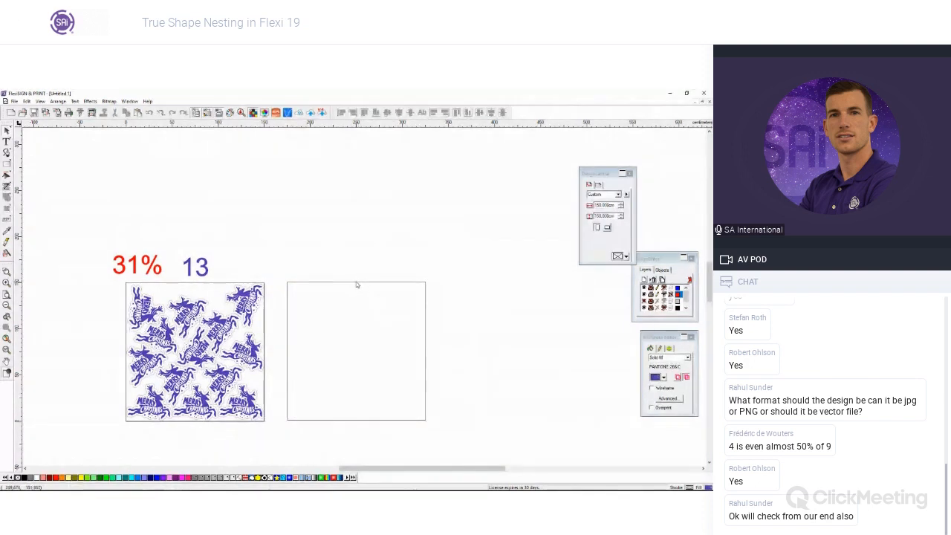
Set the stroke colour of the empty square frame beside the nested Merry Christmas layout to CutContour1.
click(356, 283)
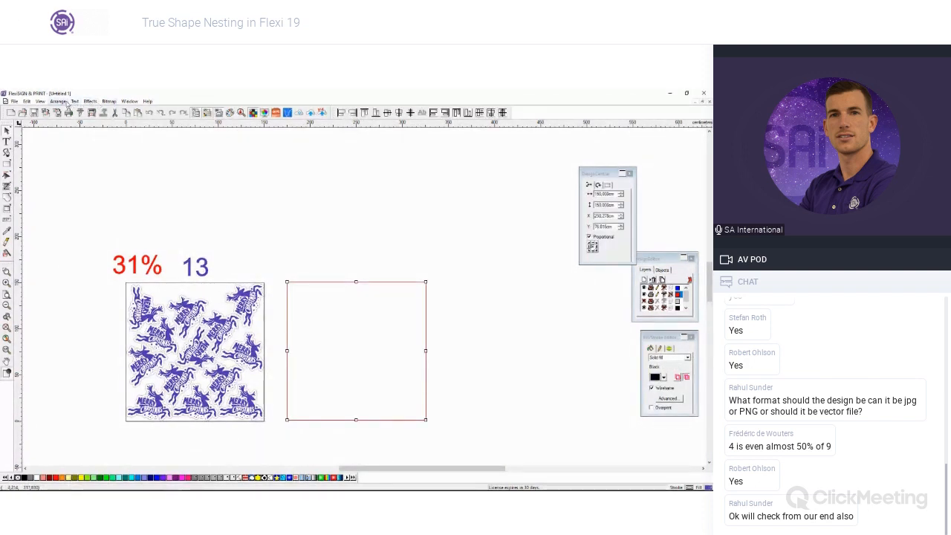
click(319, 283)
click(317, 283)
click(90, 101)
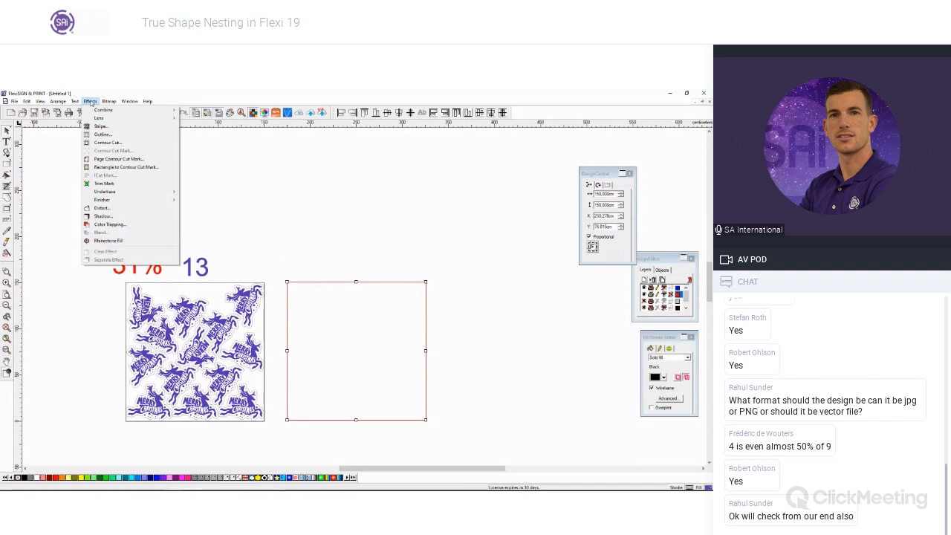
click(217, 156)
click(659, 349)
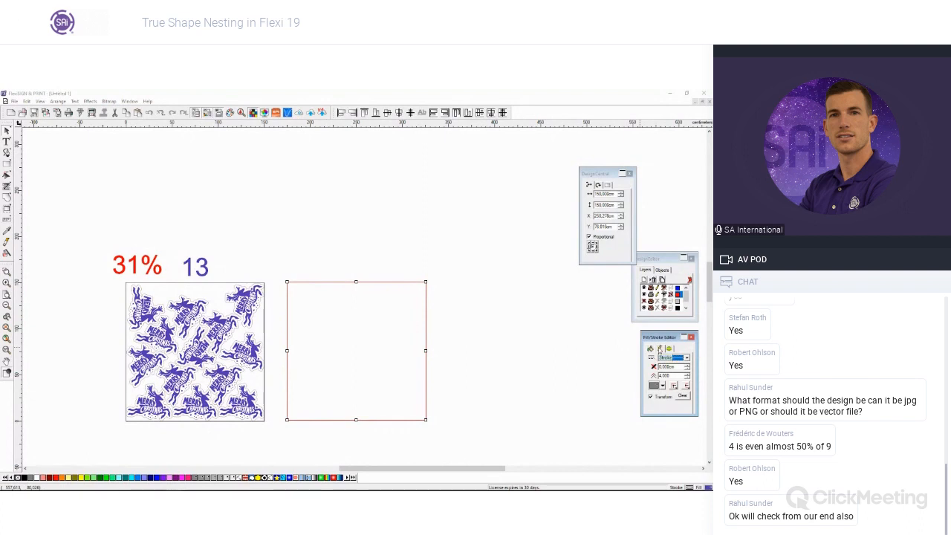
click(664, 386)
scroll(675, 425, down, 10)
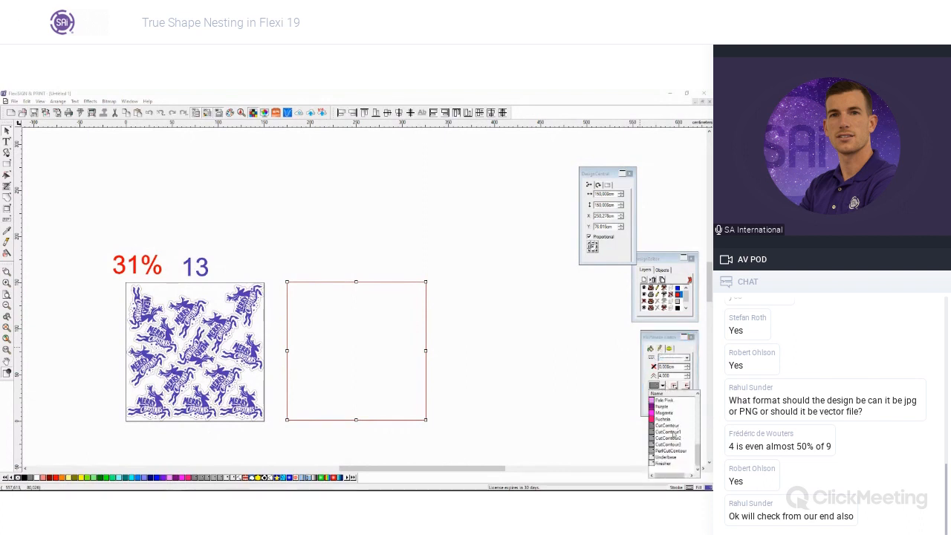
click(672, 431)
click(509, 363)
Delete the labels 31% and 13, and remove the empty square frame beside the nested layout.
drag(98, 239, 221, 283)
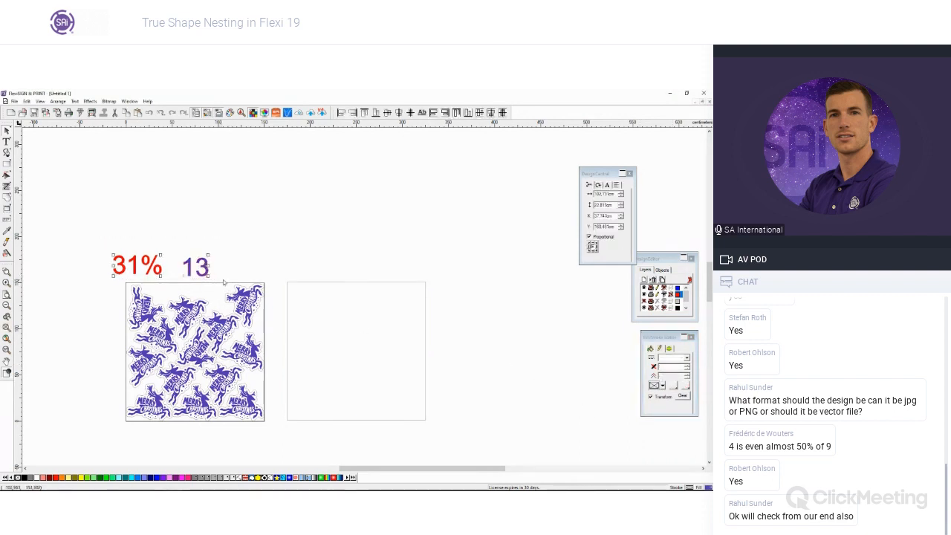
key(Delete)
click(317, 282)
key(Delete)
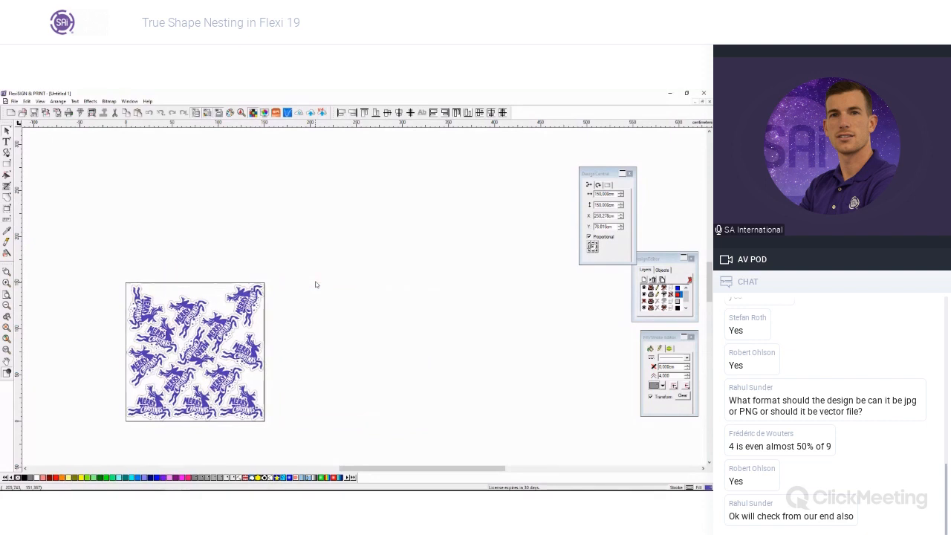
click(317, 282)
Scale the nested Merry Christmas designs with their frame to about 45 cm and move them slightly inward from the page corner.
scroll(73, 387, up, 3)
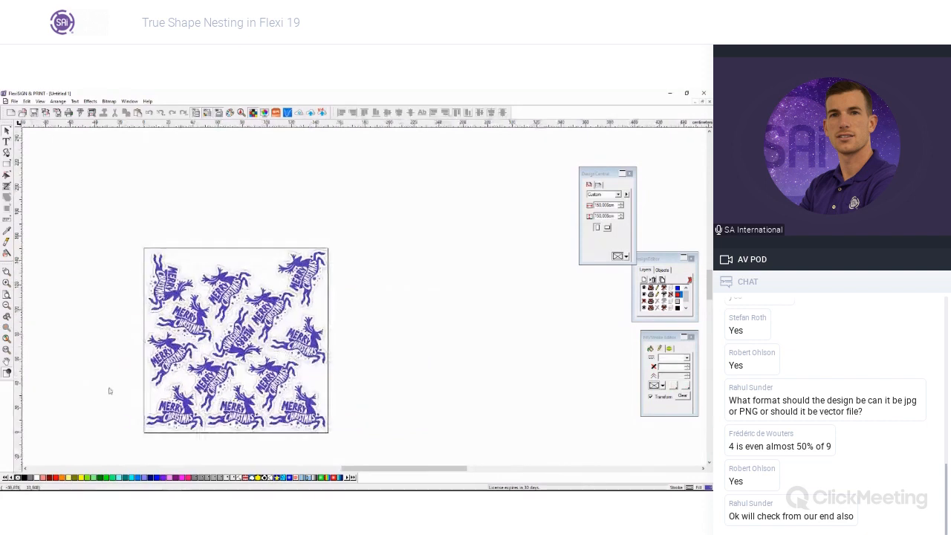
click(172, 252)
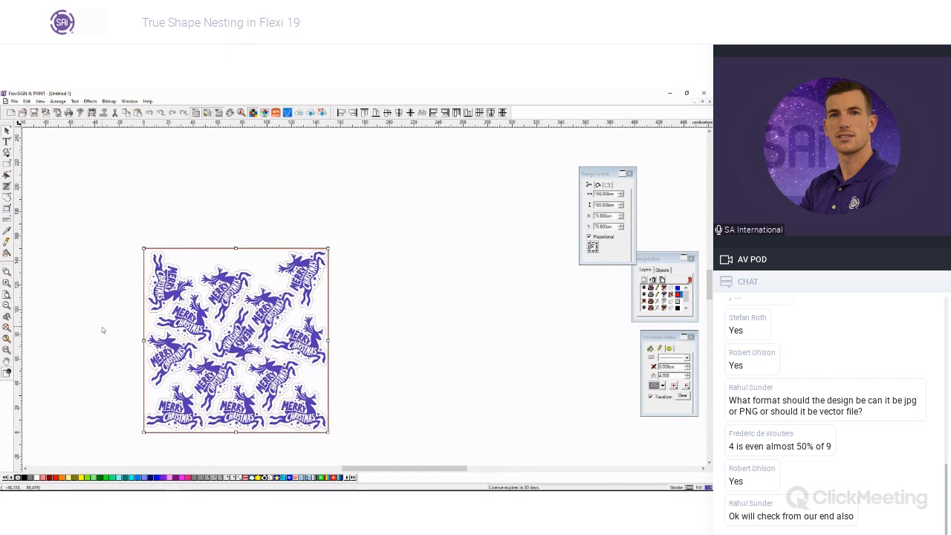
scroll(157, 369, up, 1)
drag(100, 203, 377, 453)
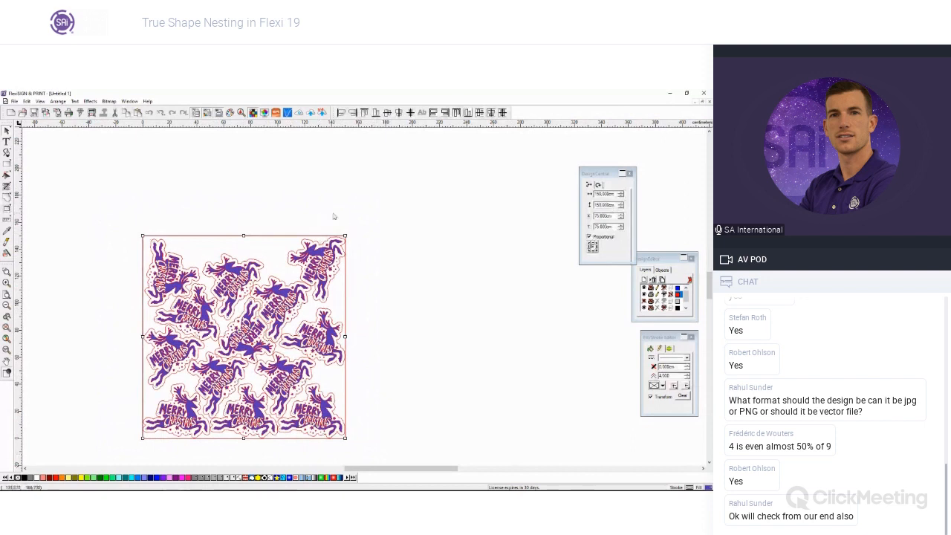
drag(344, 235, 182, 401)
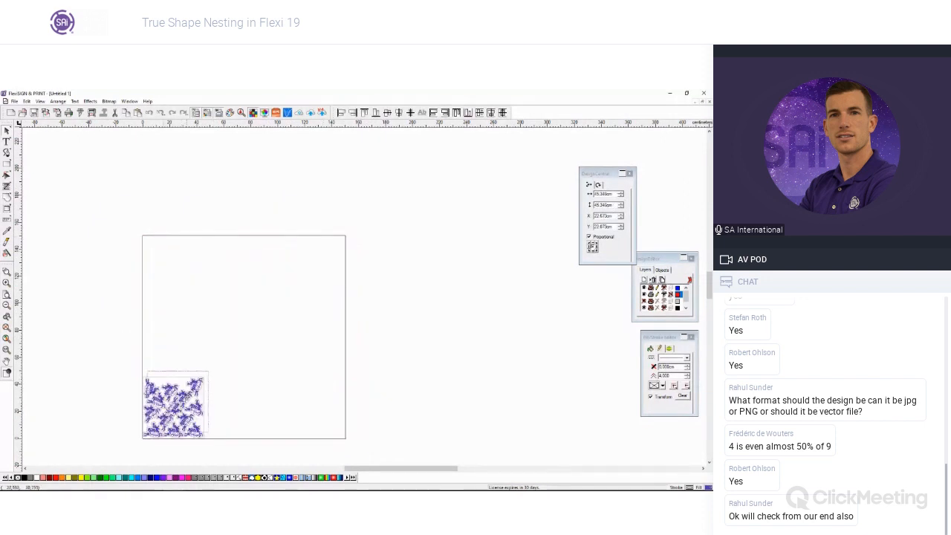
scroll(174, 454, up, 1)
drag(178, 375, 174, 381)
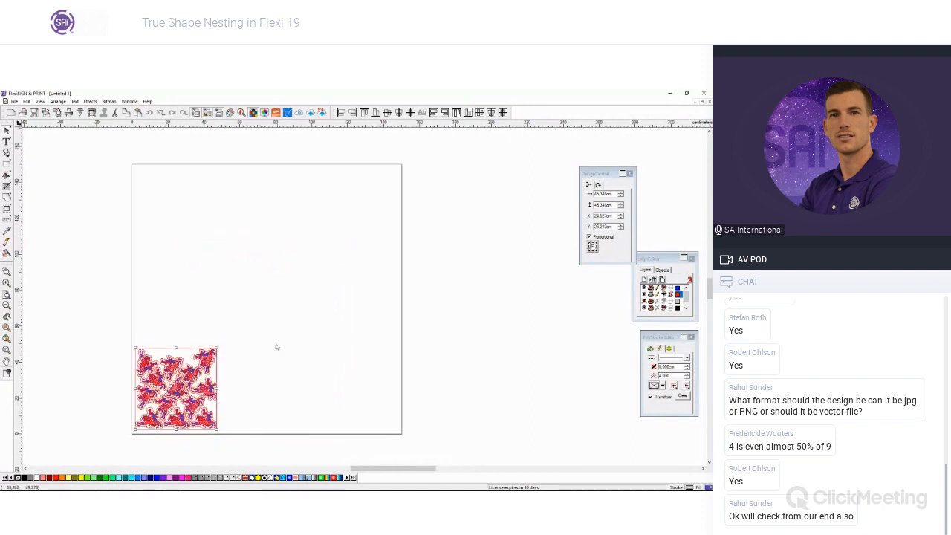
Step and repeat the framed Merry Christmas block into 3 columns and 2 rows with 0.000 cm spacing.
click(90, 112)
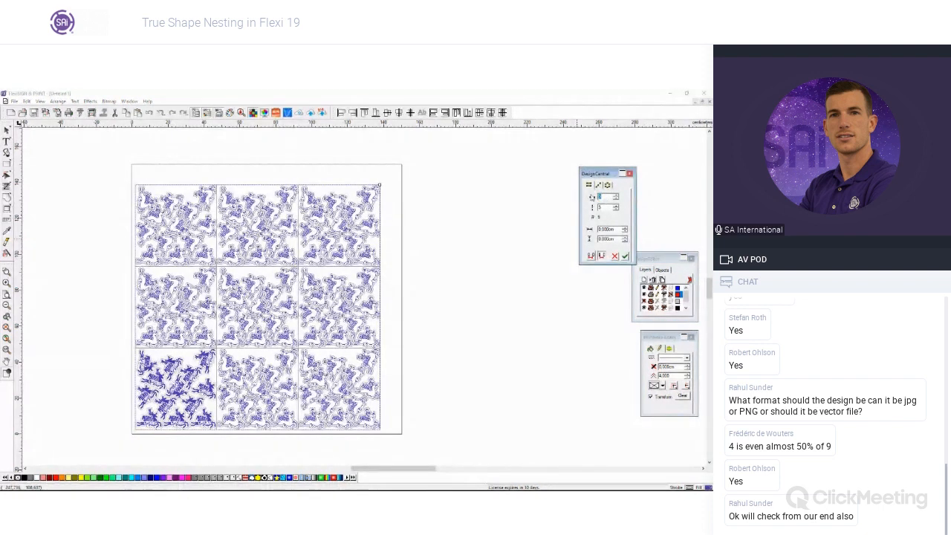
key(Tab)
text(2)
key(Tab)
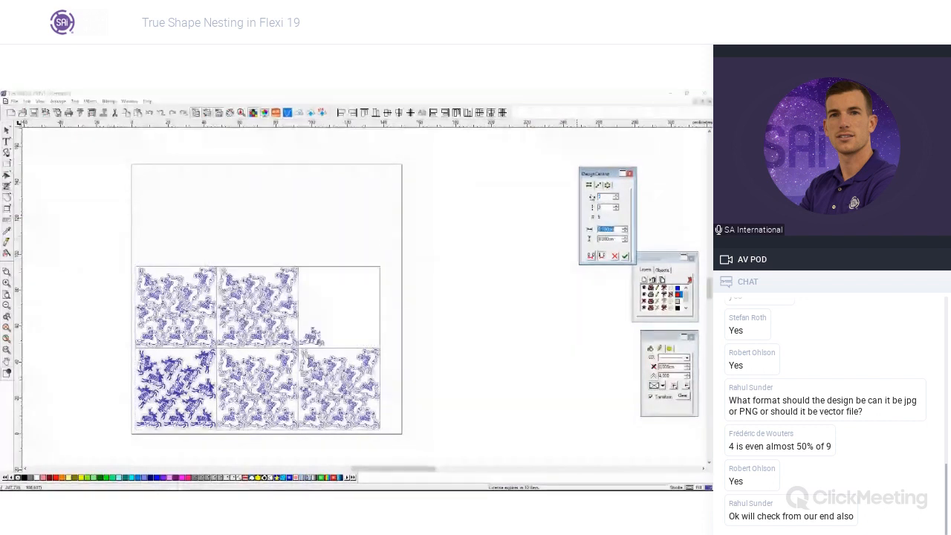
click(625, 256)
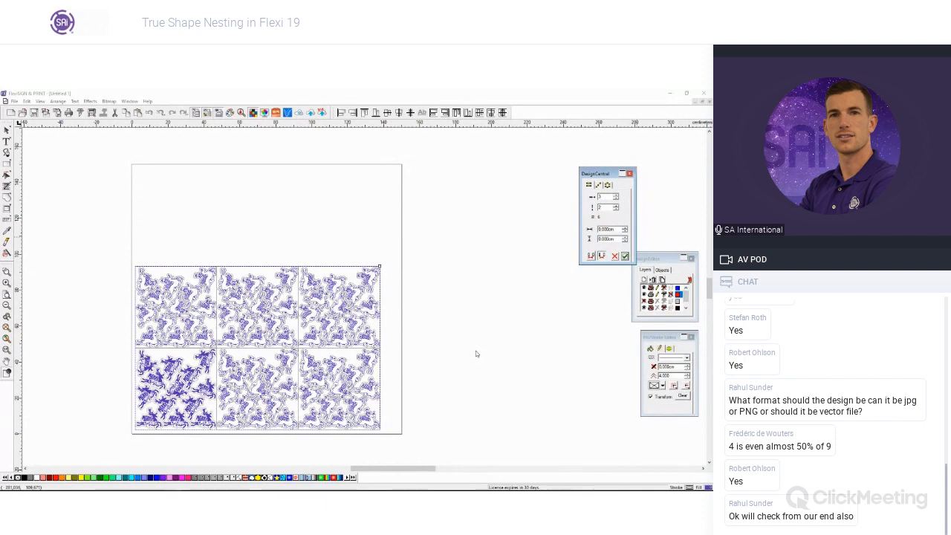
Move all six framed blocks slightly further inward on the page and deselect them.
drag(54, 222, 409, 438)
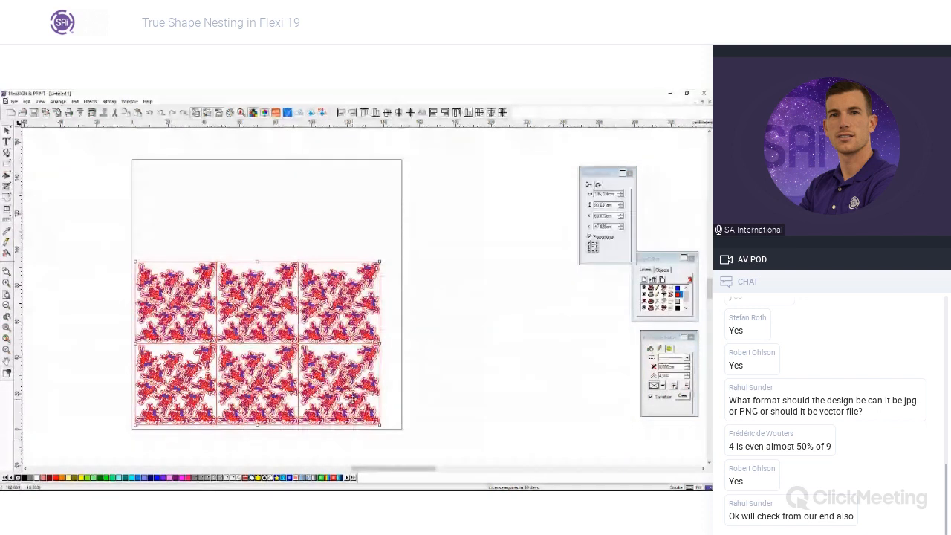
drag(378, 389, 383, 377)
click(428, 398)
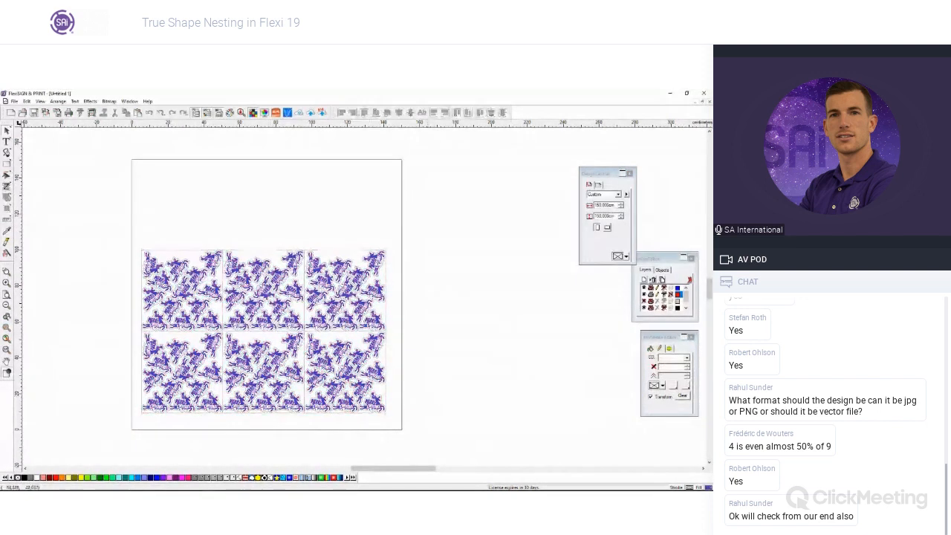
Preview the six framed blocks in RIP and Print, inspect the cutting options for CutContour1, and close the preview.
scroll(253, 352, up, 2)
drag(87, 215, 433, 445)
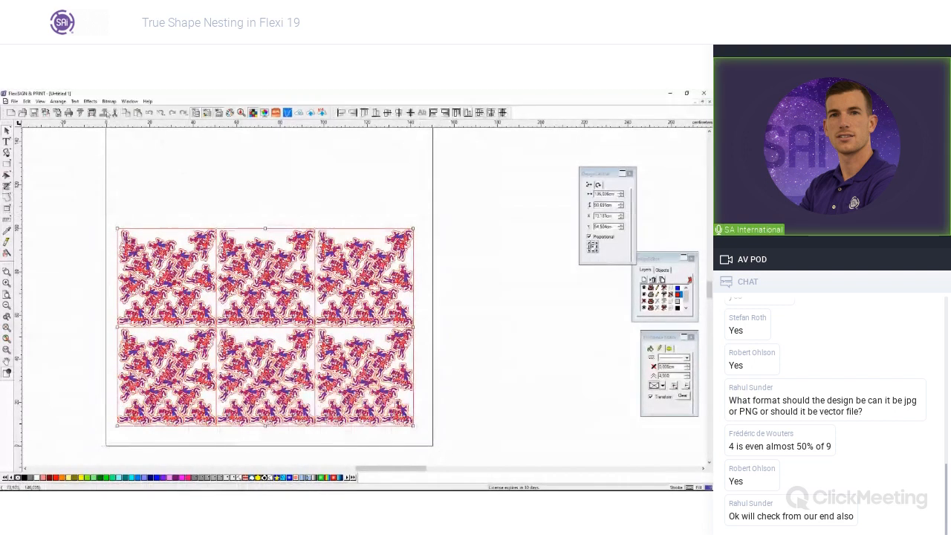
click(93, 114)
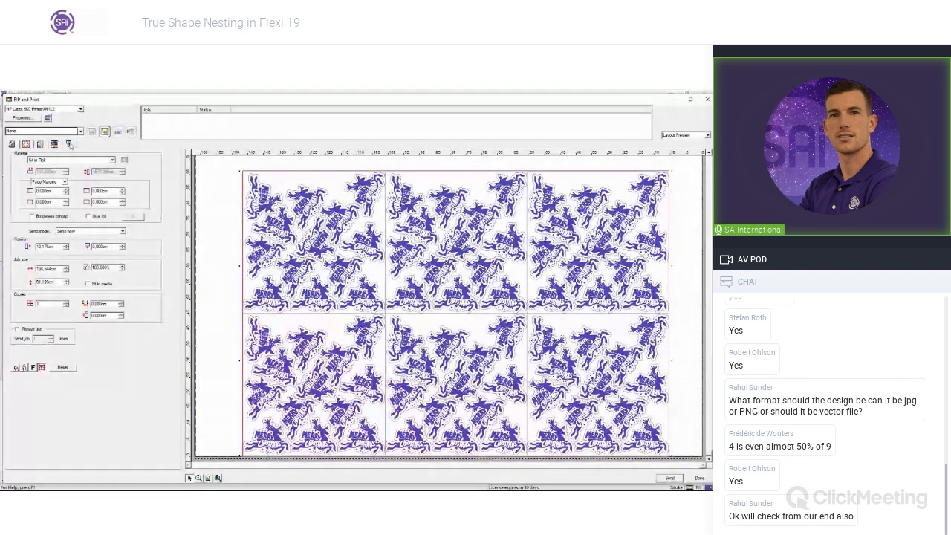
click(70, 144)
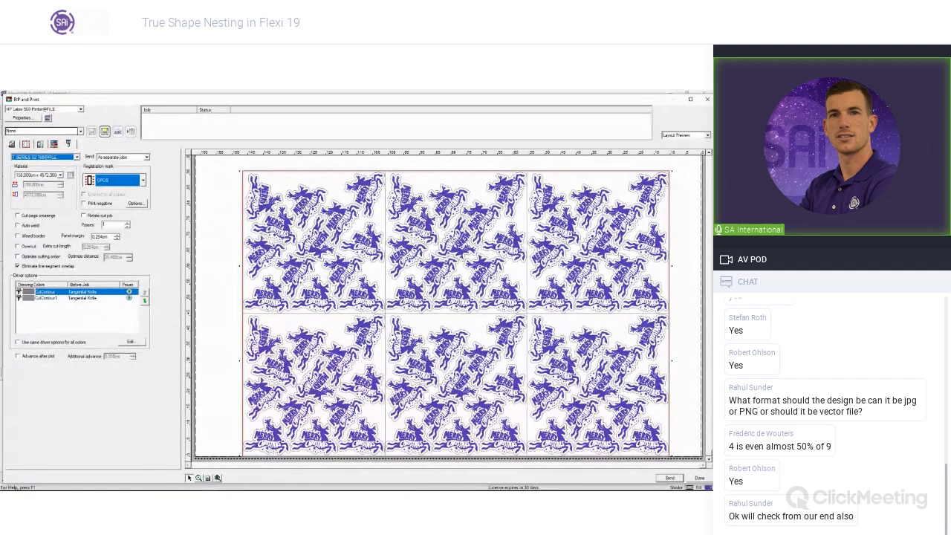
click(93, 298)
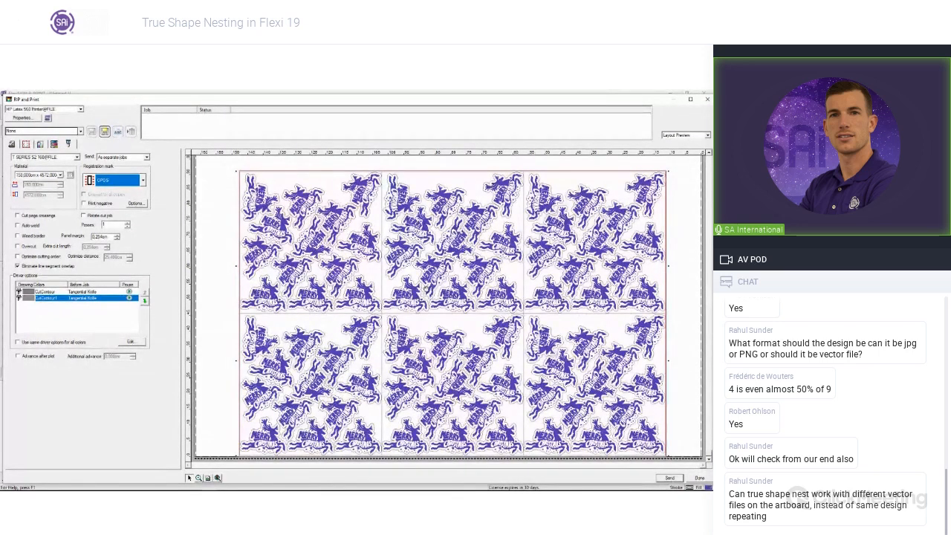
click(704, 101)
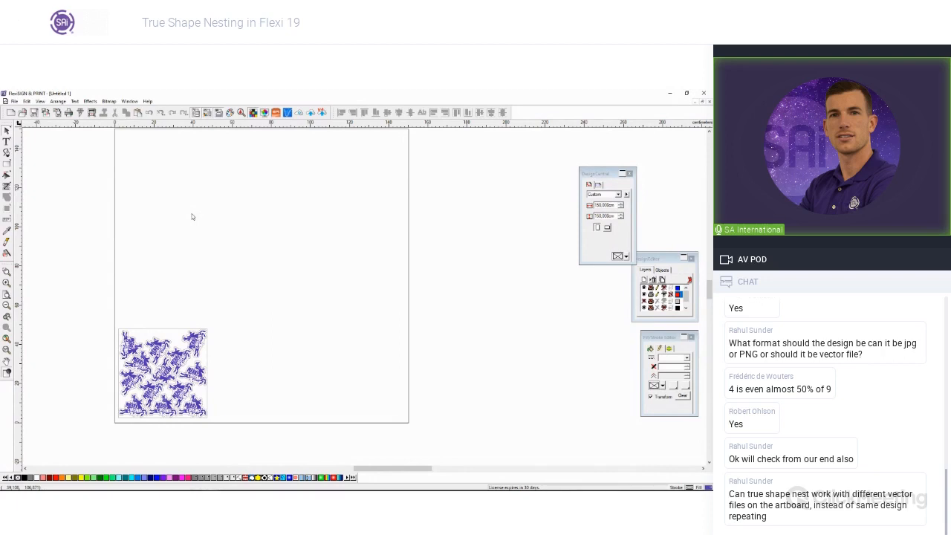
Open the mixed sticker design file with hearts and badges from the Test Images folder.
scroll(193, 217, down, 2)
click(14, 101)
click(25, 118)
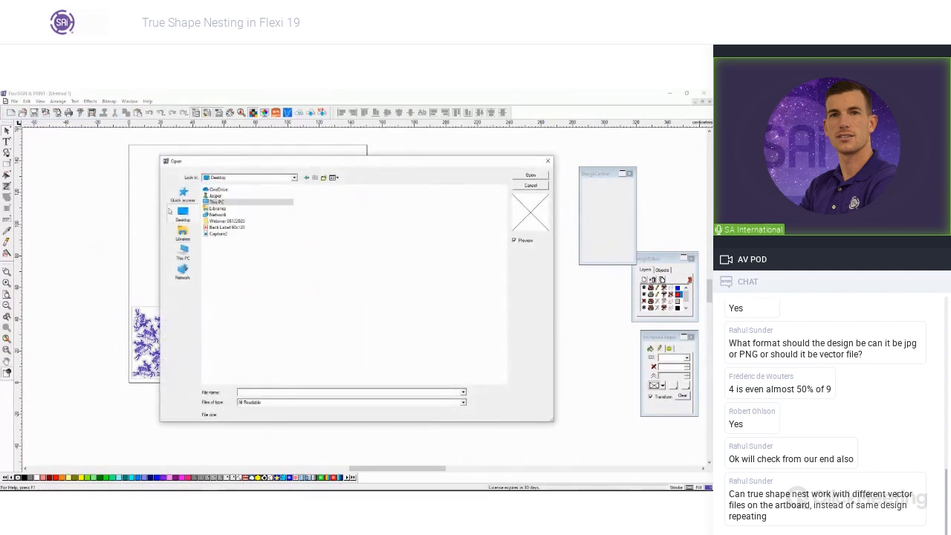
double_click(227, 221)
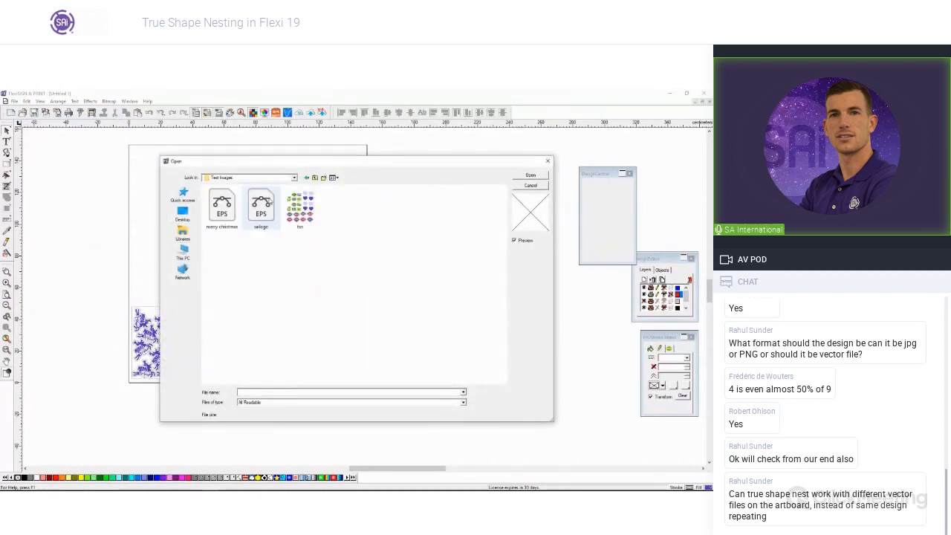
double_click(293, 210)
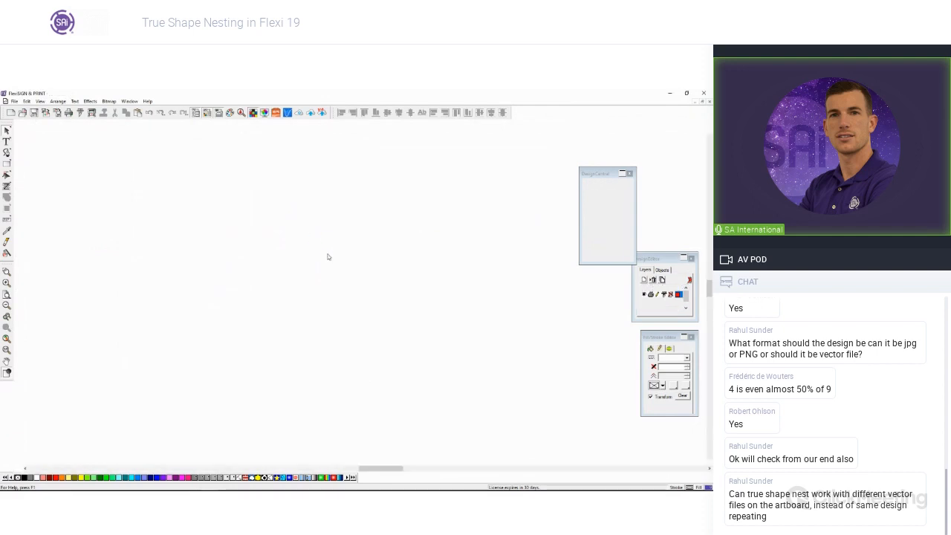
Examine the mixed sticker sheet and the large frame surrounding its designs, leaving the frame deselected.
scroll(279, 255, down, 6)
scroll(454, 210, up, 5)
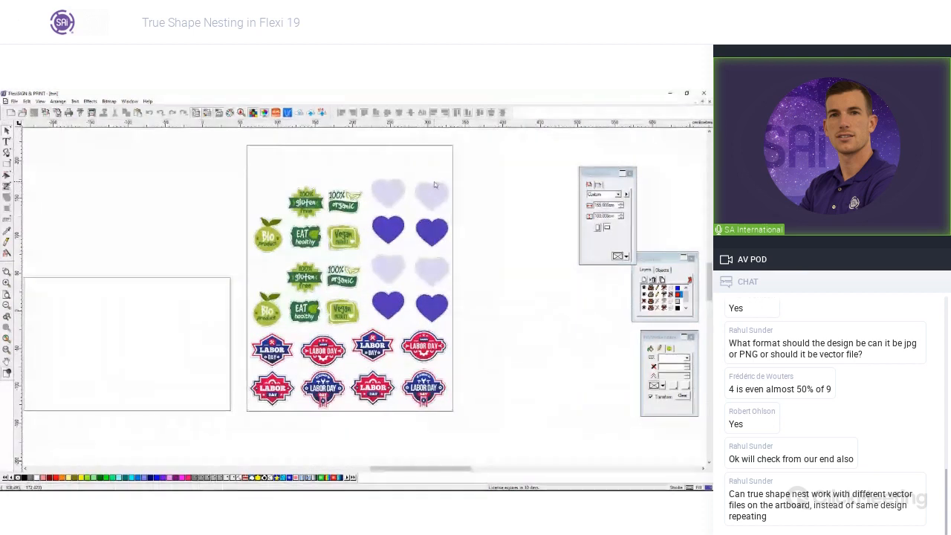
scroll(435, 184, up, 1)
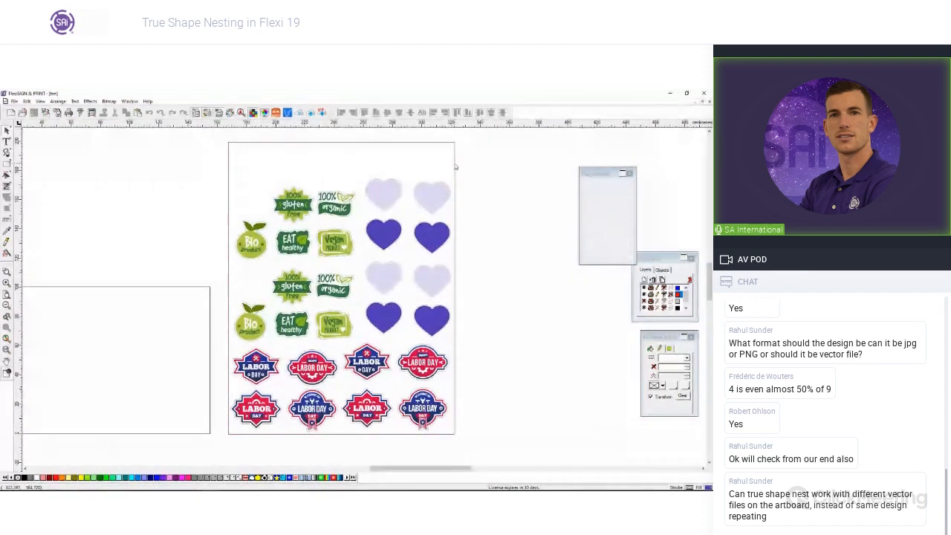
click(455, 165)
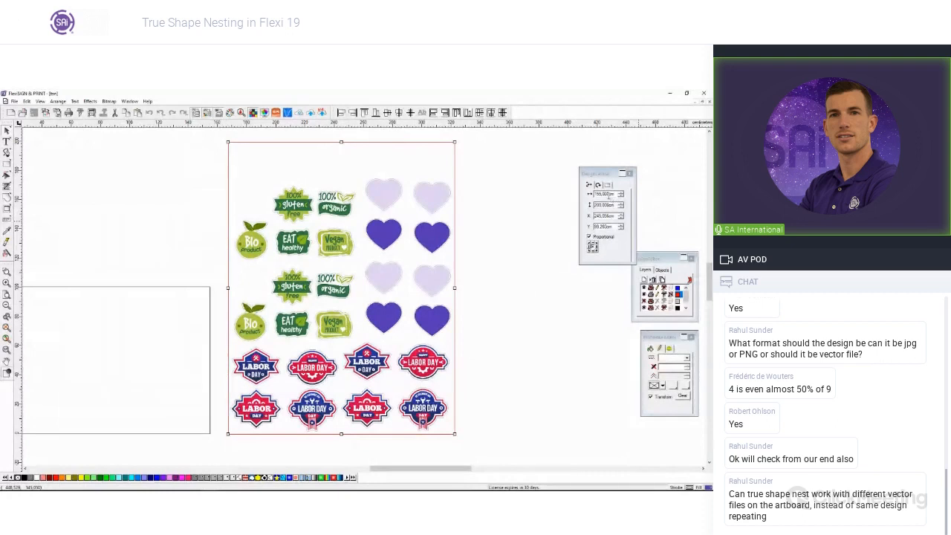
click(499, 301)
Inspect the contour outlines of the Bio product, EAT healthy and Labor Day stickers up close.
click(250, 242)
scroll(292, 225, up, 3)
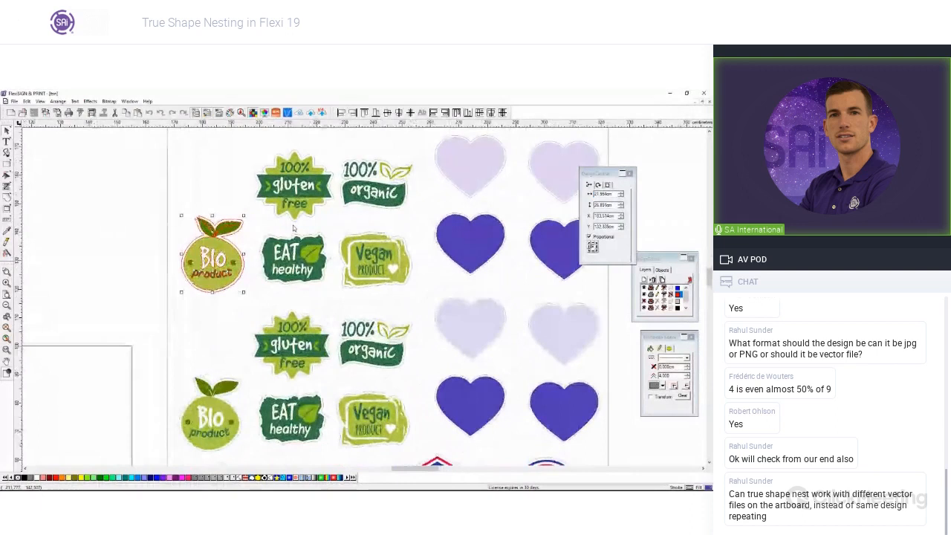
scroll(293, 226, up, 2)
click(294, 264)
scroll(294, 262, down, 4)
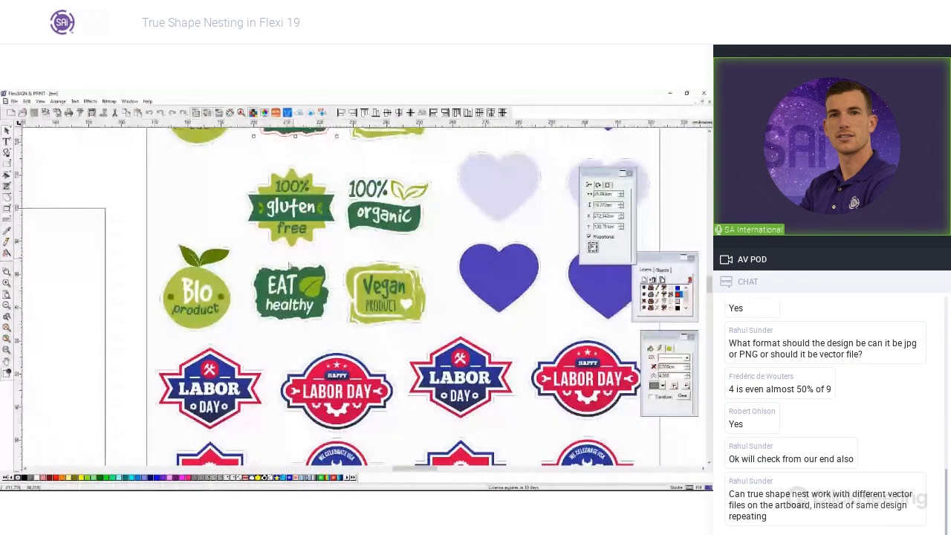
scroll(289, 264, down, 2)
click(262, 367)
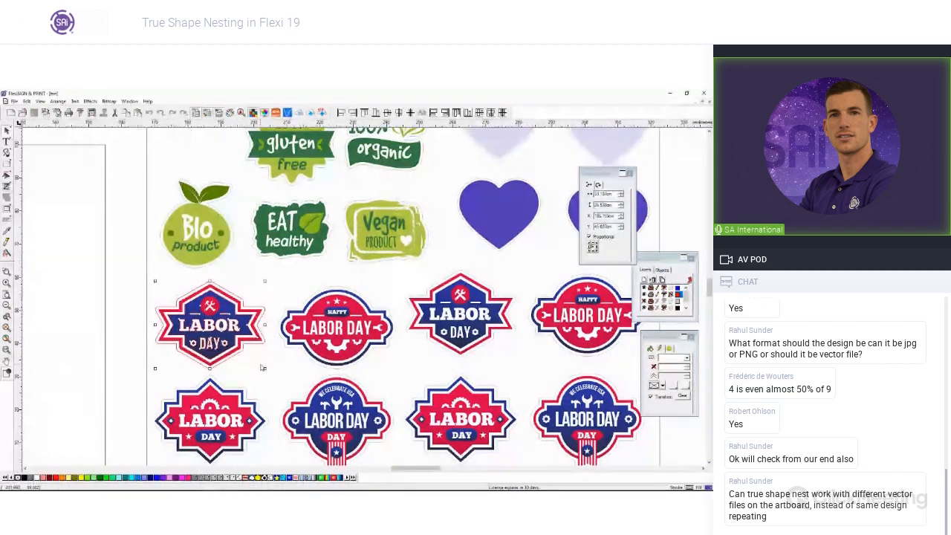
Check the upper Bio product sticker's outline again, deselect it, and select the lower Vegan product sticker for inspection.
scroll(262, 366, down, 1)
scroll(262, 365, down, 1)
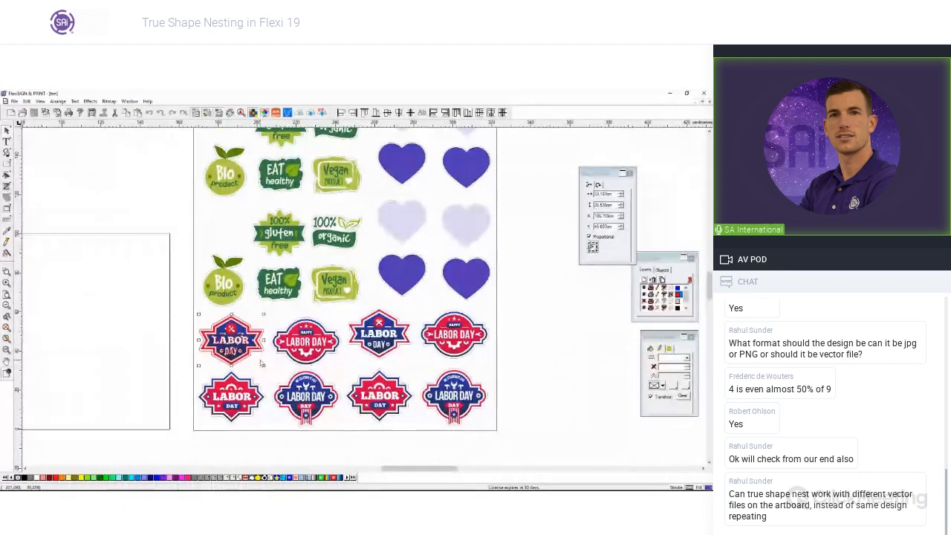
scroll(262, 364, up, 2)
click(229, 249)
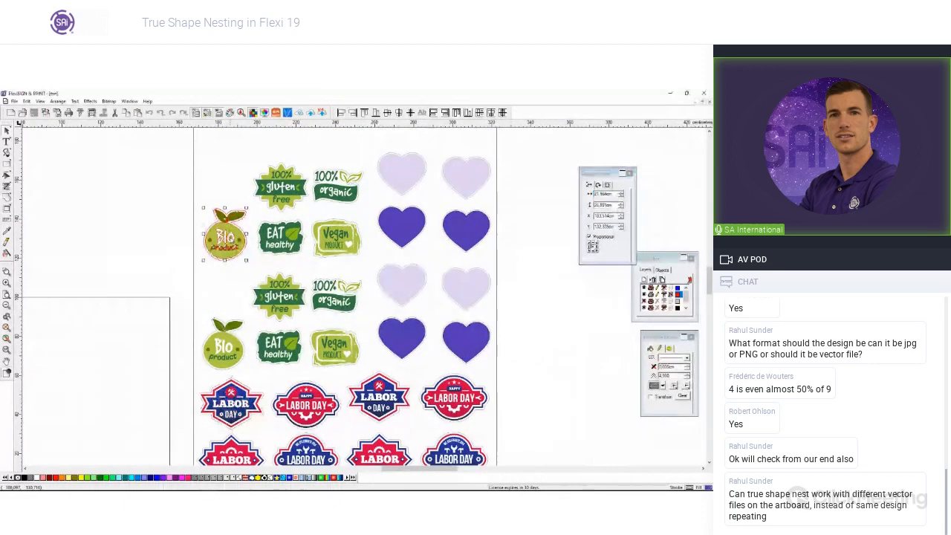
click(235, 277)
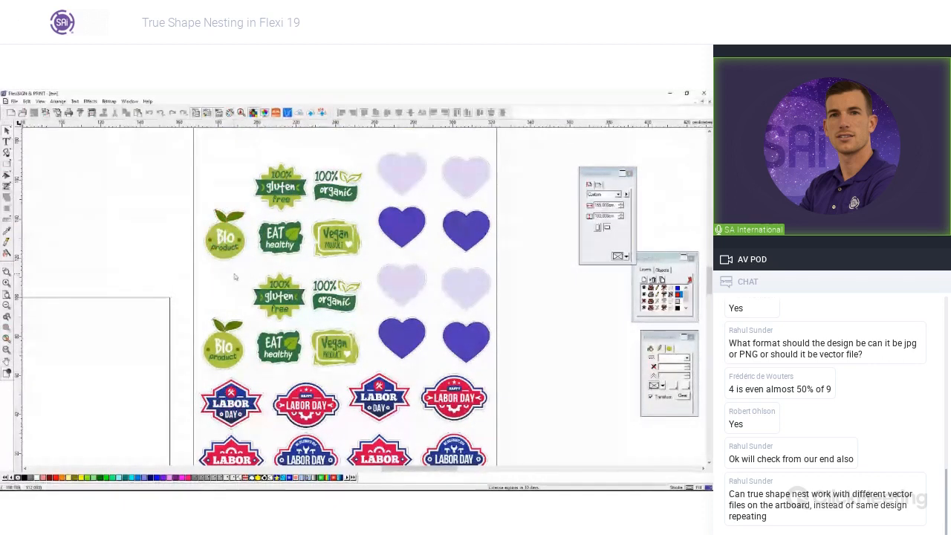
scroll(234, 276, down, 2)
scroll(235, 277, down, 1)
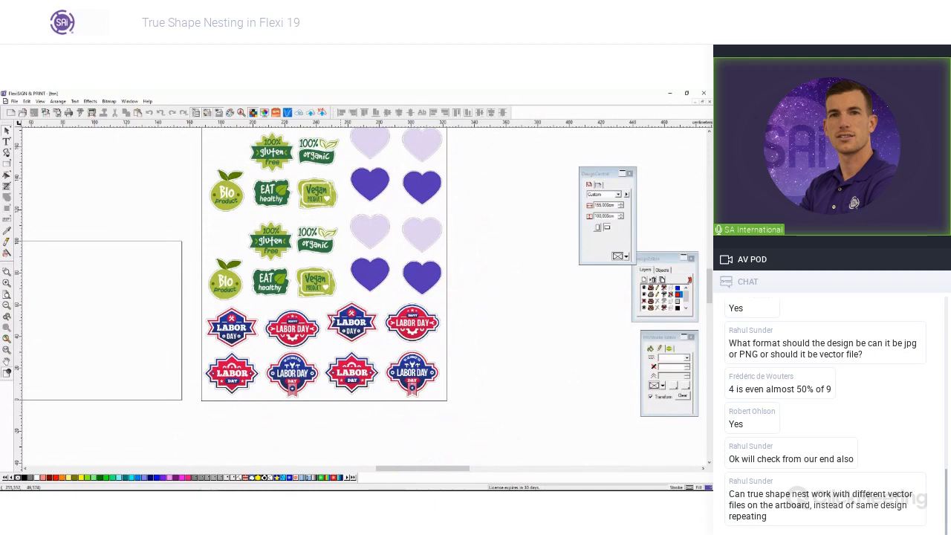
click(316, 282)
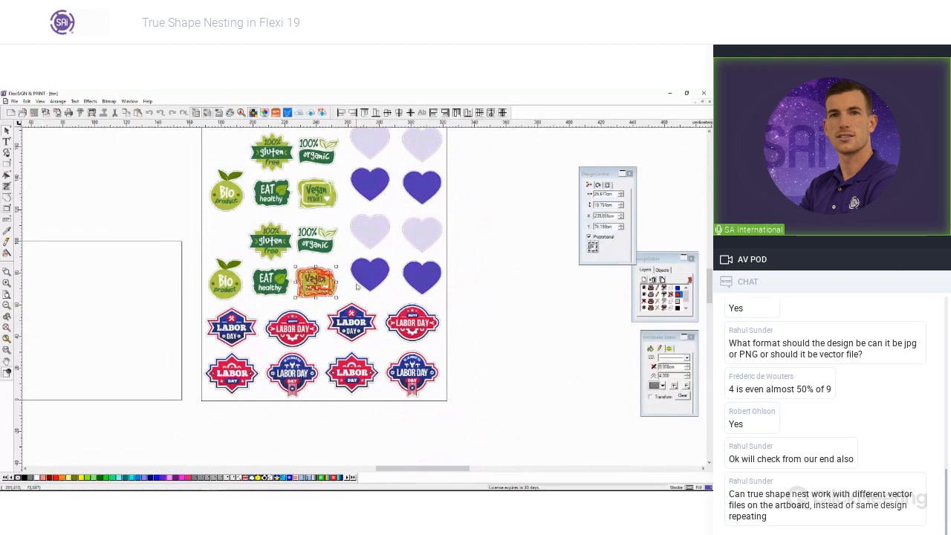
Inspect the contour outlines of the two lower purple hearts and leave them deselected.
click(370, 275)
click(422, 277)
click(497, 311)
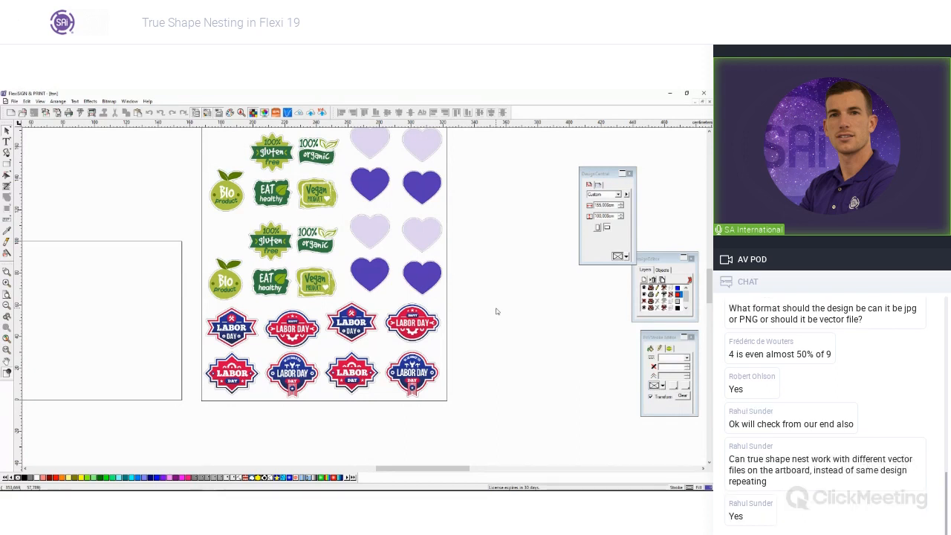
Check the overall height of the sticker layout and add a red text label 172 below its frame.
scroll(497, 312, down, 2)
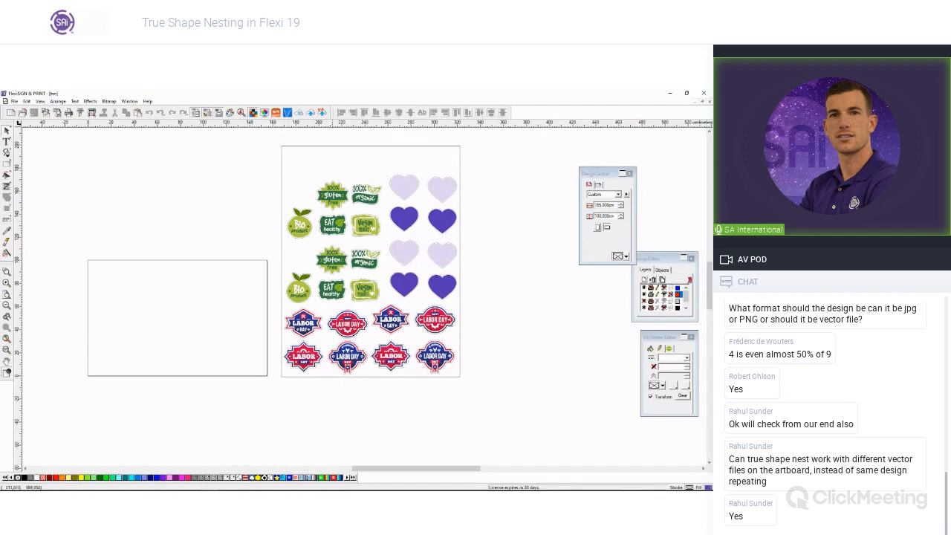
drag(476, 383, 272, 164)
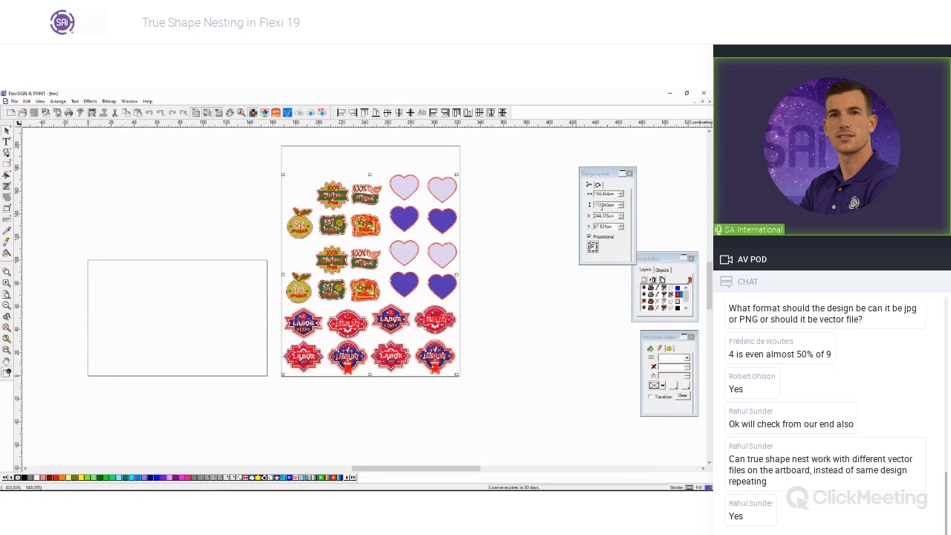
click(7, 141)
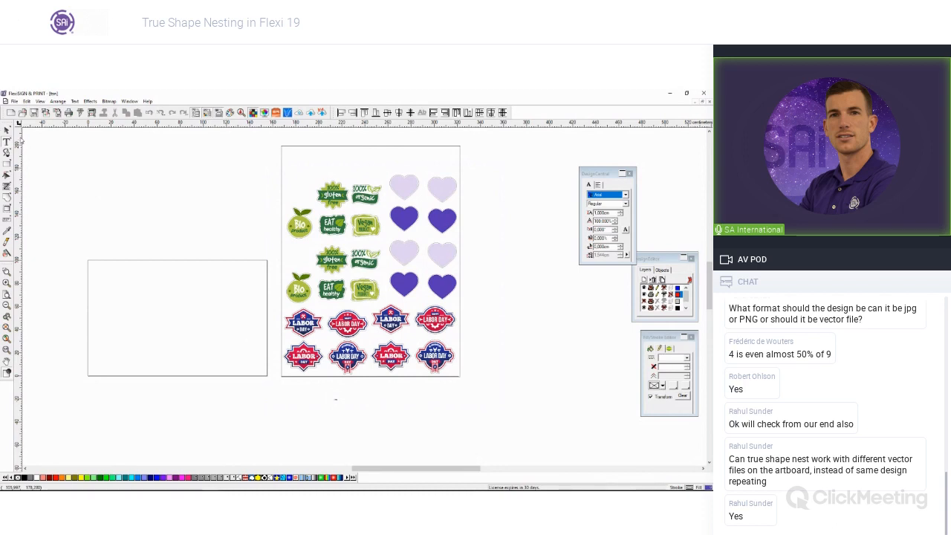
click(6, 130)
drag(338, 400, 362, 400)
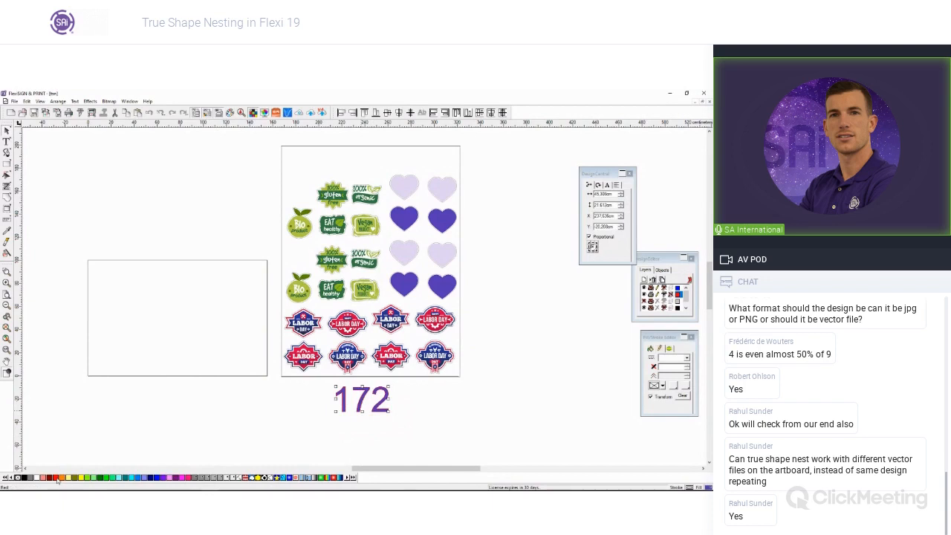
click(307, 403)
Copy all stickers from the framed layout onto the empty artboard beside it.
drag(502, 387, 272, 165)
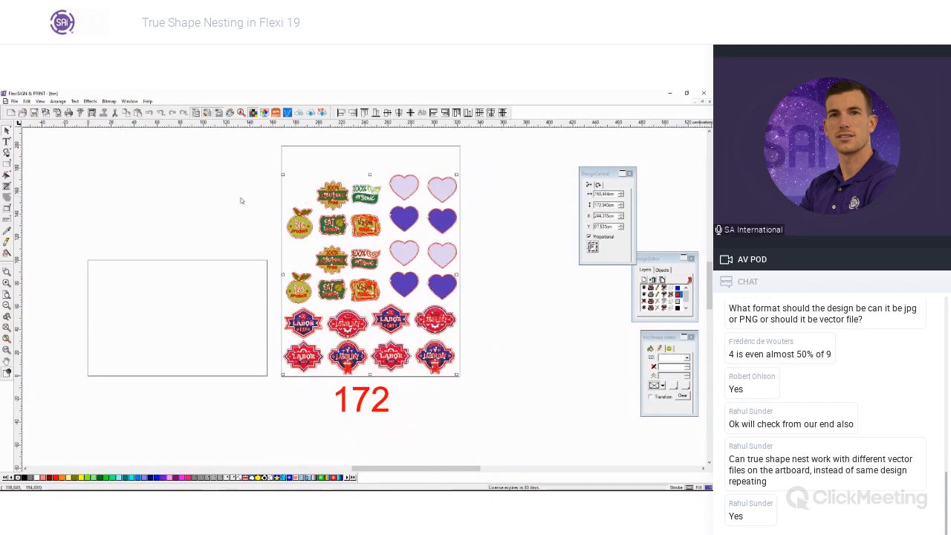
drag(332, 225, 128, 225)
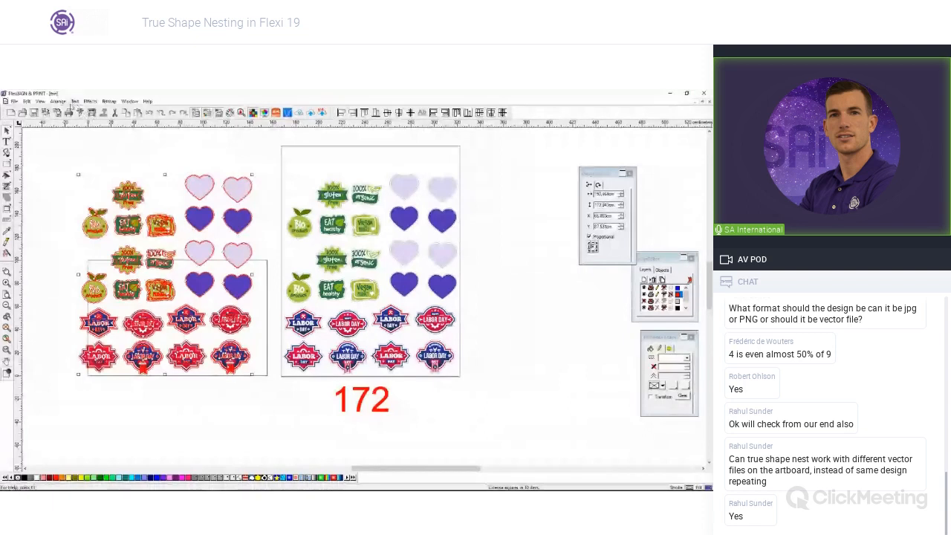
True-shape nest the copied stickers with a 200 cm height and 0.2 cm spacing, previewing the arrangement before applying it.
click(58, 102)
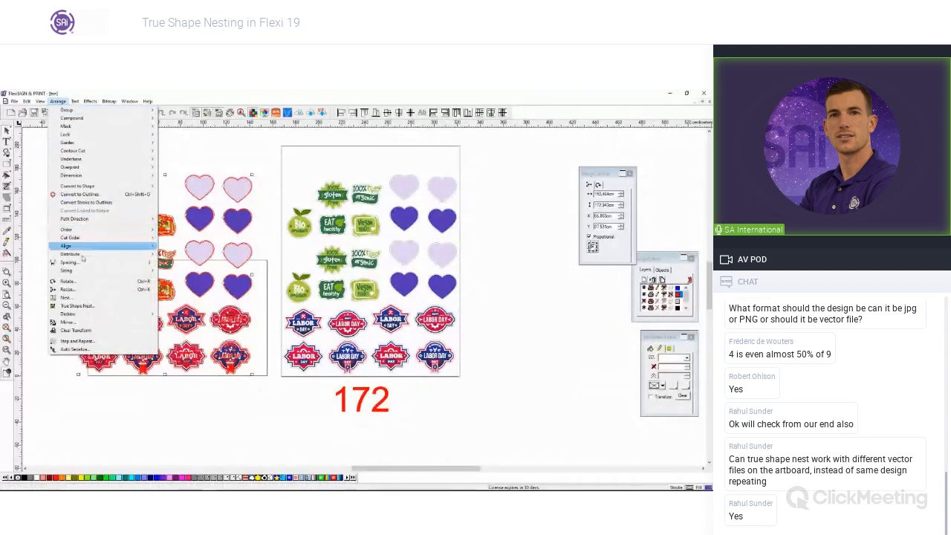
click(90, 305)
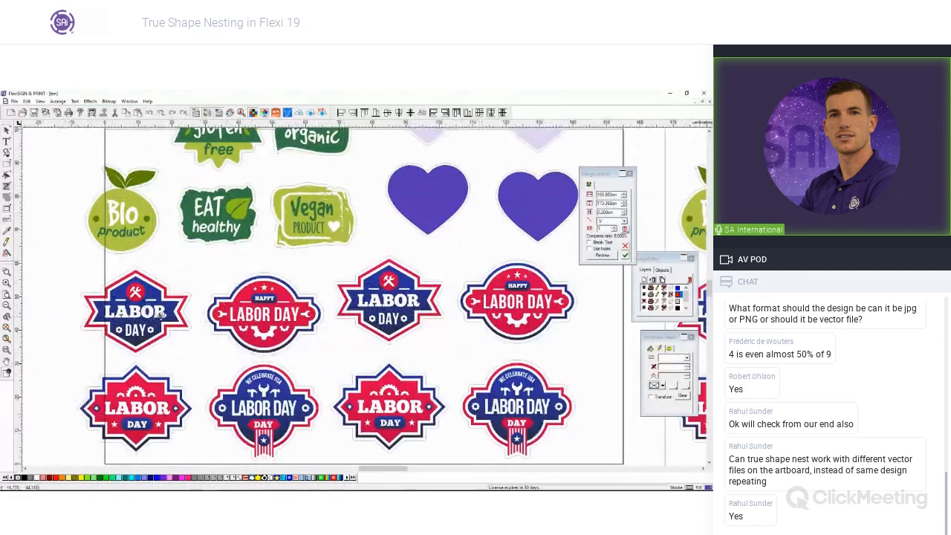
scroll(161, 315, down, 1)
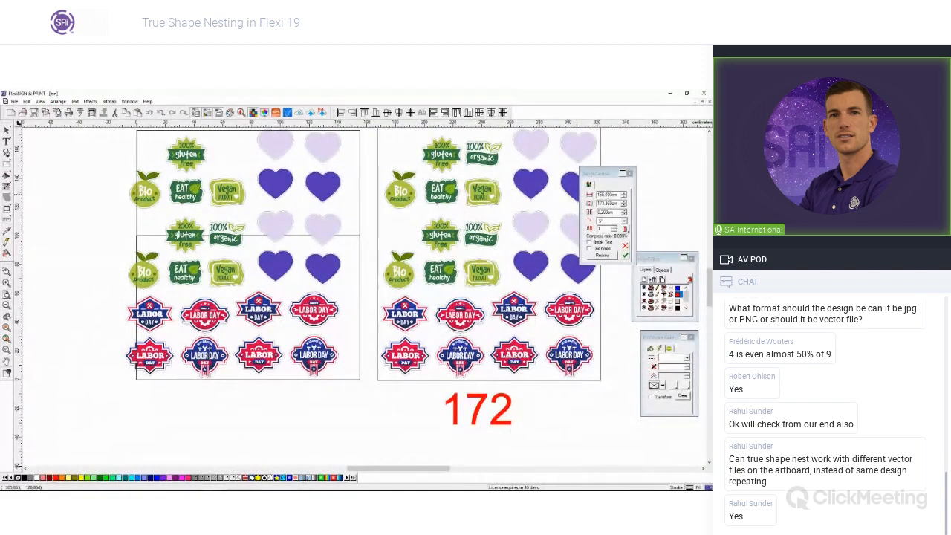
click(604, 203)
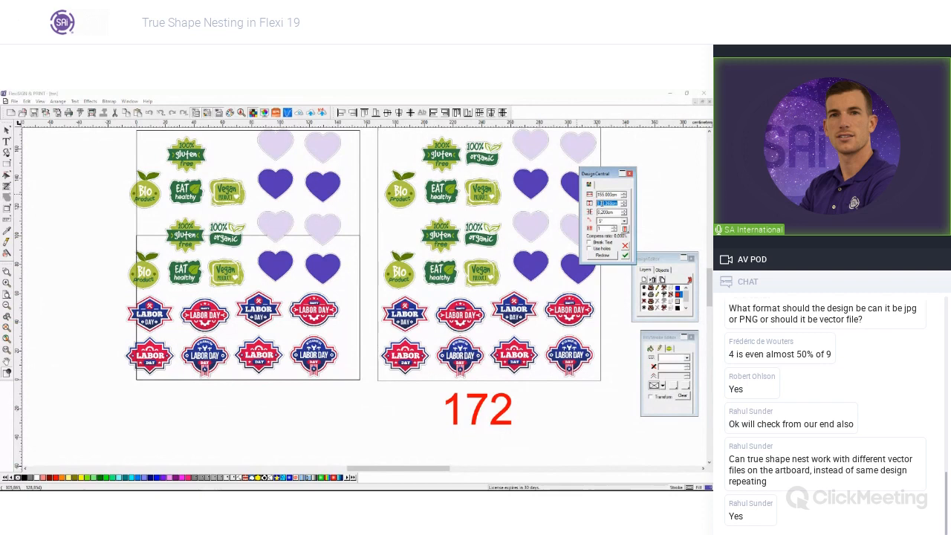
text(200)
key(Tab)
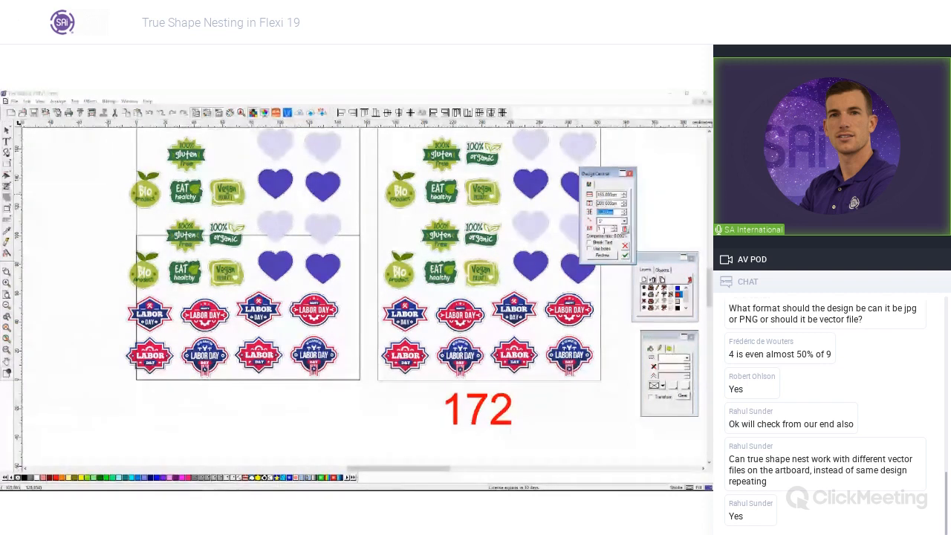
text(0.200cm)
key(Tab)
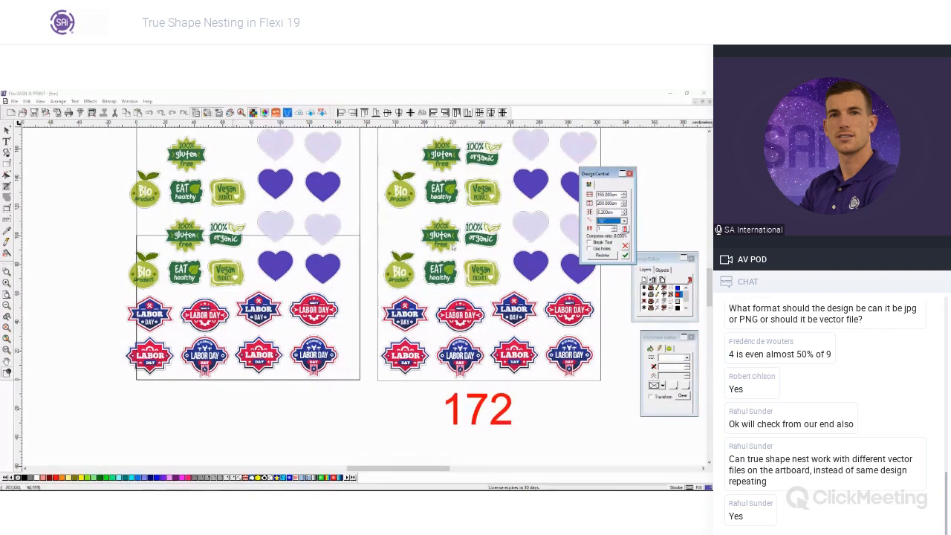
click(602, 256)
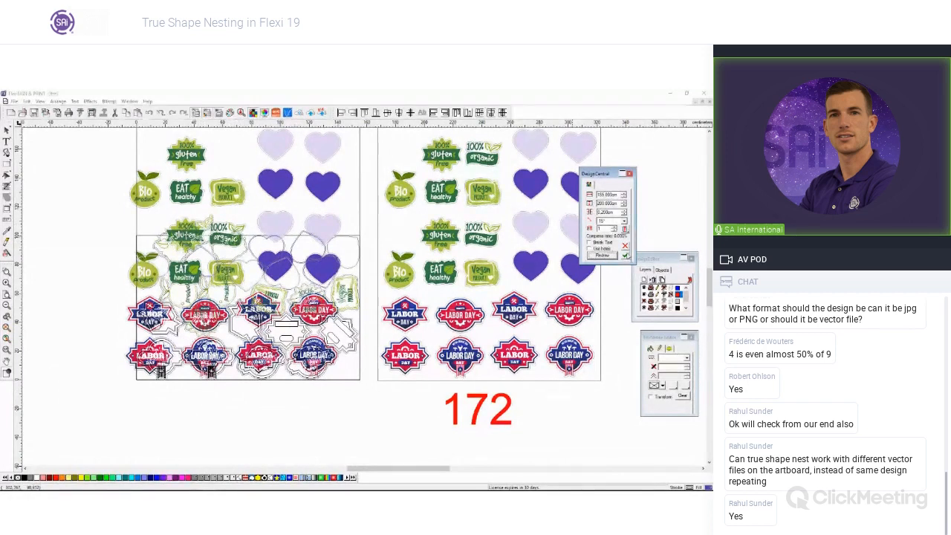
click(625, 255)
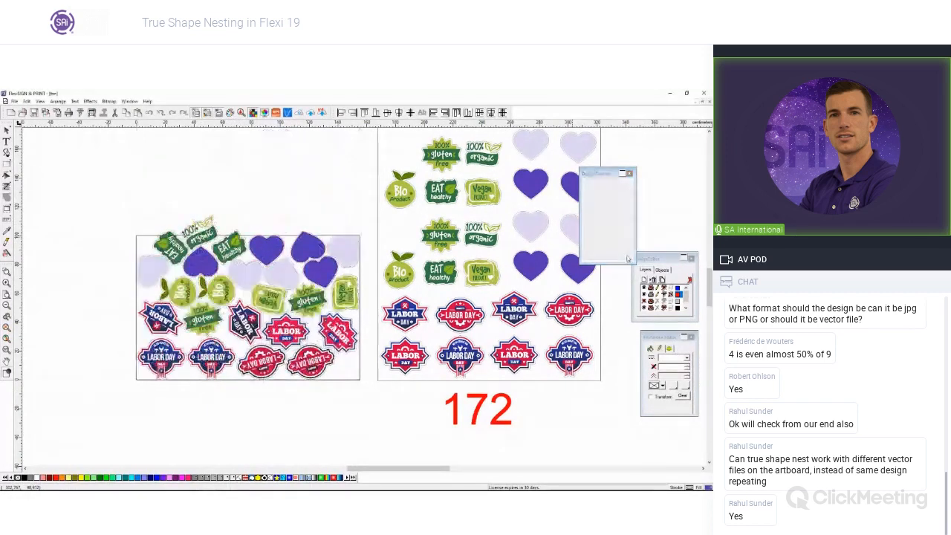
click(242, 207)
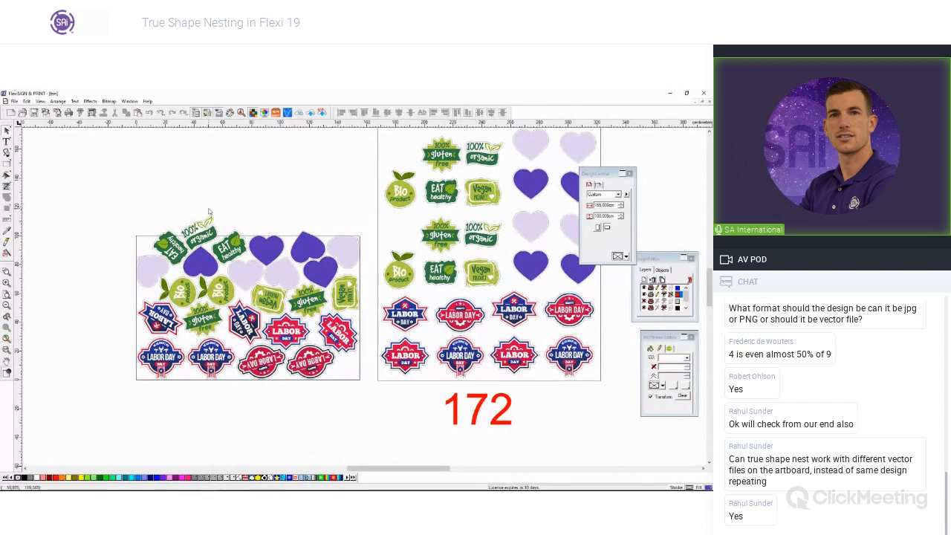
Measure the nested layout's height and place a copy of the red 172 label below it, reading 114.
scroll(208, 209, down, 2)
drag(346, 362, 197, 255)
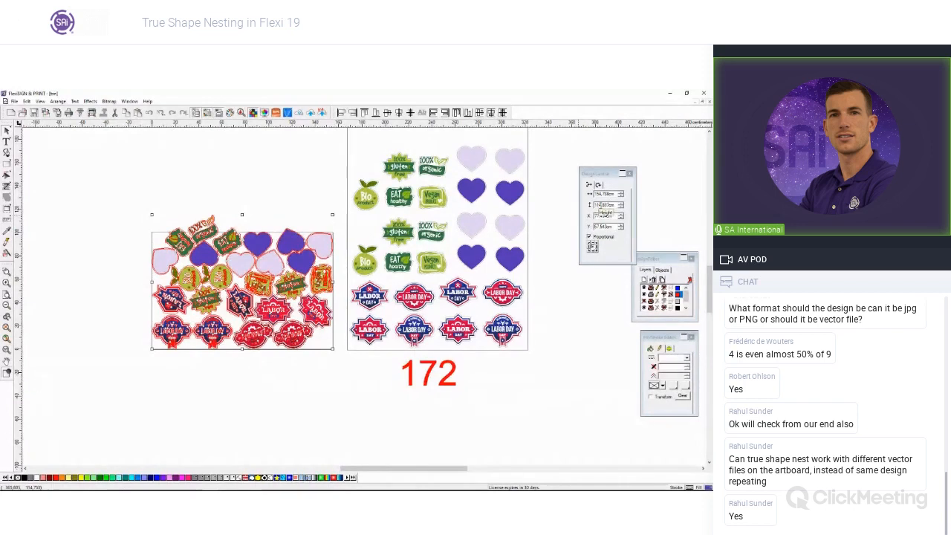
click(450, 375)
drag(450, 375, 248, 375)
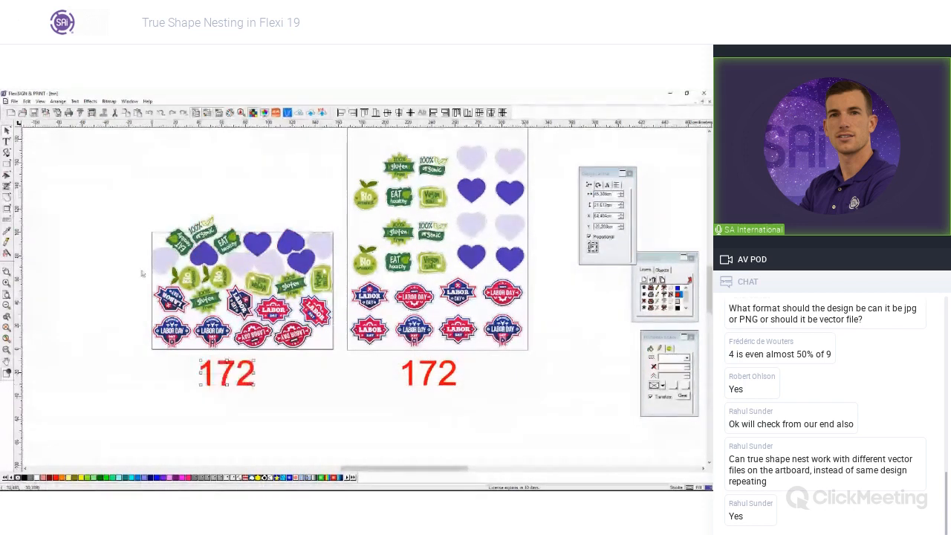
click(7, 142)
click(255, 382)
key(ctrl+a)
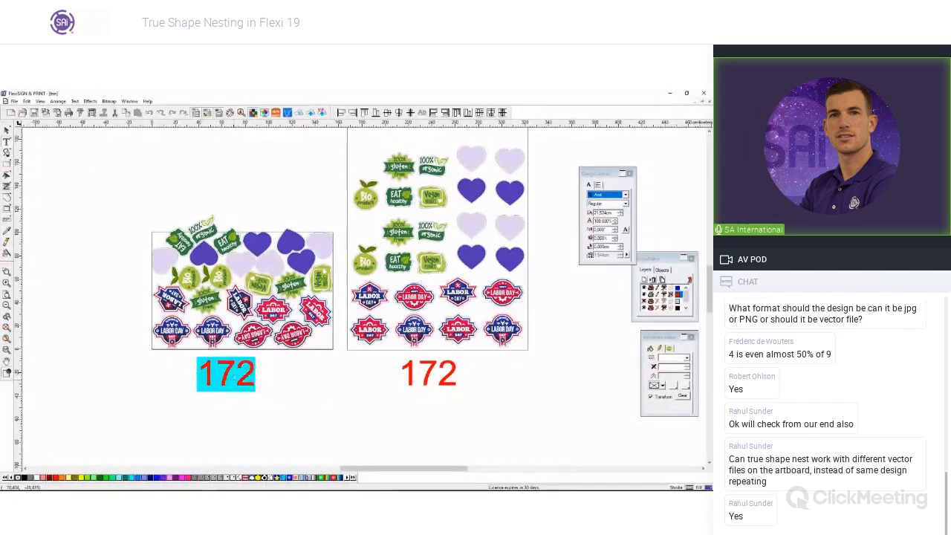
text(114)
key(Escape)
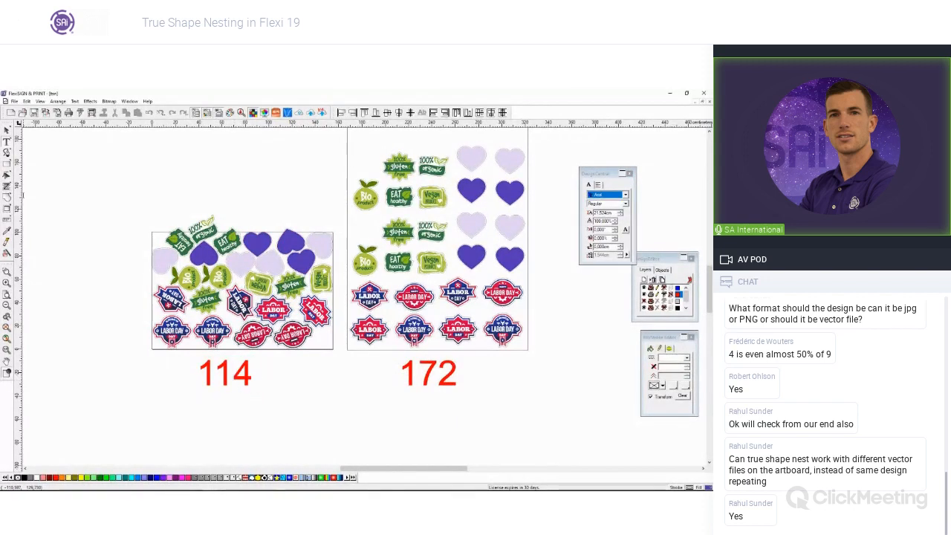
Copy the 114 label to between and below both layouts, colour it green and change its text to 58.
click(7, 130)
scroll(275, 384, down, 1)
drag(249, 381, 331, 404)
click(100, 477)
double_click(339, 404)
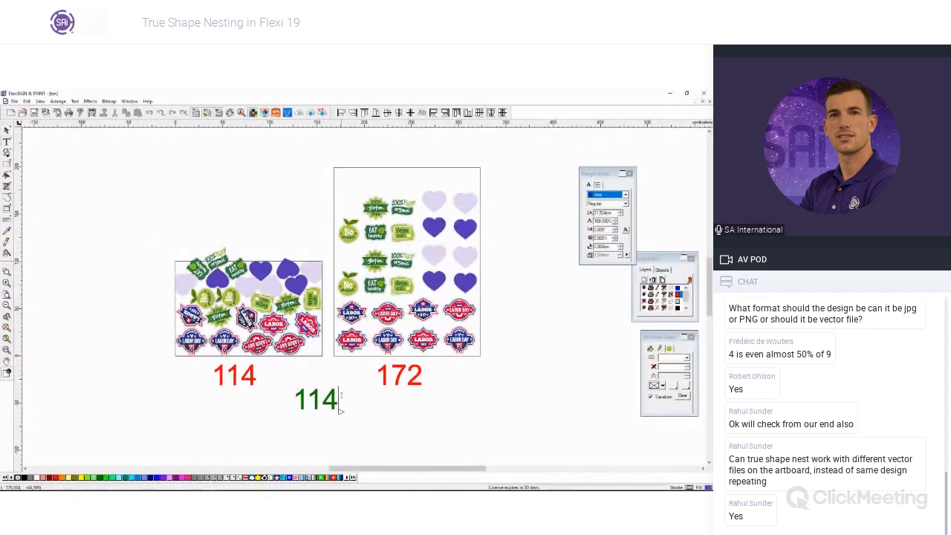
key(ctrl+a)
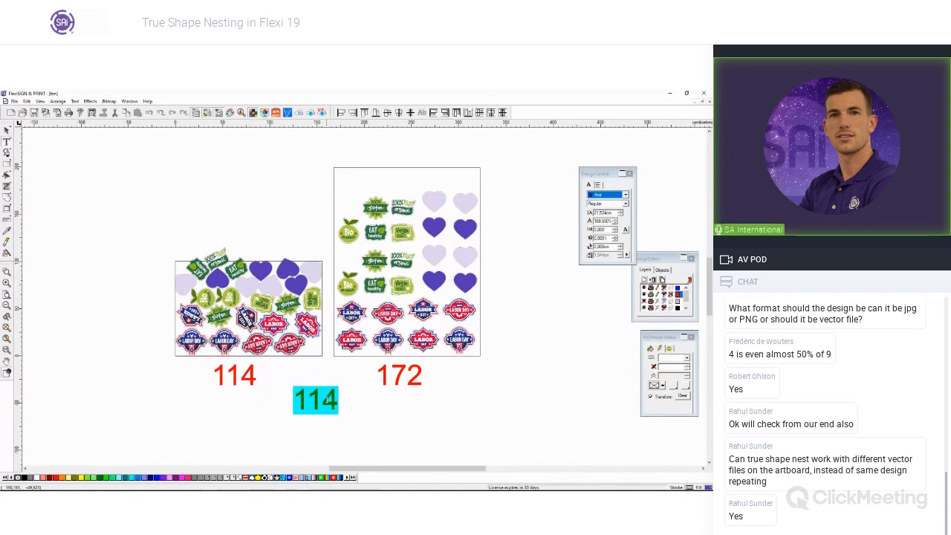
text(5)
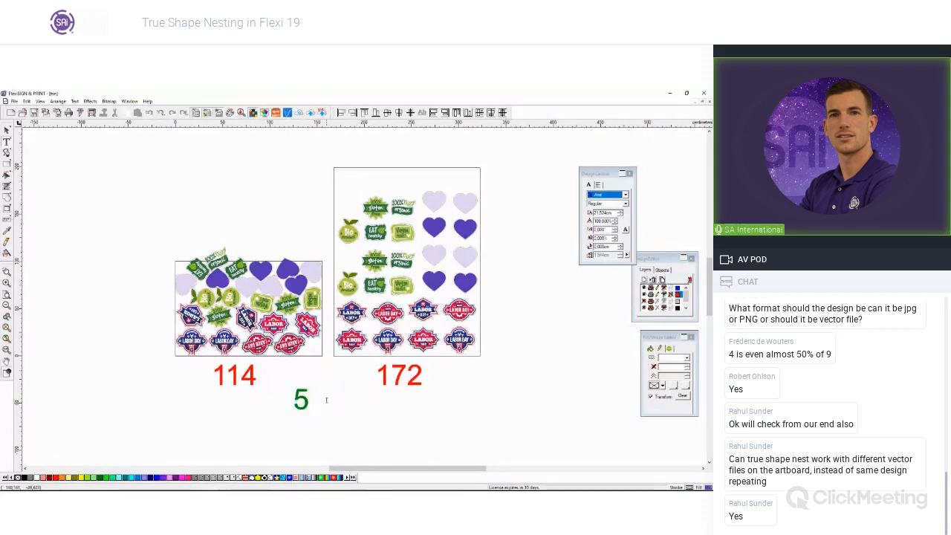
text(8)
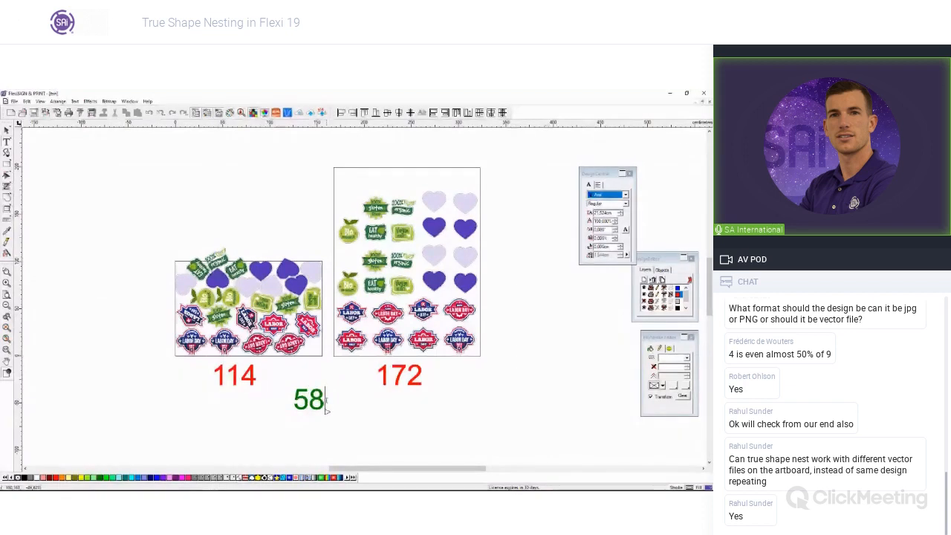
click(8, 131)
drag(317, 400, 319, 403)
click(361, 418)
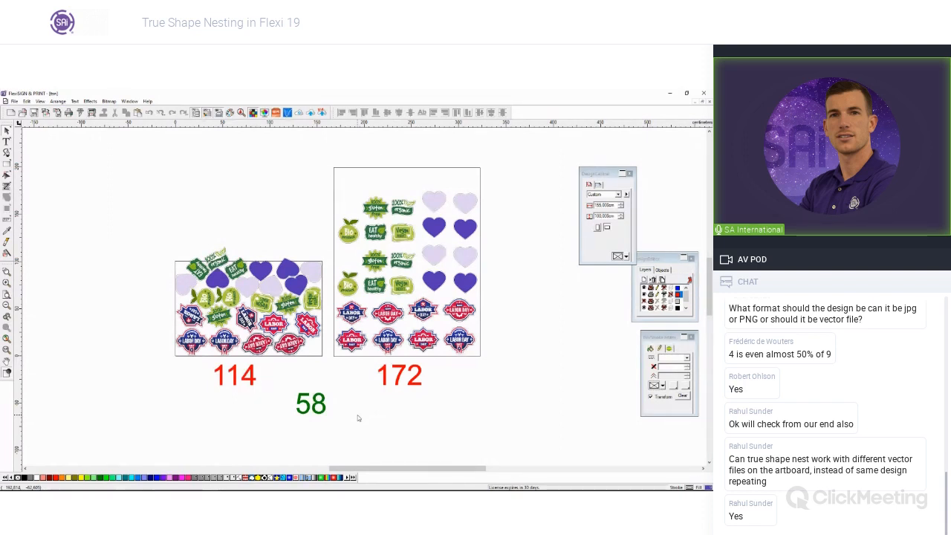
Delete the green 58 label and the red 114 label.
click(323, 410)
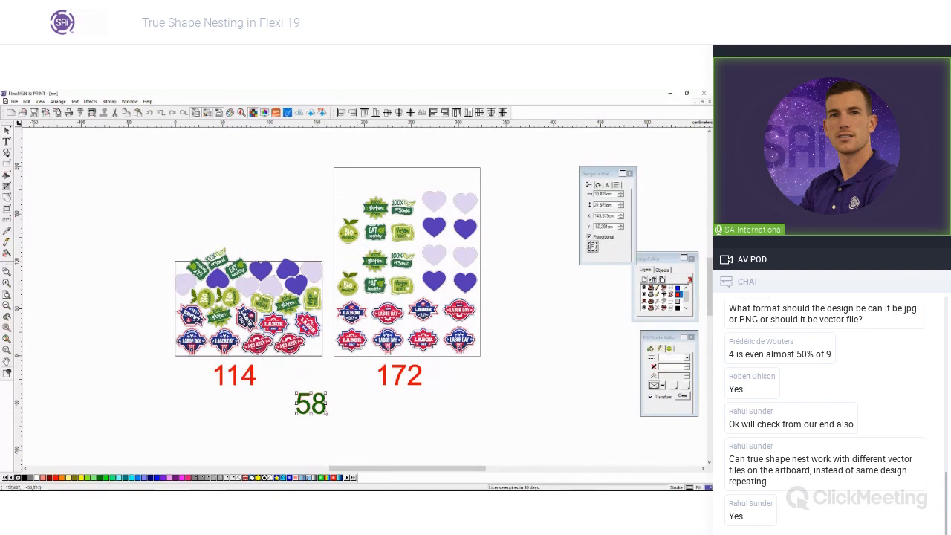
key(Delete)
click(248, 378)
key(Delete)
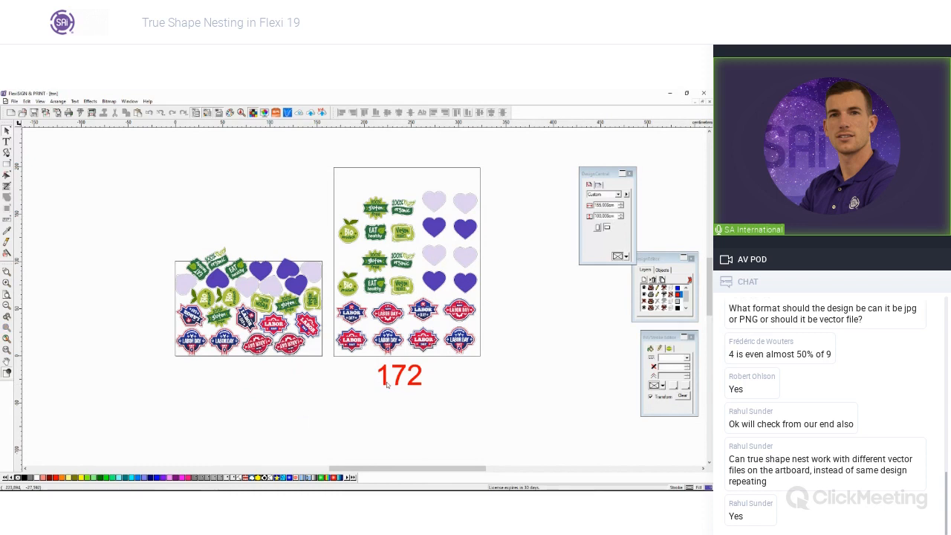
Select the nested stickers, examine their whole layout in the RIP and Print preview, and close it without sending.
scroll(154, 318, up, 3)
drag(172, 169, 552, 413)
click(92, 113)
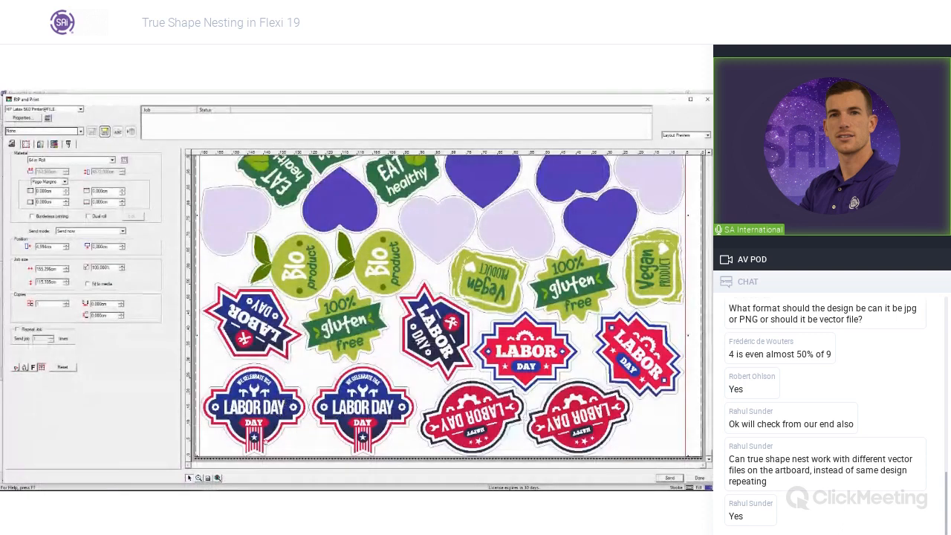
click(218, 478)
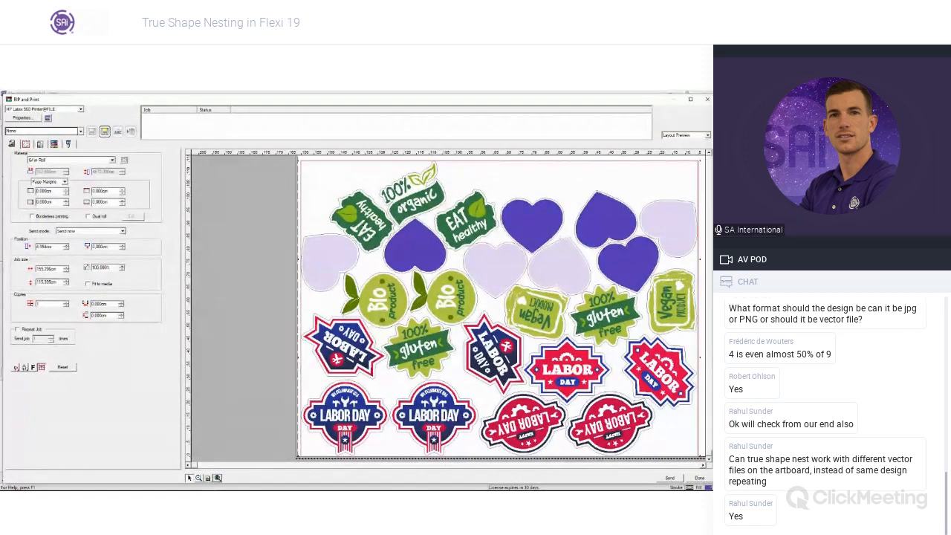
click(703, 104)
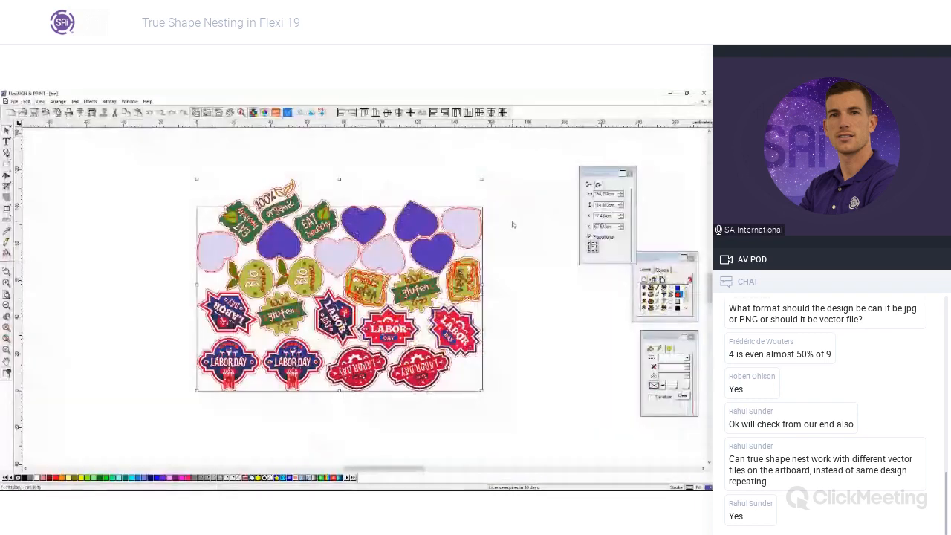
Move the DesignCentral palette clear of the palette below it and switch to the Chrome browser.
scroll(489, 228, down, 2)
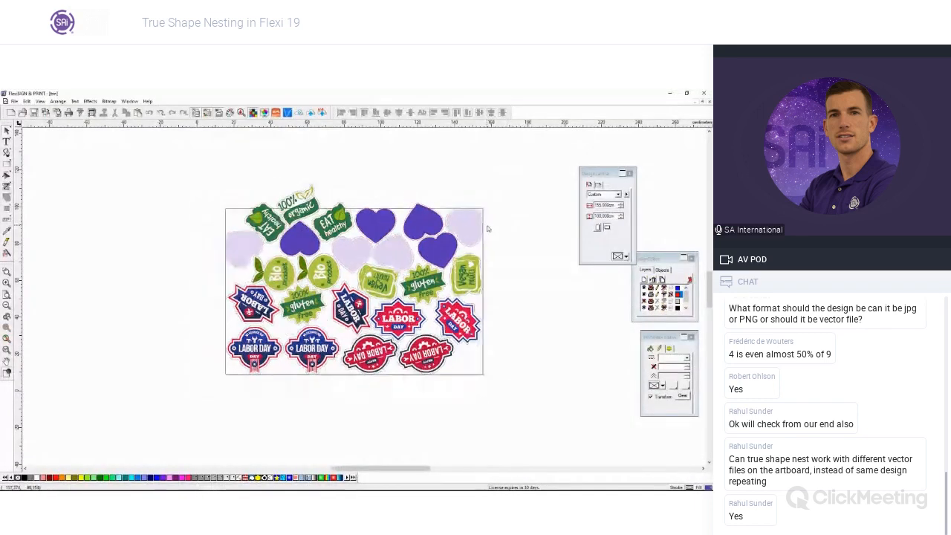
drag(598, 178, 646, 152)
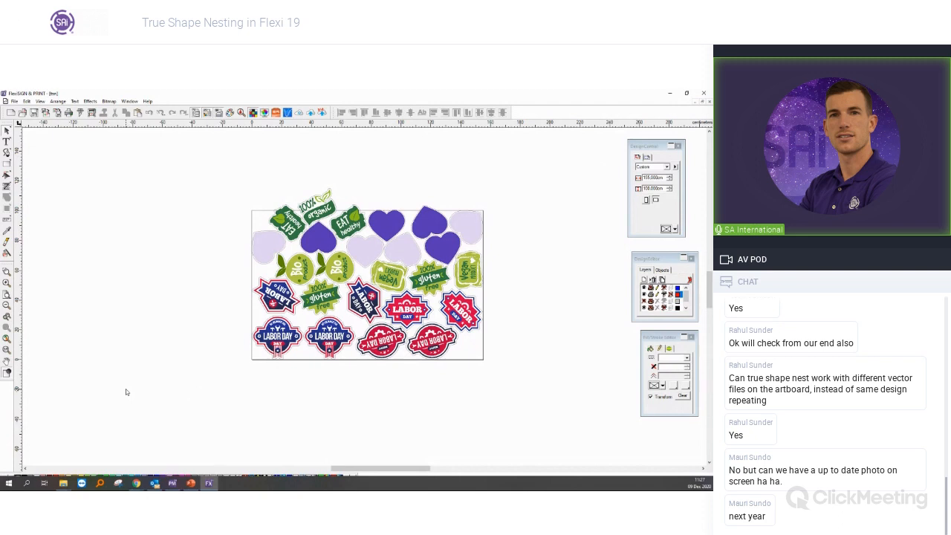
click(136, 483)
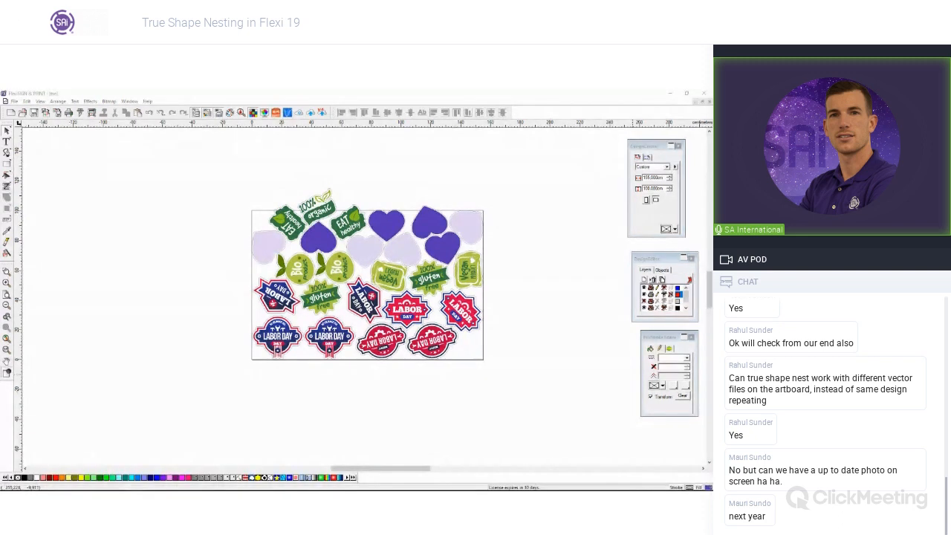